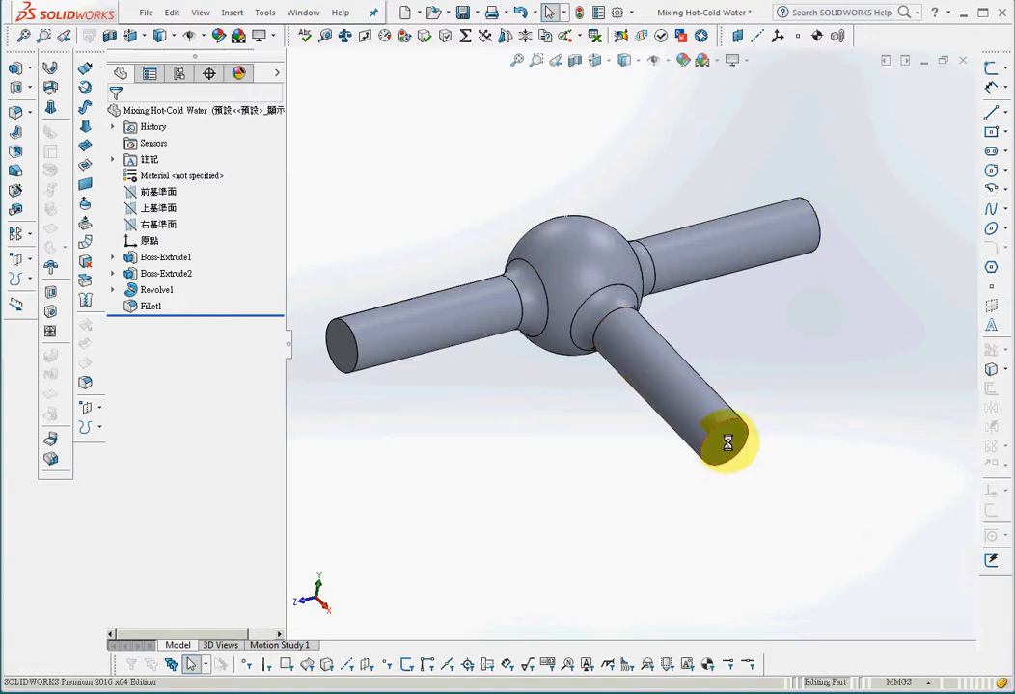
Open the Add-Ins manager and review which add-ins are active.
click(631, 12)
click(671, 67)
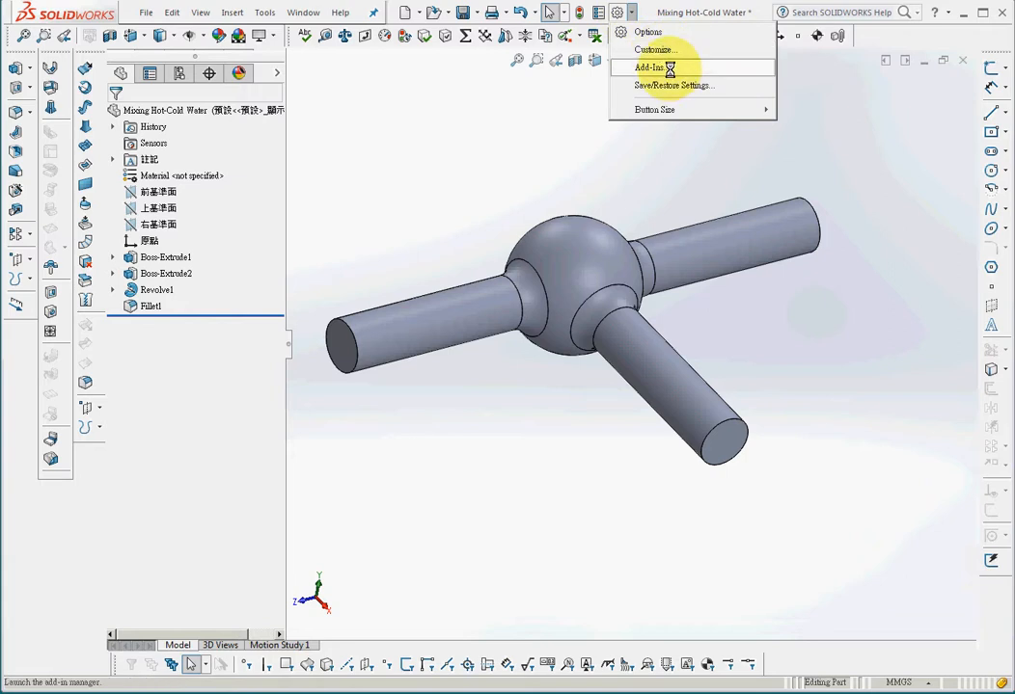
drag(471, 300, 499, 444)
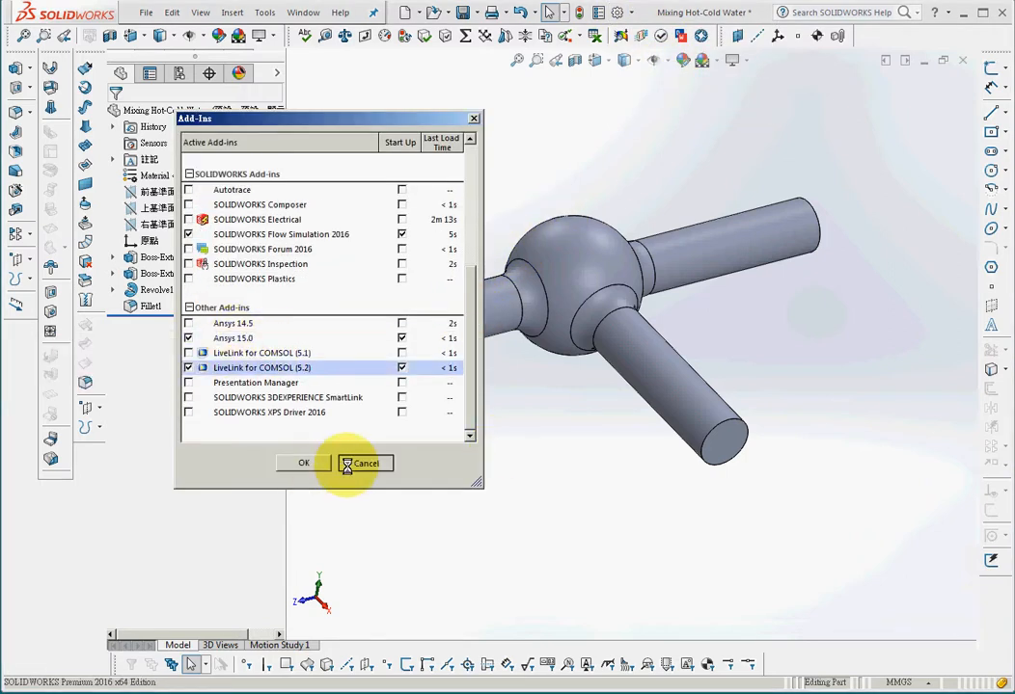
Launch ANSYS Workbench from the ANSYS 15 add-in with the mixing pipe model.
click(265, 13)
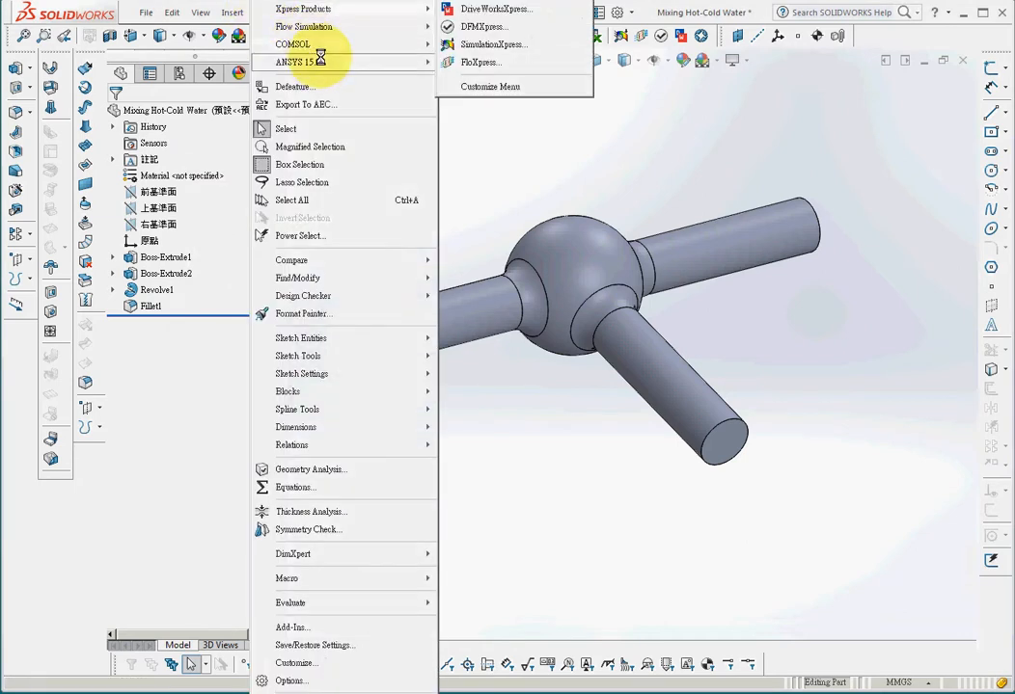
mouse_move(319, 62)
click(451, 61)
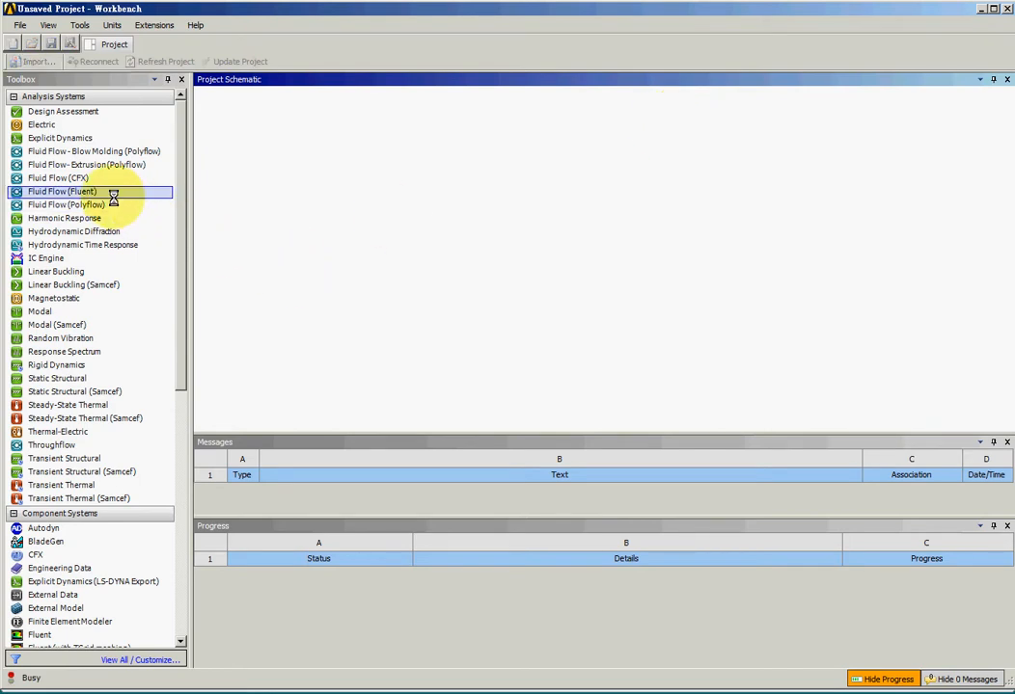
Add a Fluid Flow (Fluent) system linked to the geometry and open its Mesh cell for editing.
drag(92, 192, 285, 154)
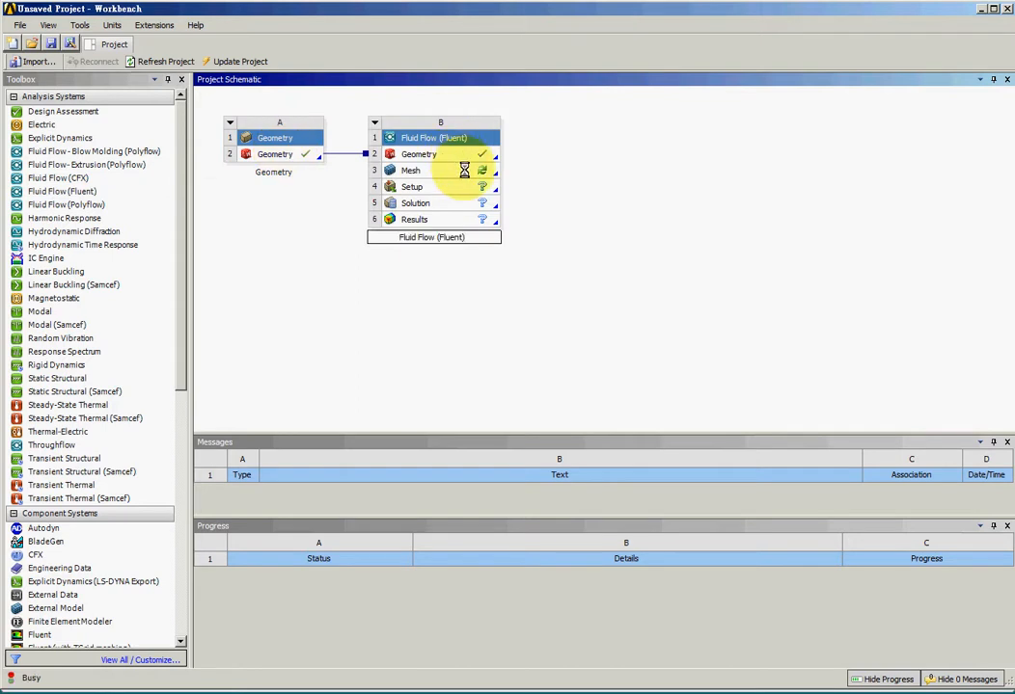
right_click(464, 170)
click(525, 179)
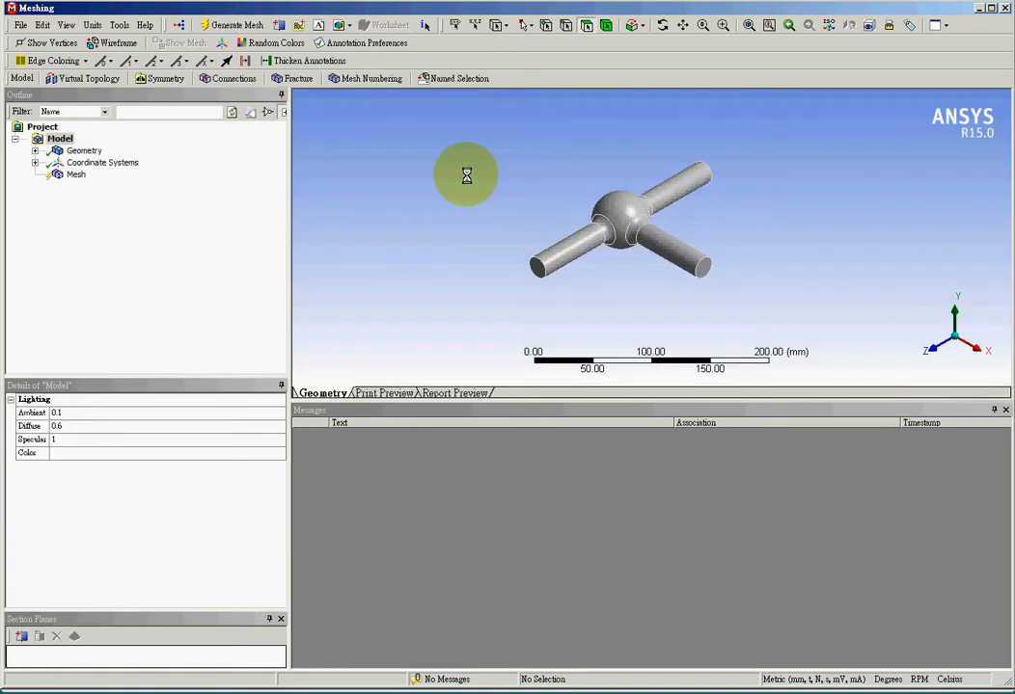
Create a named selection called Inlet-Hot on the end face of the left pipe.
click(538, 269)
right_click(538, 269)
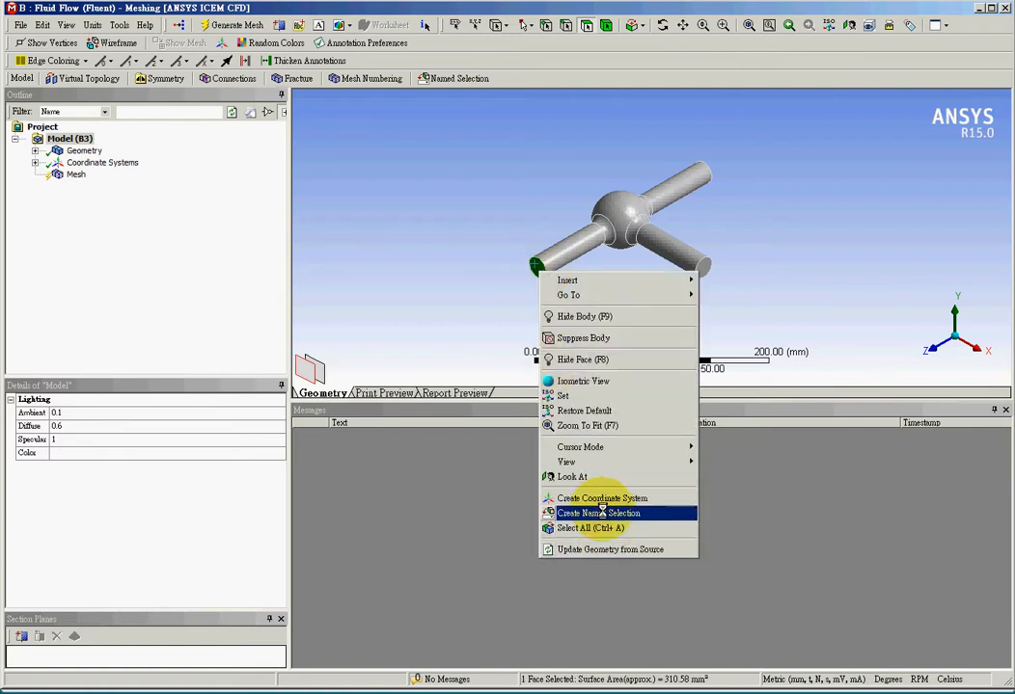
click(603, 513)
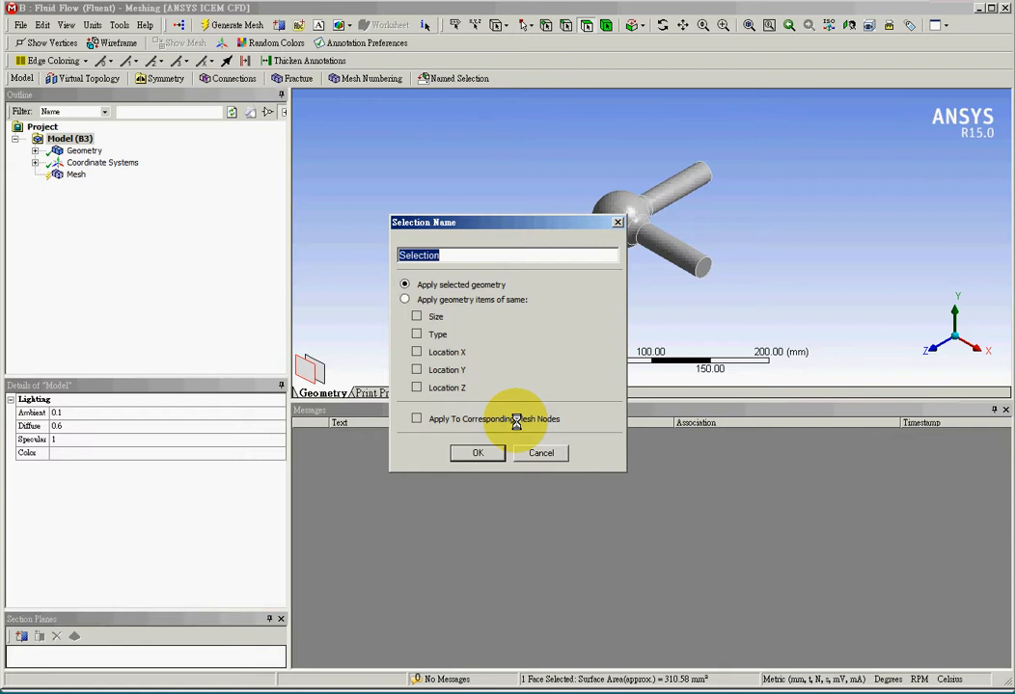
key(BackSpace)
click(478, 453)
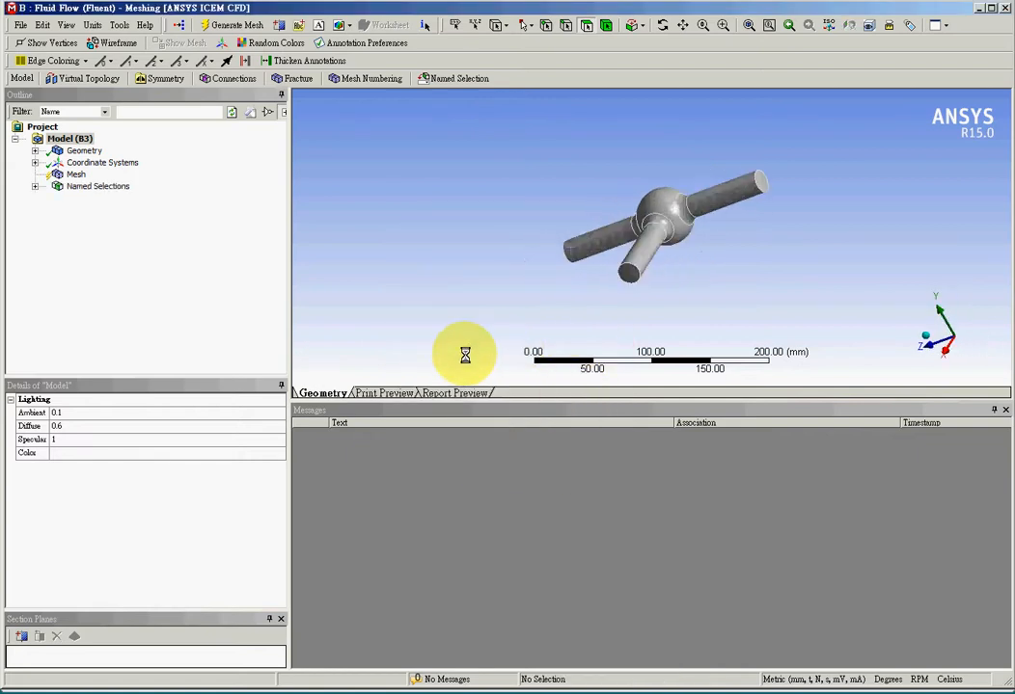
Create a named selection called Inlet-Cold on the end face of the opposite straight pipe.
click(759, 258)
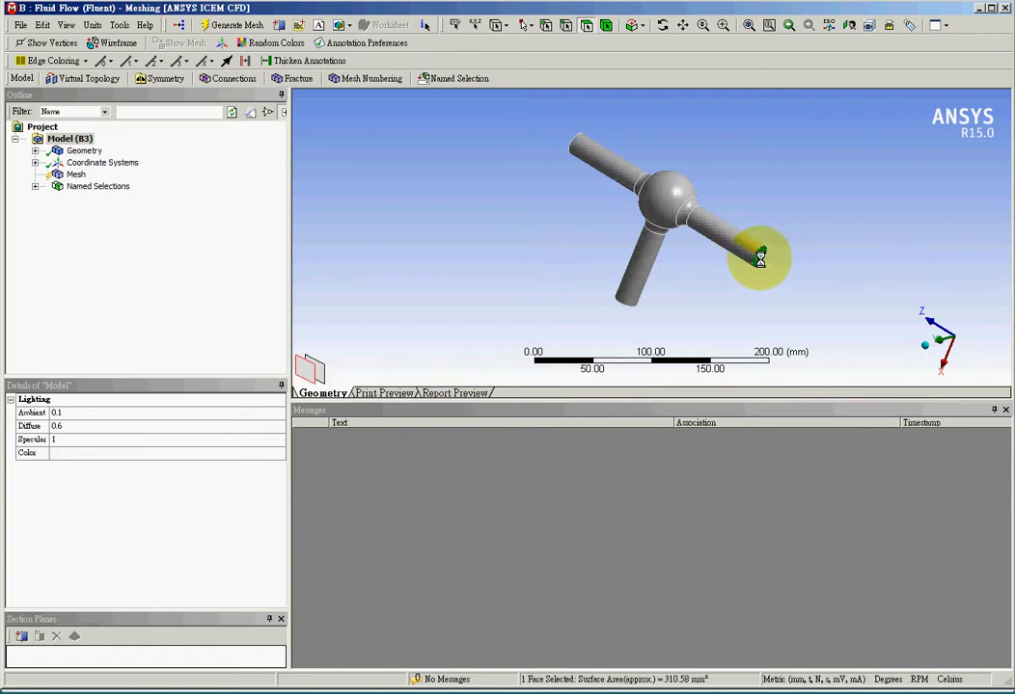
right_click(760, 259)
click(827, 502)
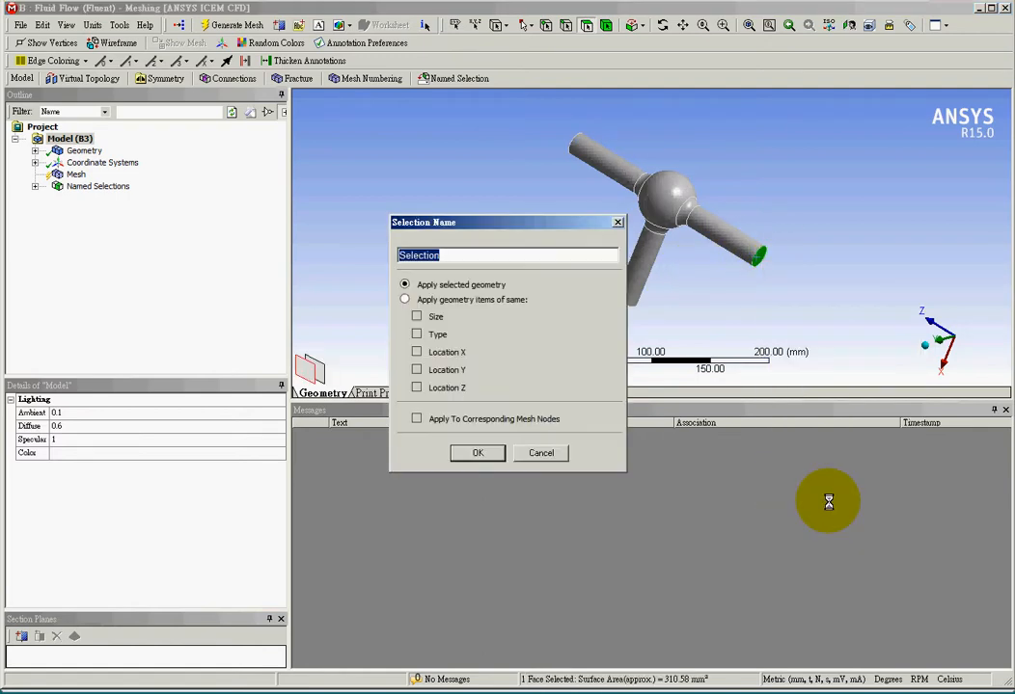
text(Inlet-Cold)
click(479, 452)
Create a named selection called Outlet on the end face of the branch pipe.
middle_drag(485, 362, 543, 294)
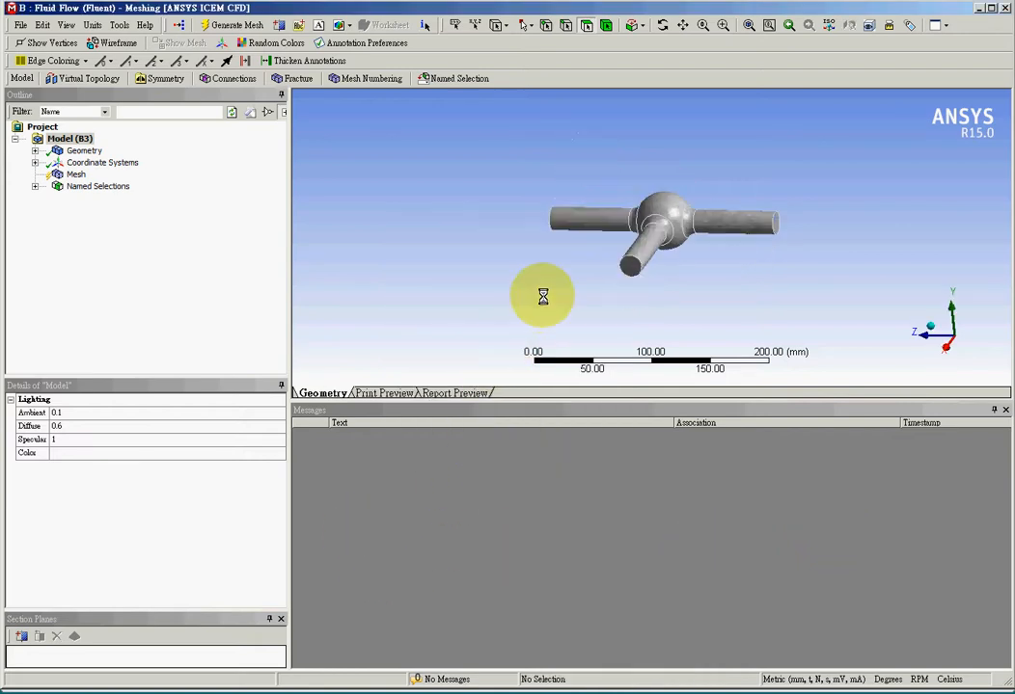
right_click(633, 271)
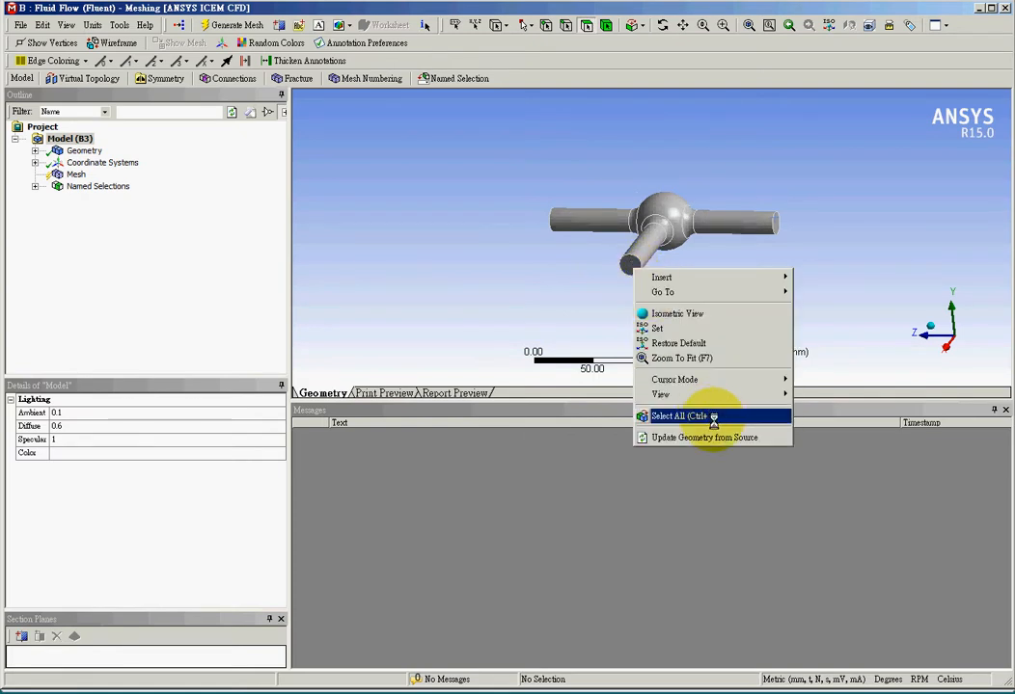
click(628, 263)
right_click(628, 262)
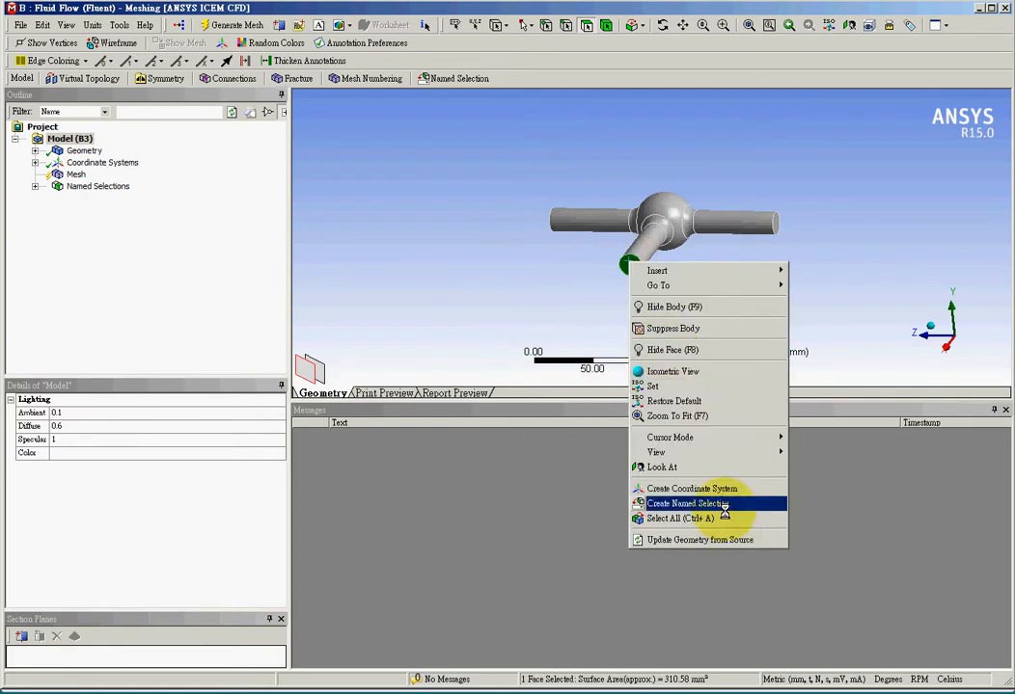
click(721, 502)
text(O)
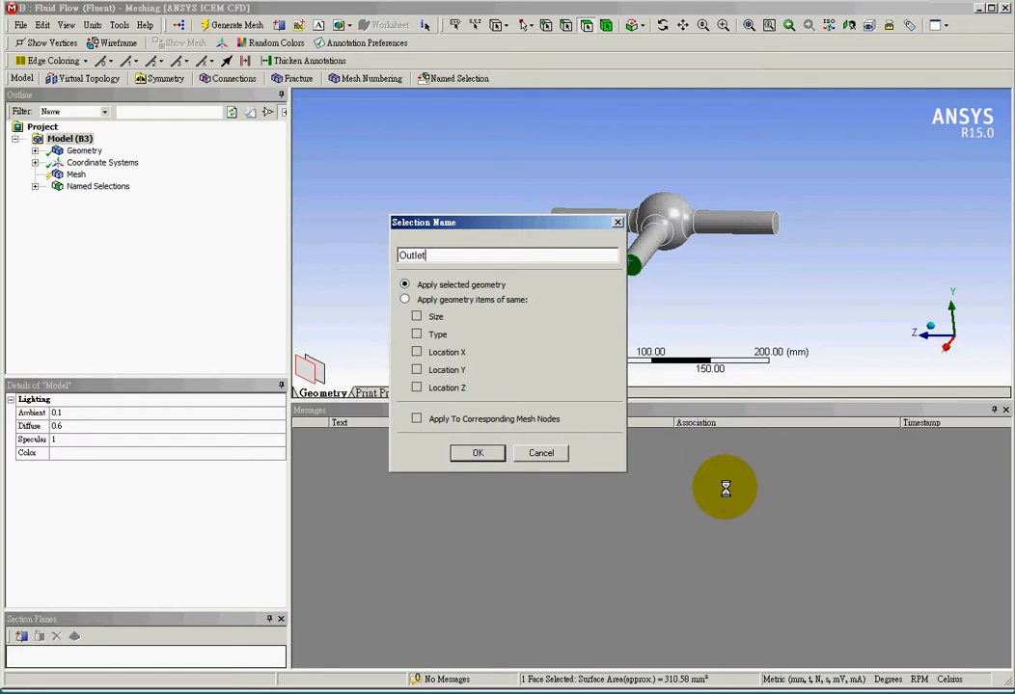
text(utlet)
click(480, 453)
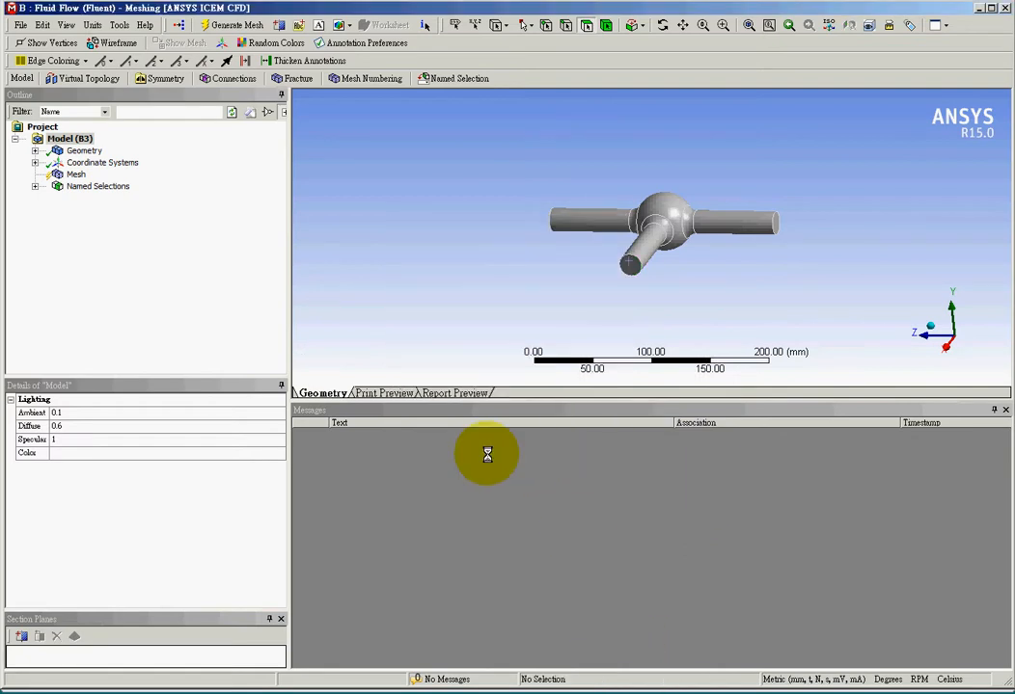
Expand the named selections and review the three labelled faces on the model.
click(35, 187)
click(97, 198)
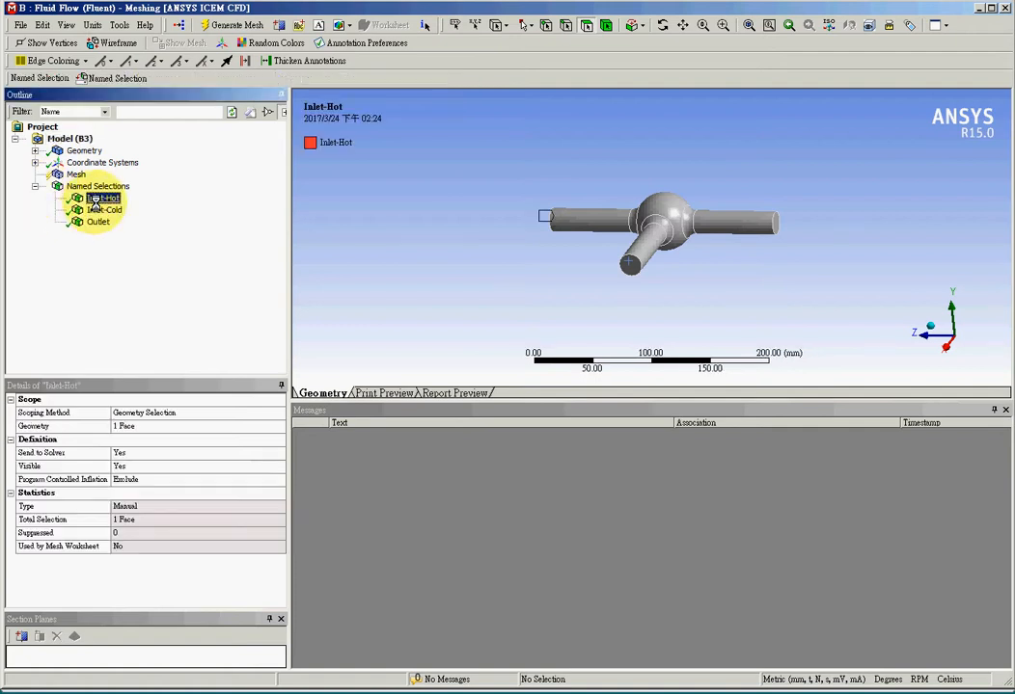
shift+click(97, 222)
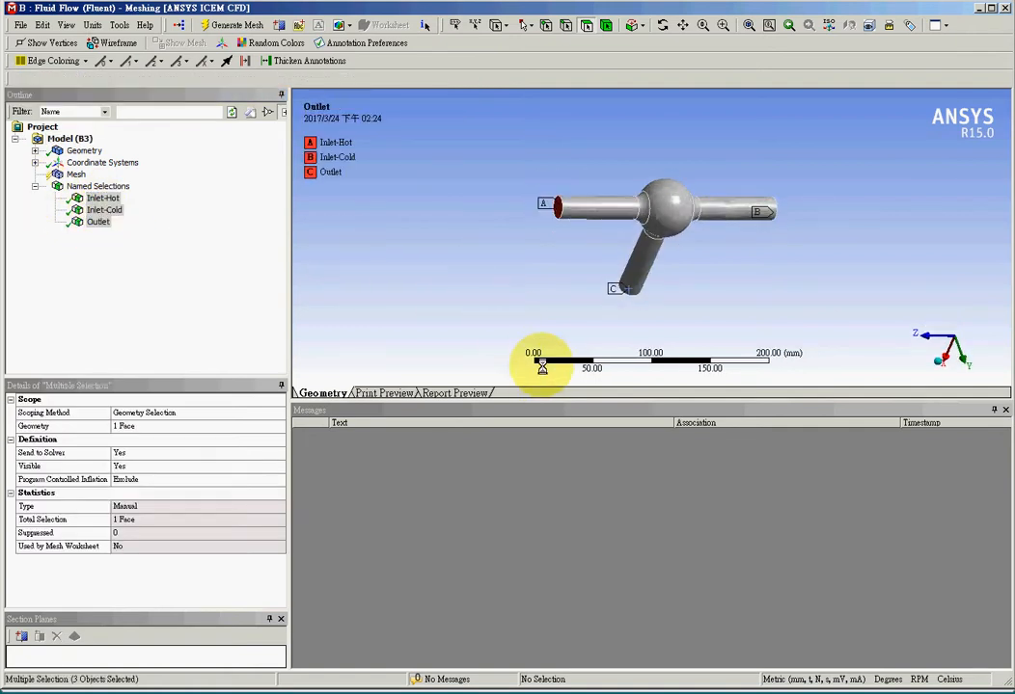
middle_drag(543, 366, 531, 325)
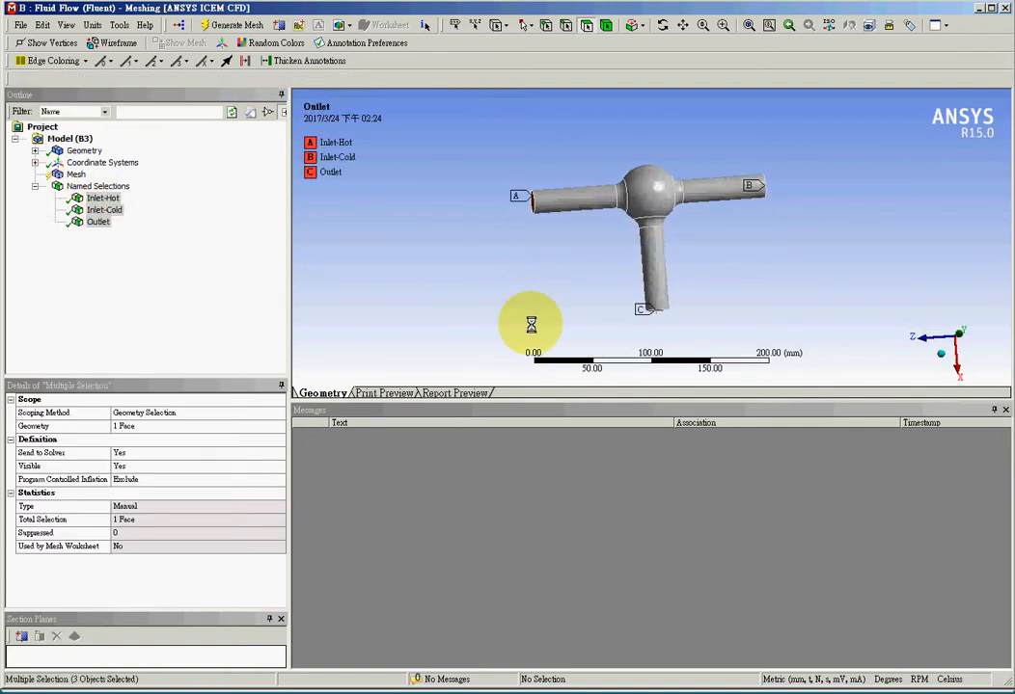
Update the Mesh to generate it, then close the Meshing window.
click(66, 175)
right_click(76, 174)
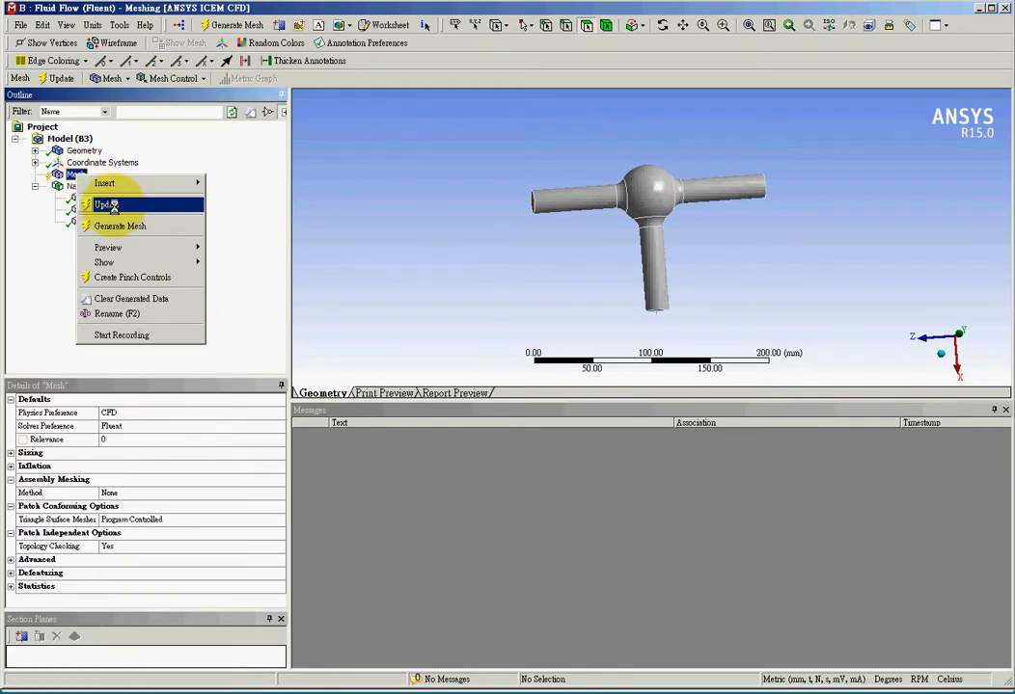
click(110, 204)
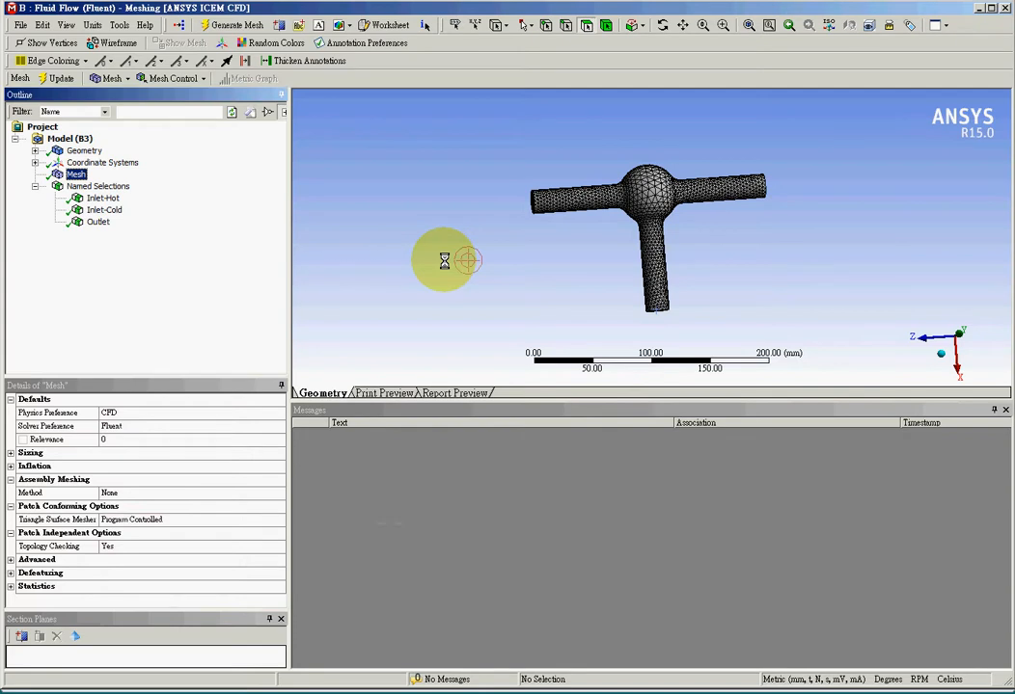
click(943, 24)
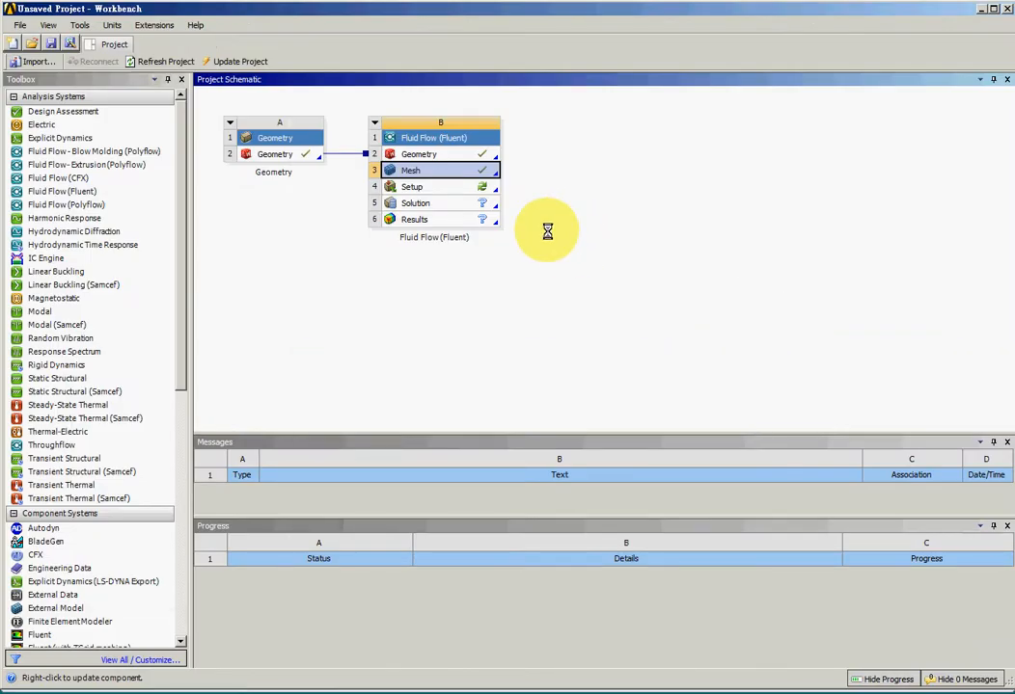
Edit the Setup cell to open Fluent with the default launcher options.
right_click(460, 187)
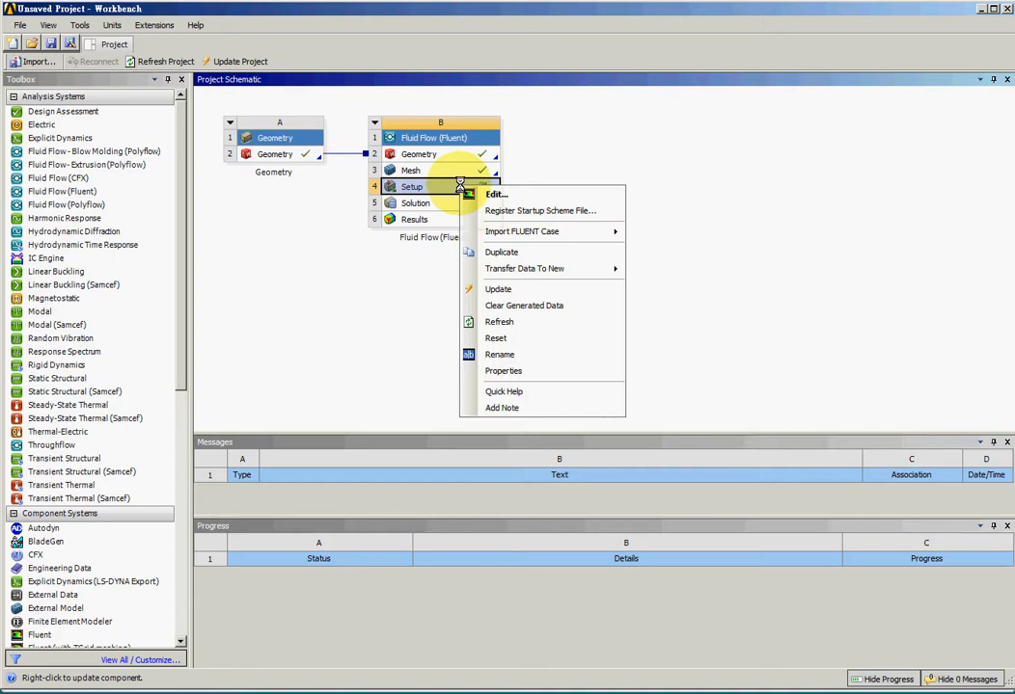
click(554, 194)
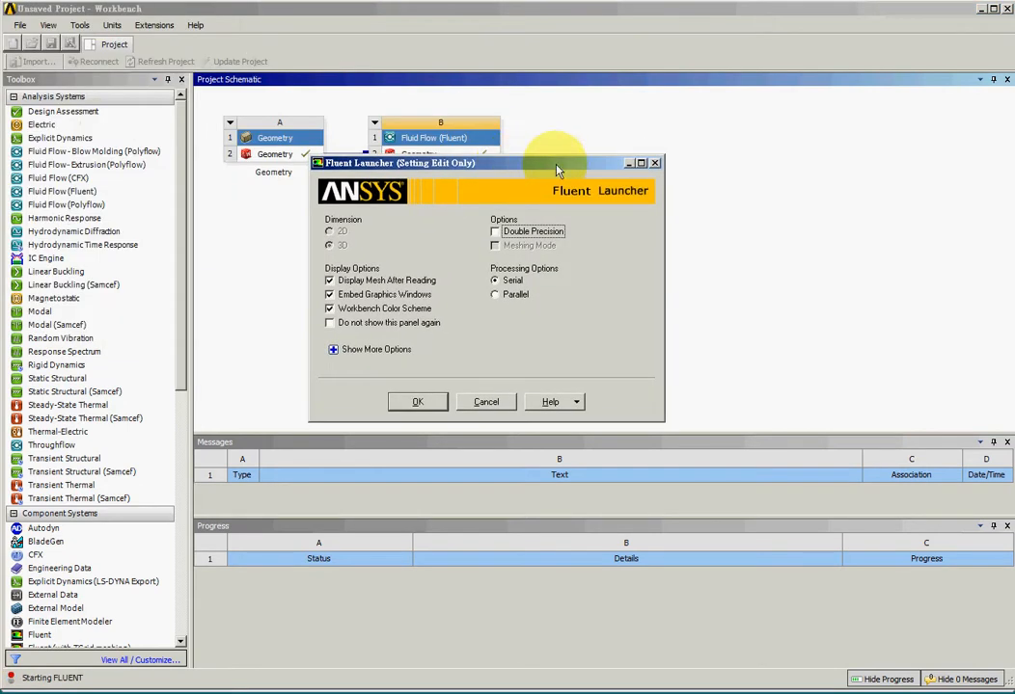
click(413, 402)
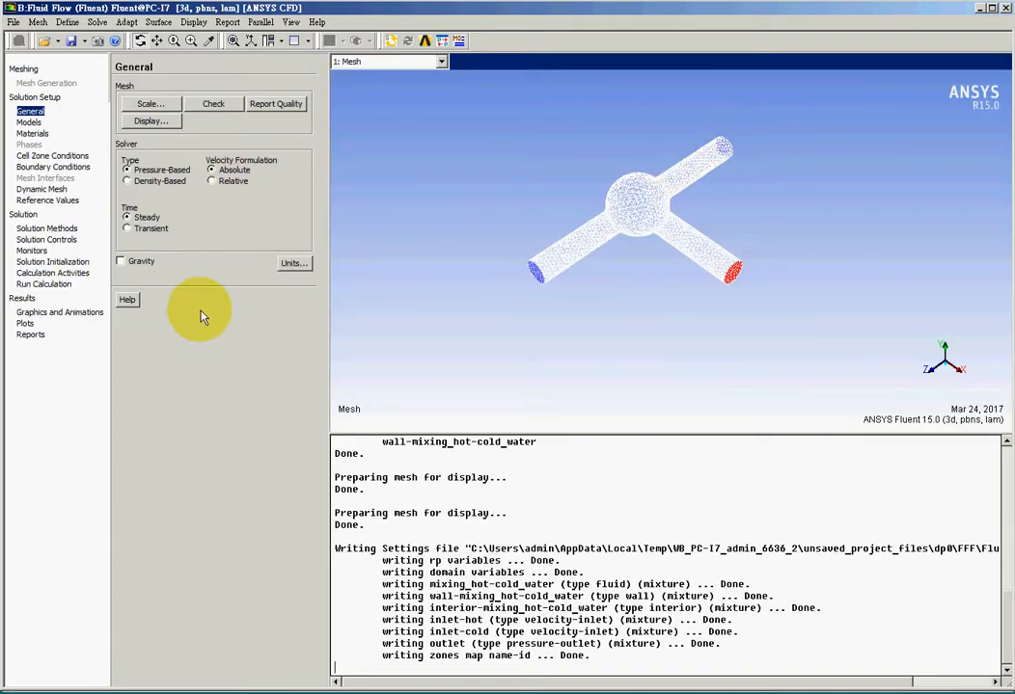
Browse the Fluent setup, solution and results pages in the navigation tree.
click(29, 122)
click(39, 156)
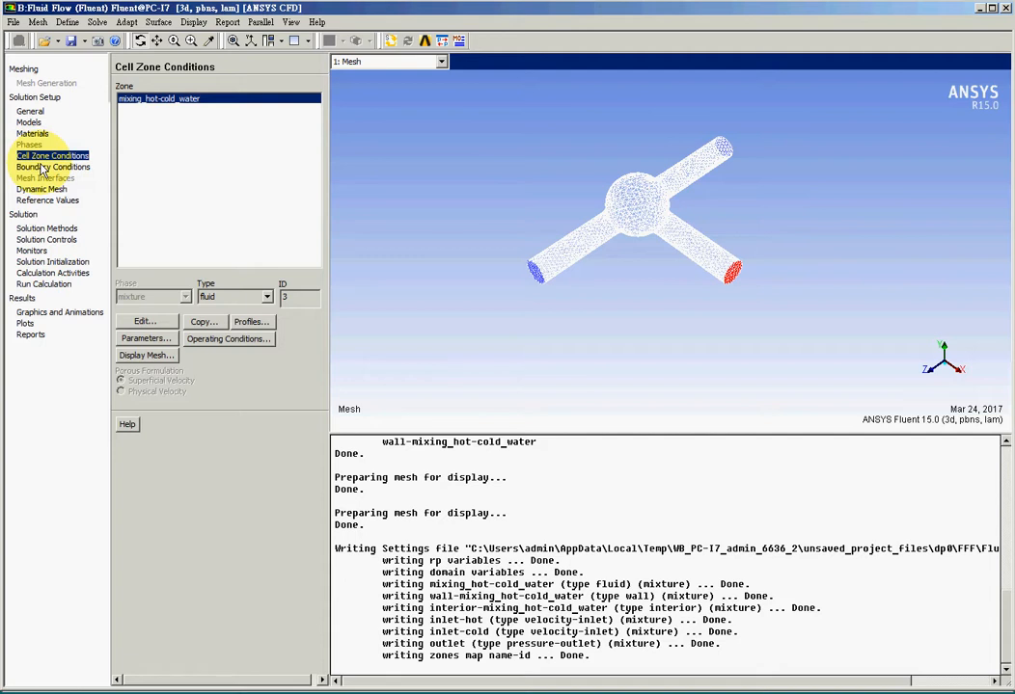
click(43, 167)
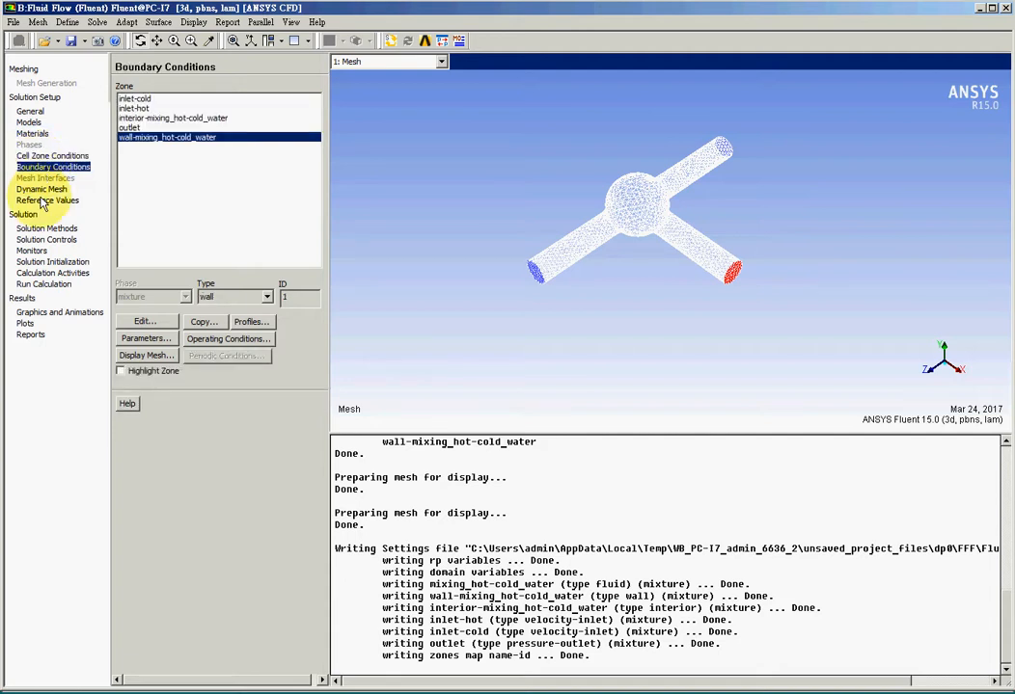
click(43, 201)
click(43, 167)
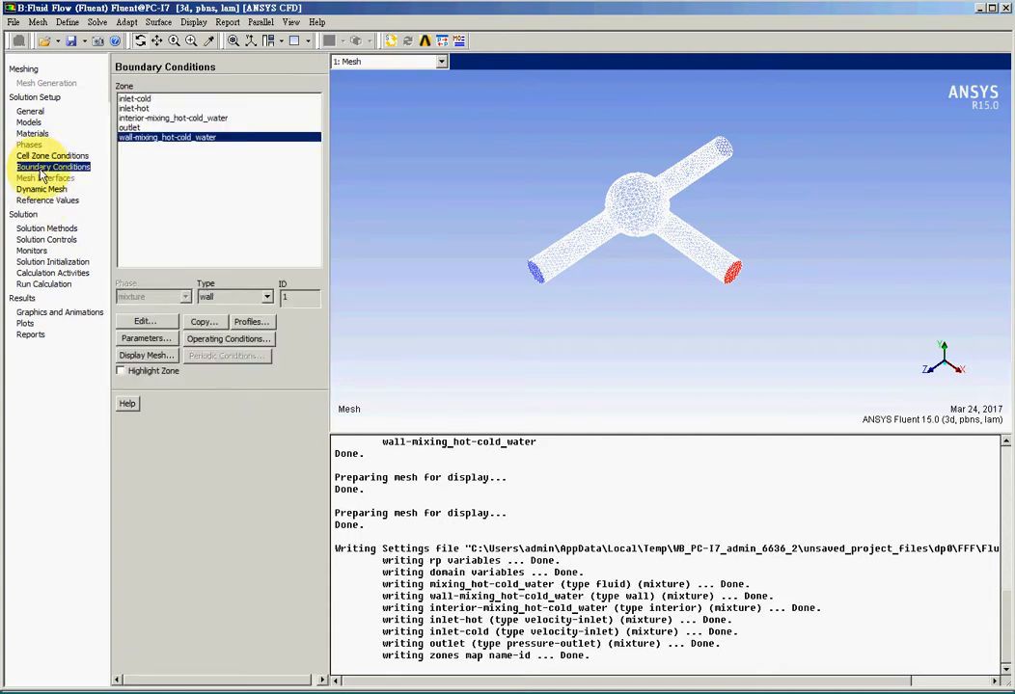
click(52, 201)
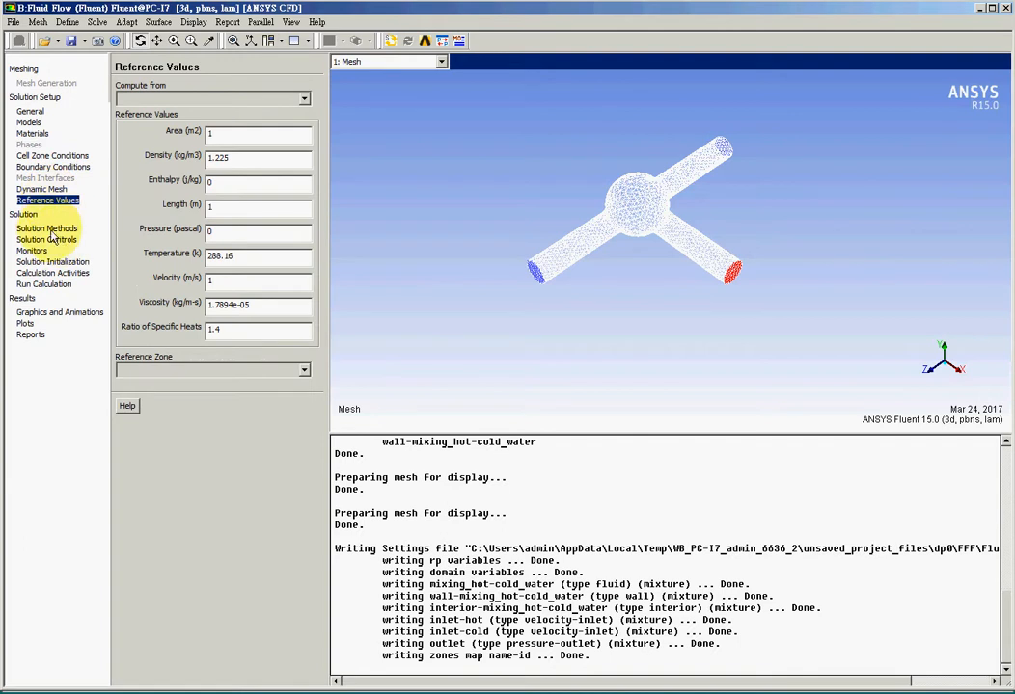
click(44, 229)
click(38, 250)
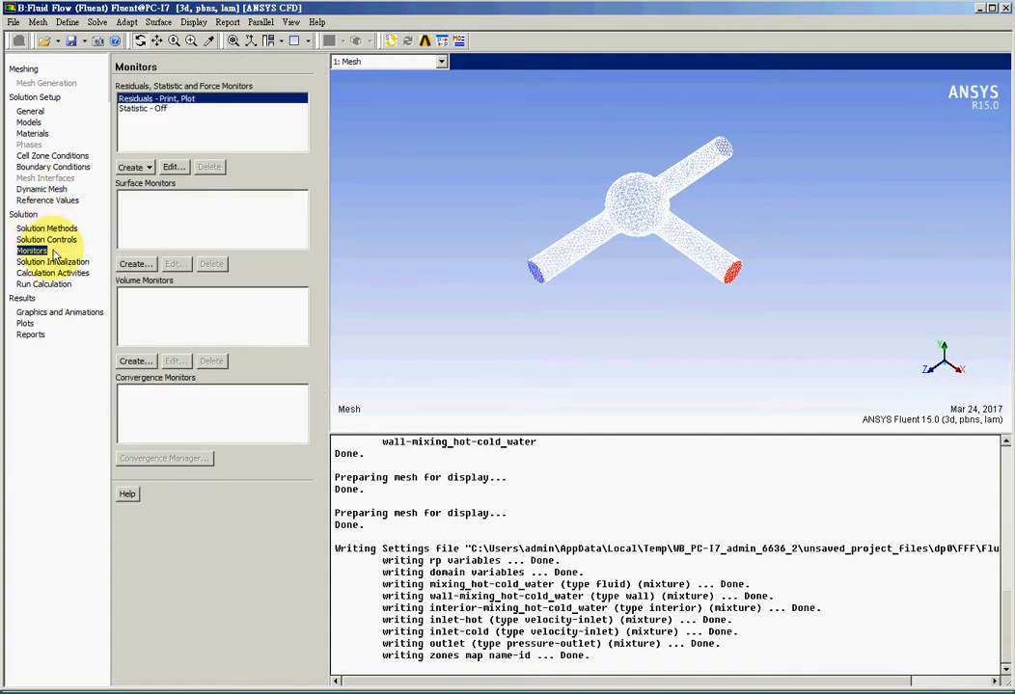
click(43, 285)
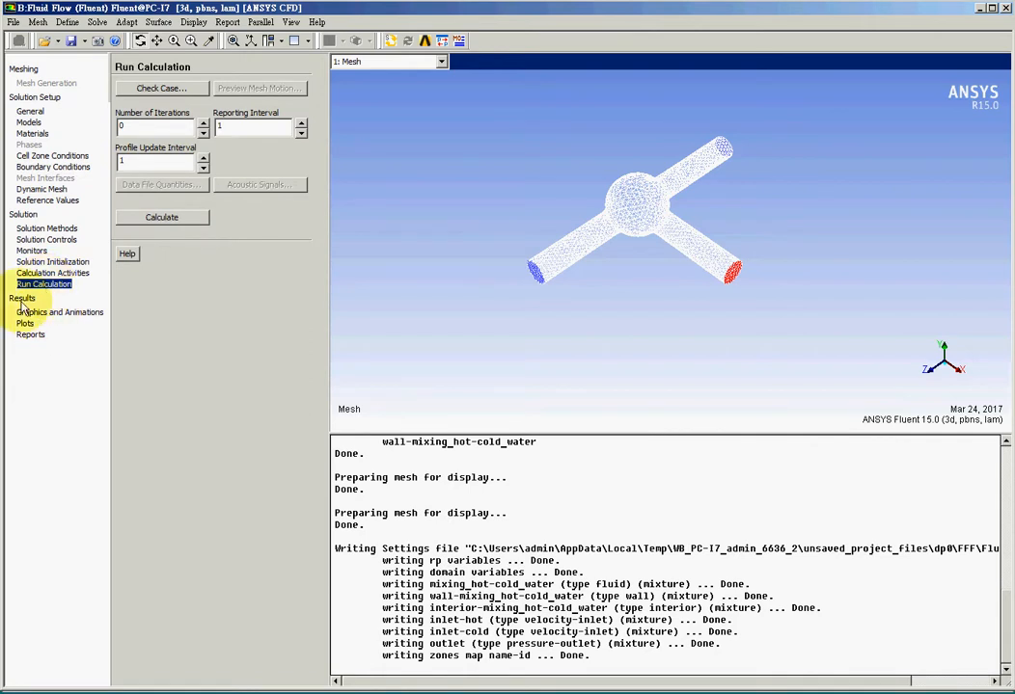
click(22, 298)
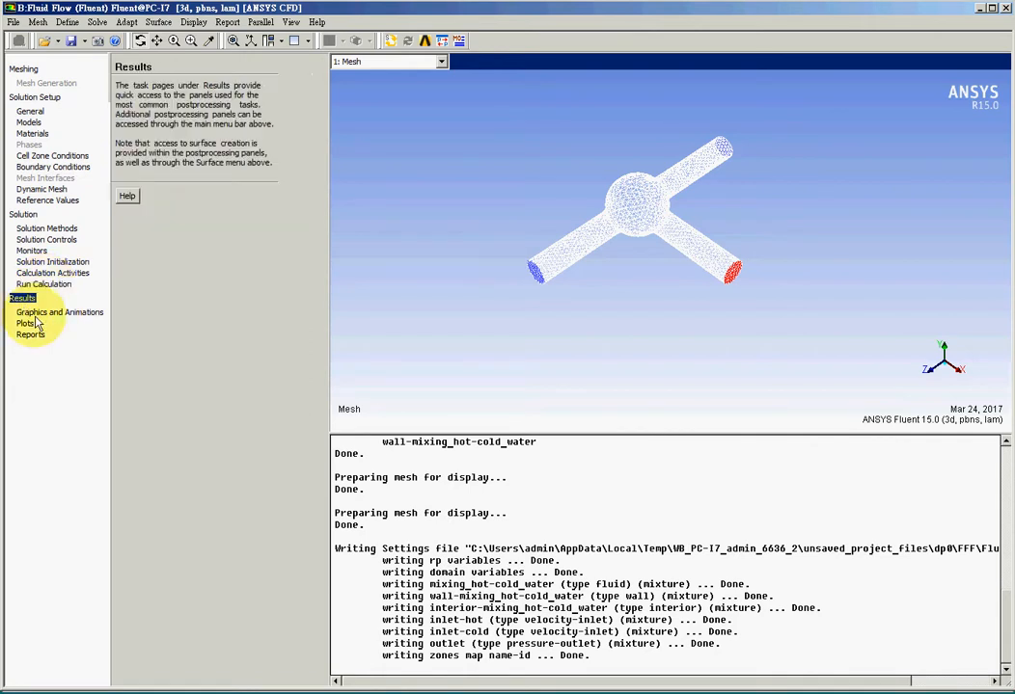
Run a mesh check from the General page.
click(30, 111)
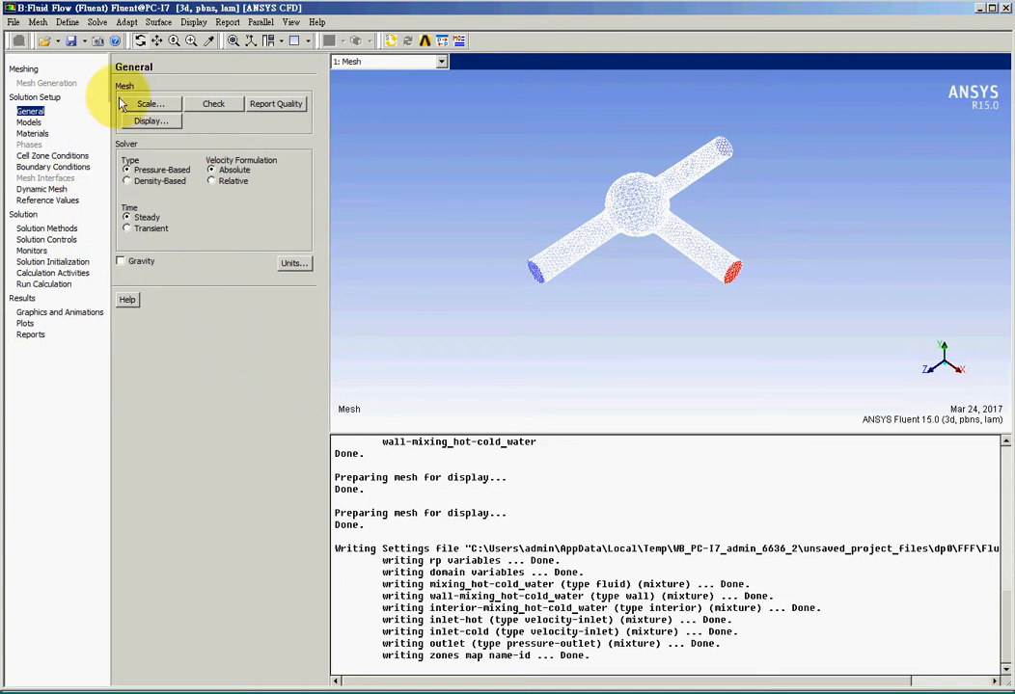
click(215, 106)
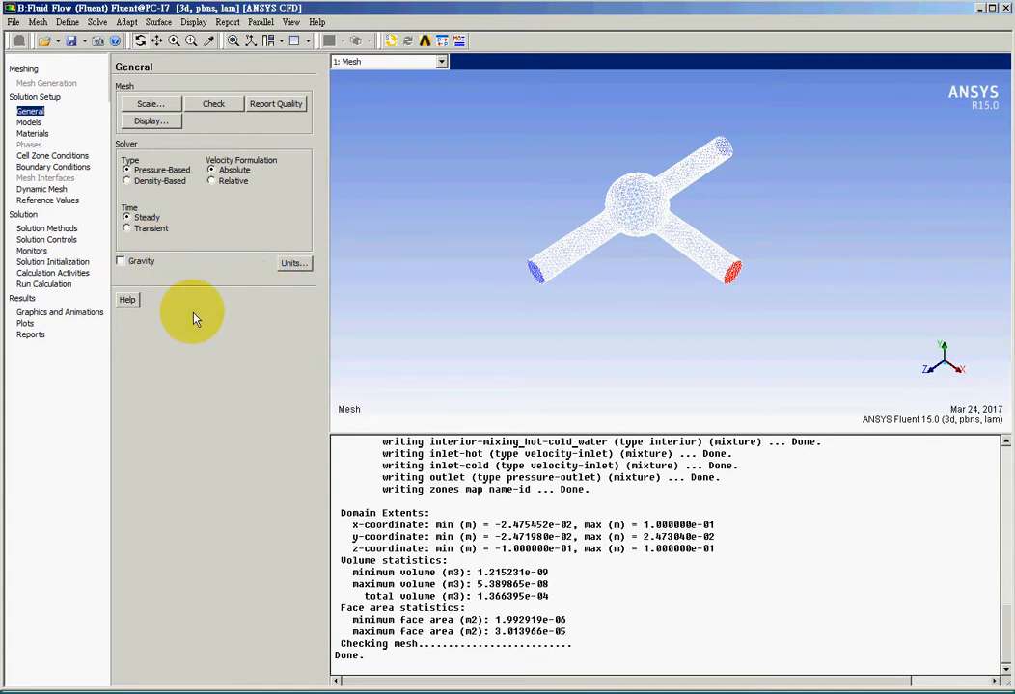
Turn on the Energy Equation in the Models page.
click(31, 124)
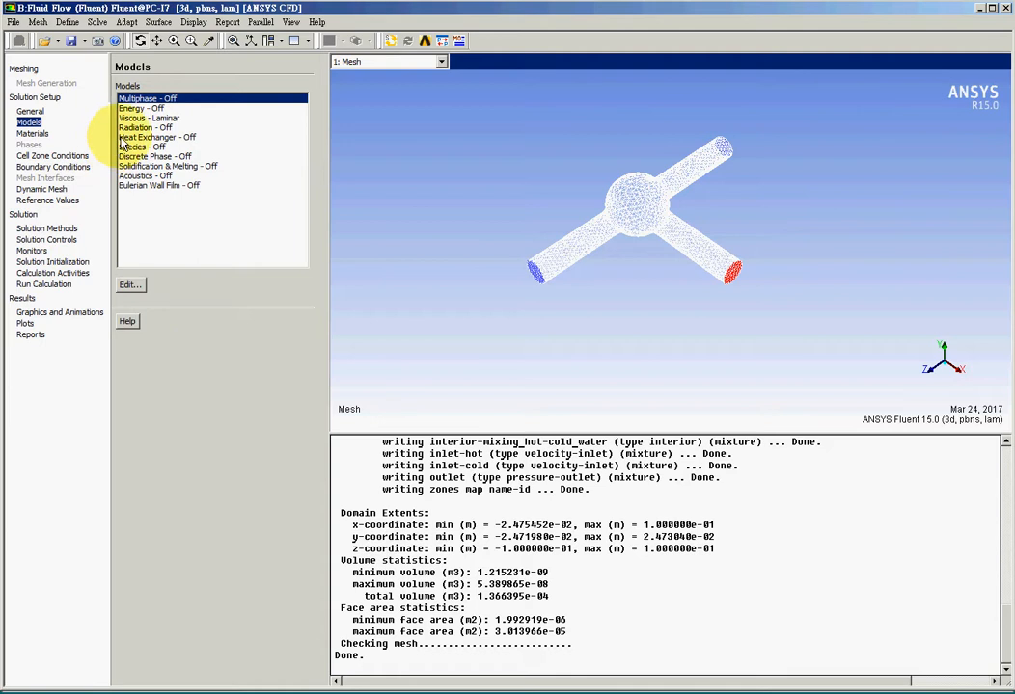
click(143, 109)
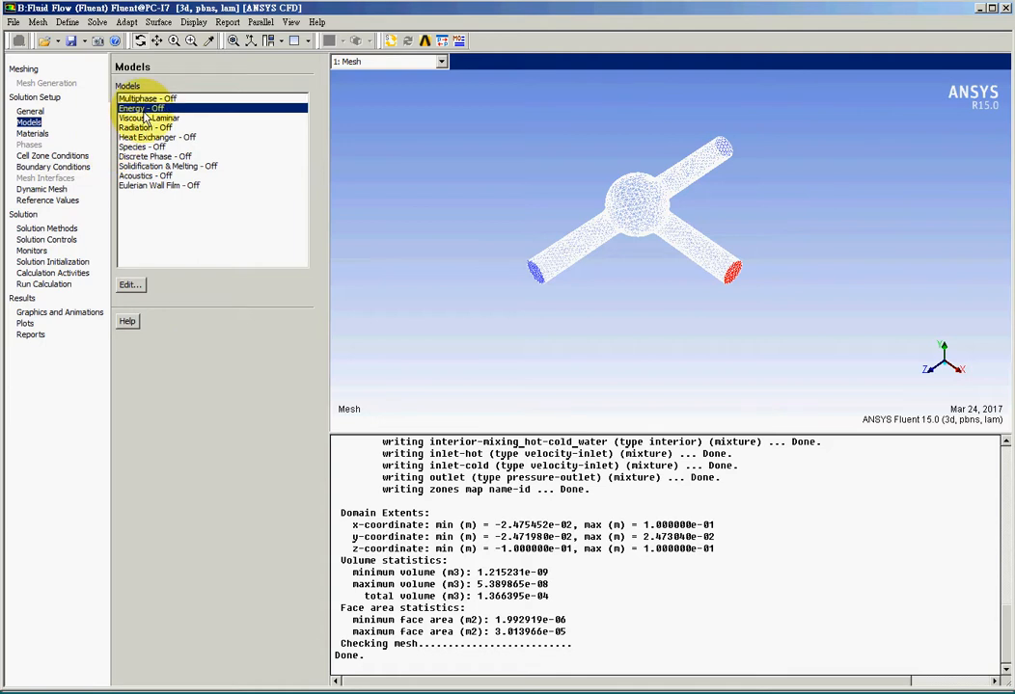
click(130, 285)
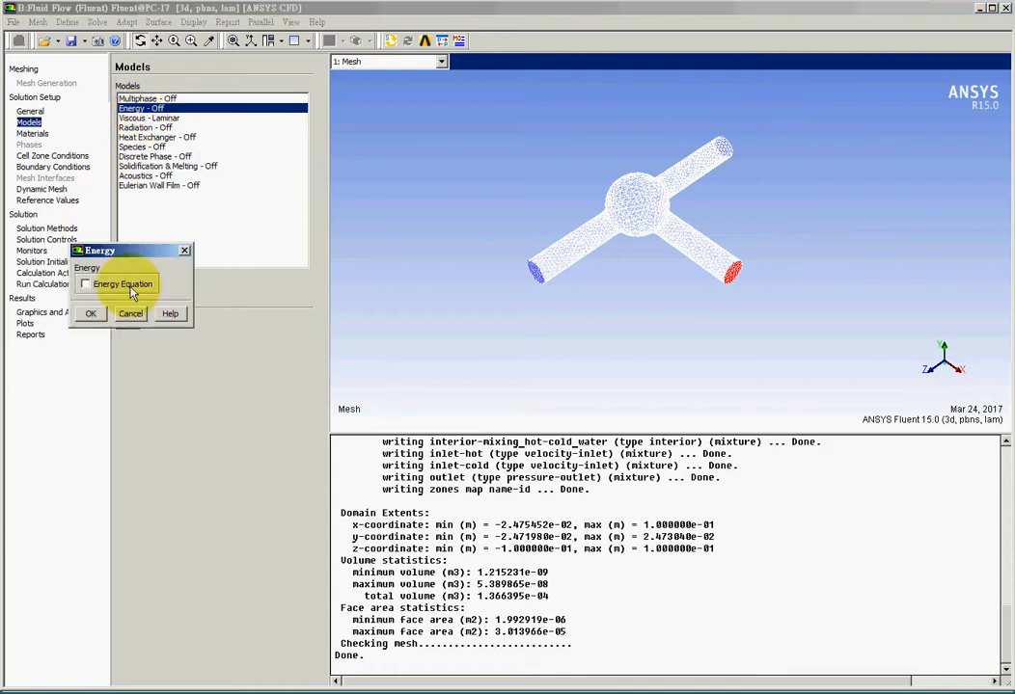
click(83, 286)
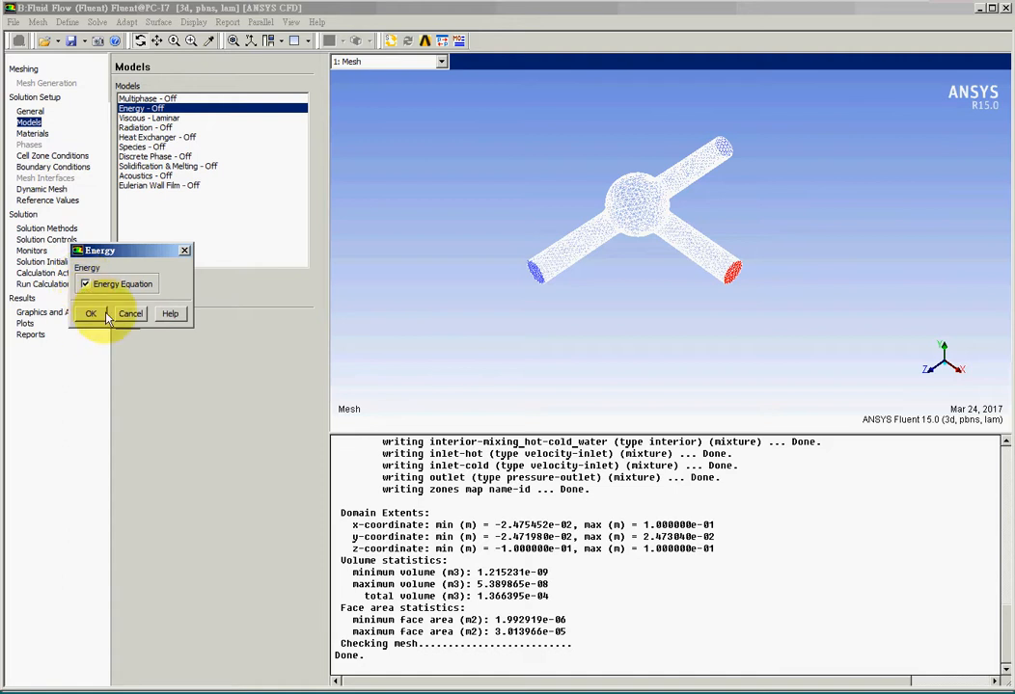
click(102, 315)
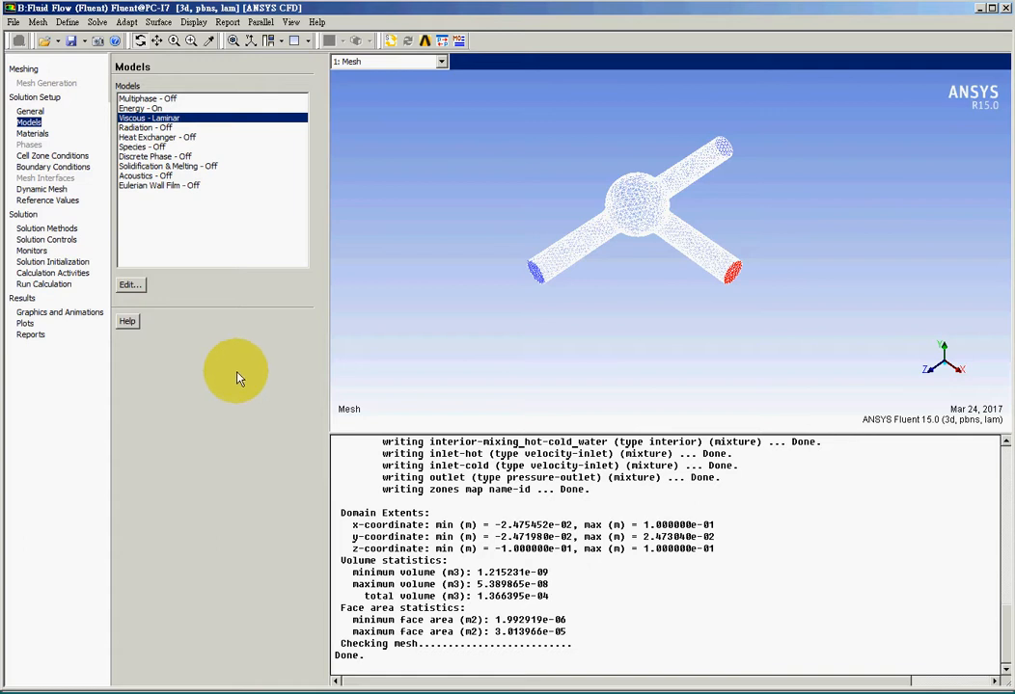
click(156, 128)
click(202, 186)
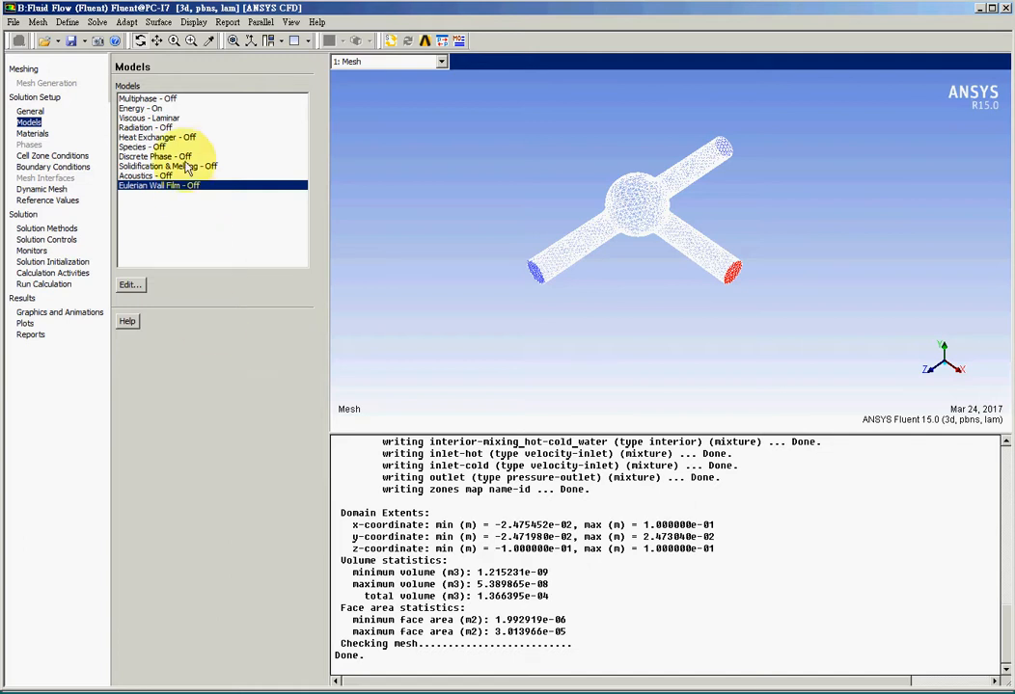
click(148, 119)
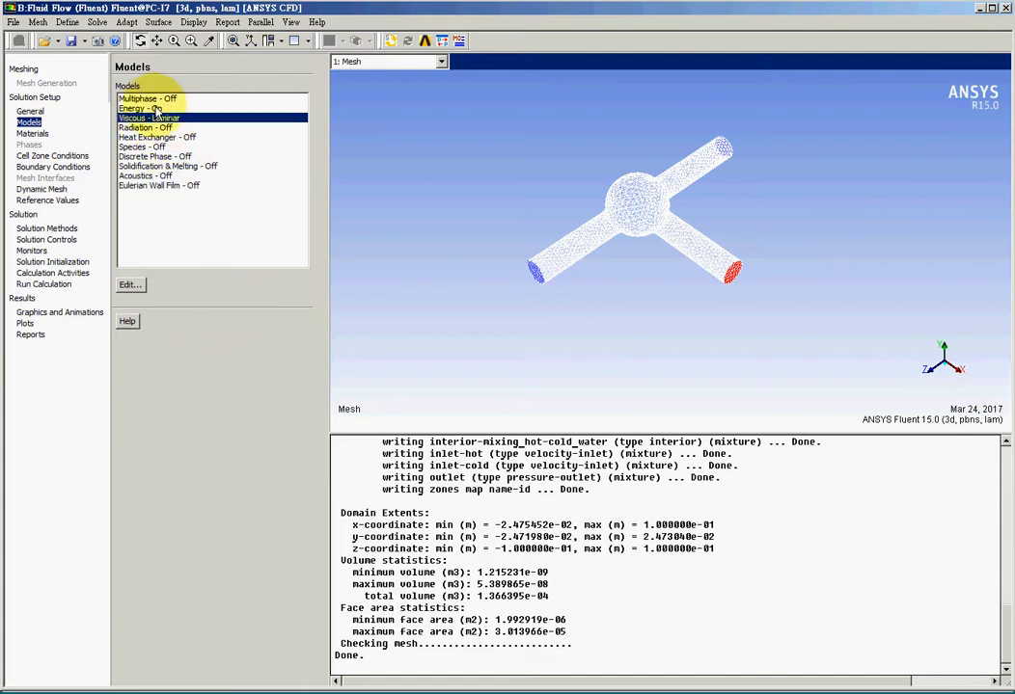
click(155, 99)
click(154, 108)
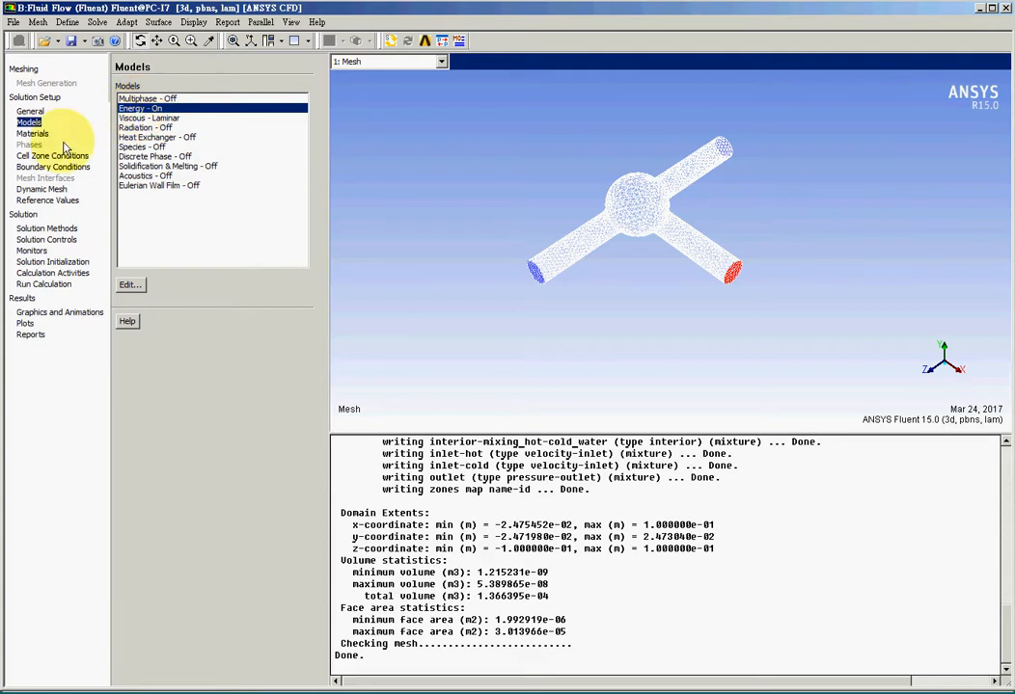
Copy water-liquid (h2o<l>) from the Fluent materials database into the case materials.
click(31, 133)
click(133, 108)
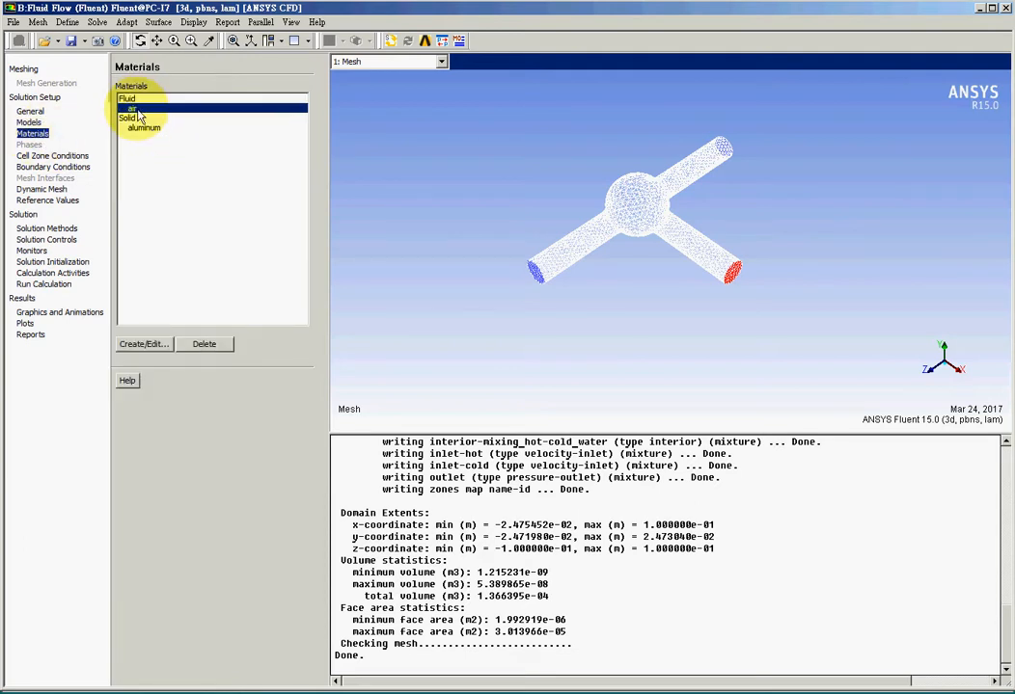
click(142, 343)
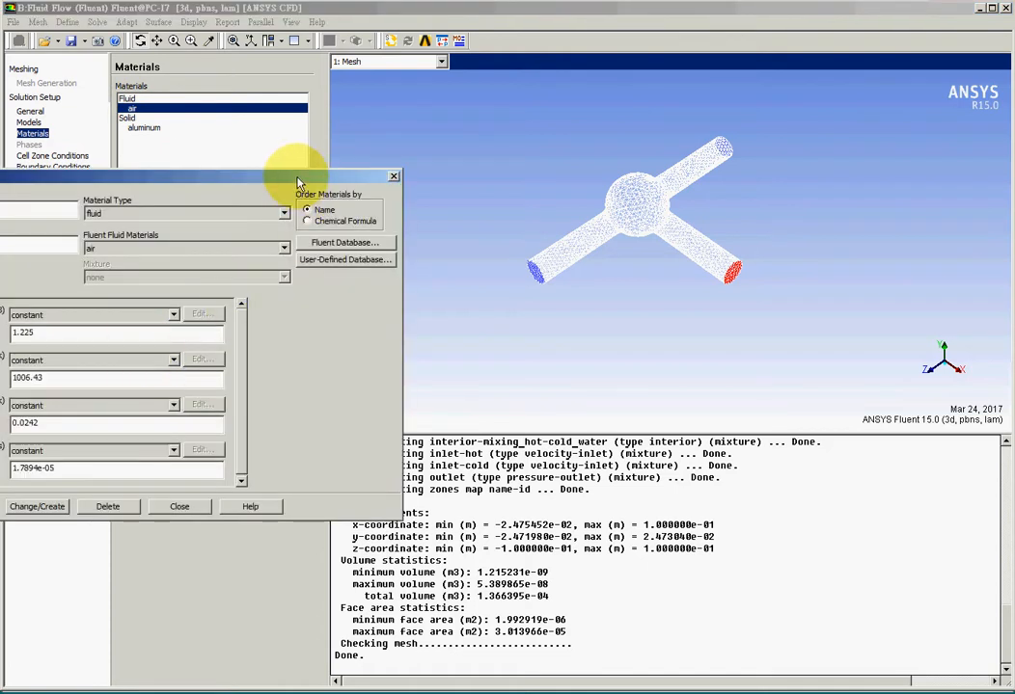
drag(243, 176, 403, 188)
click(498, 255)
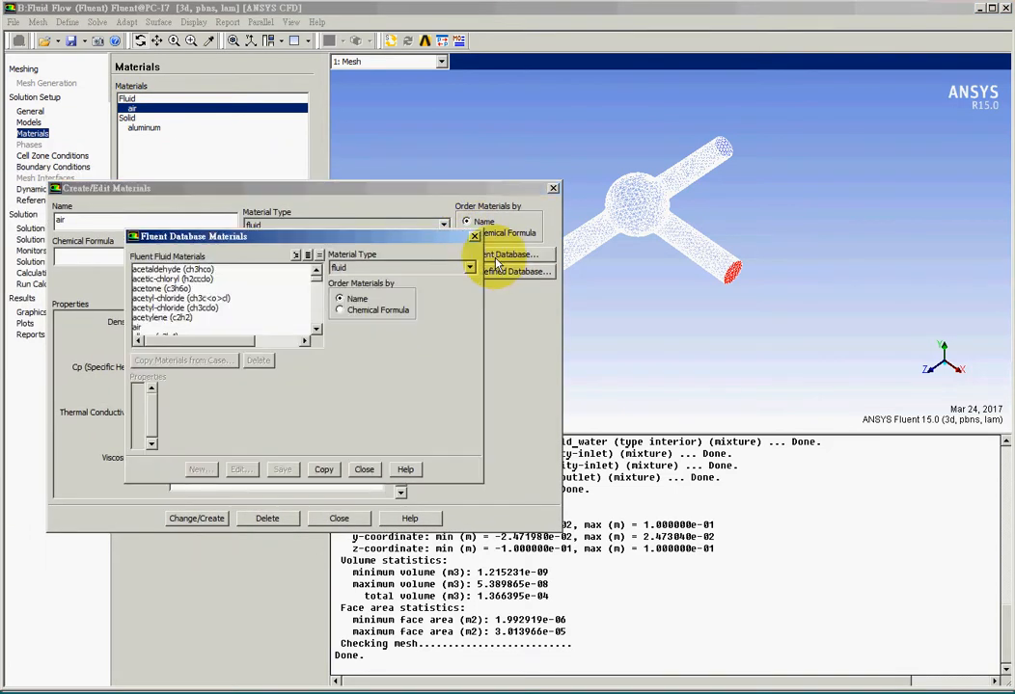
scroll(324, 333, down, 10)
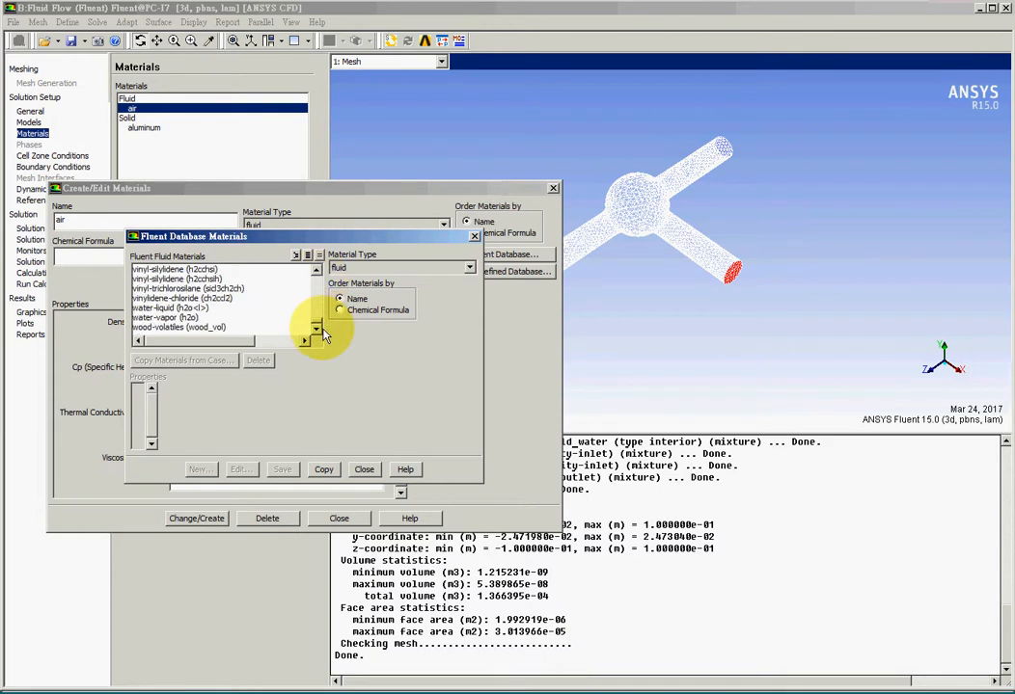
click(220, 308)
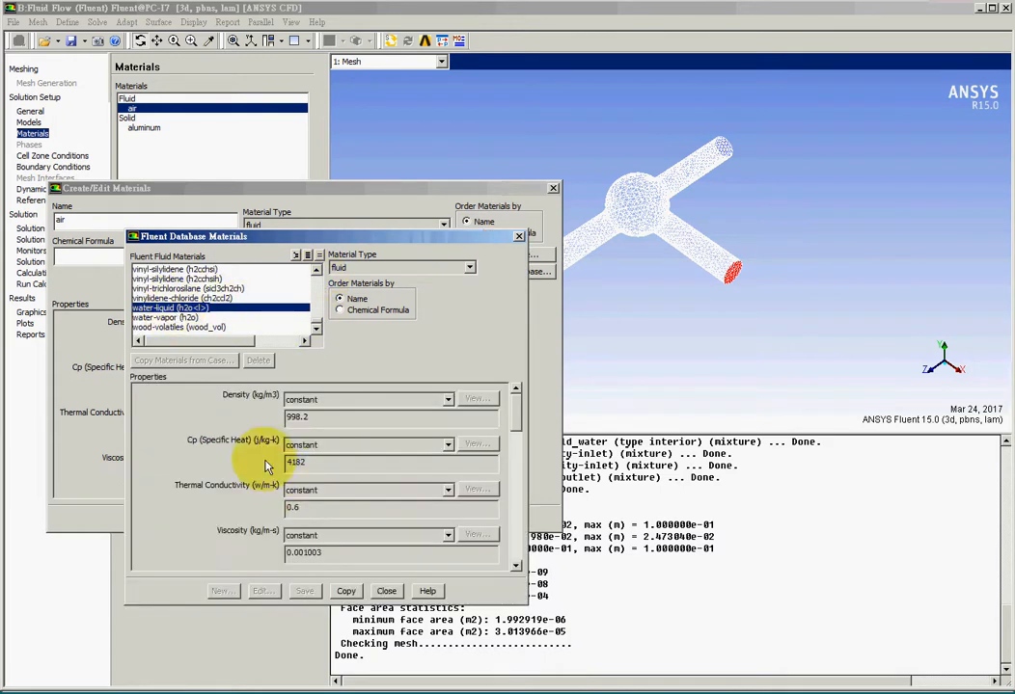
click(346, 590)
click(386, 590)
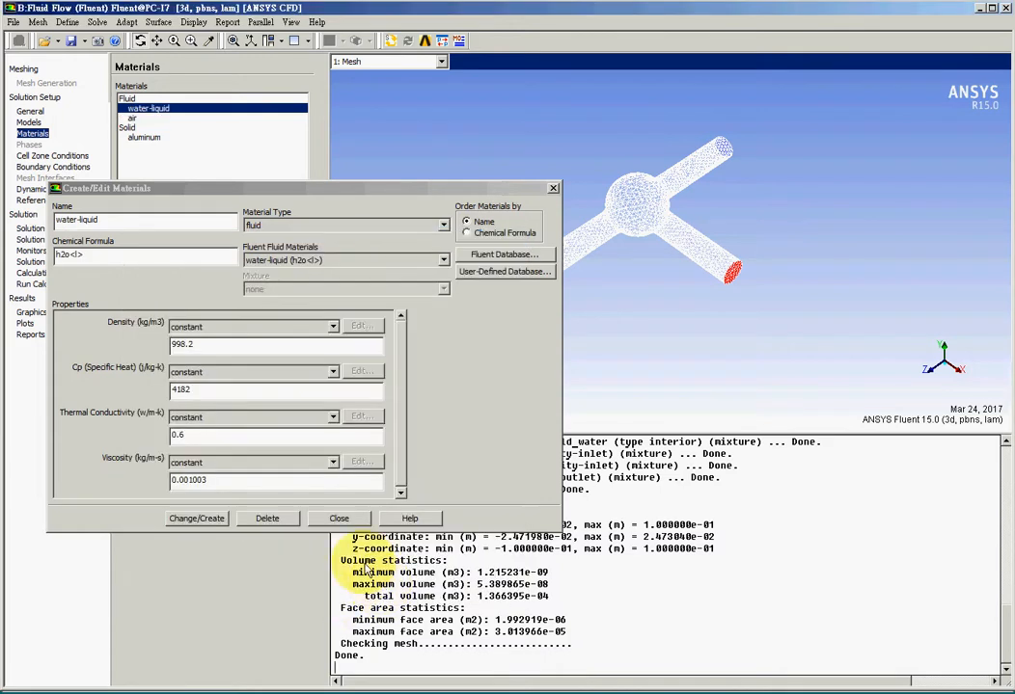
click(338, 518)
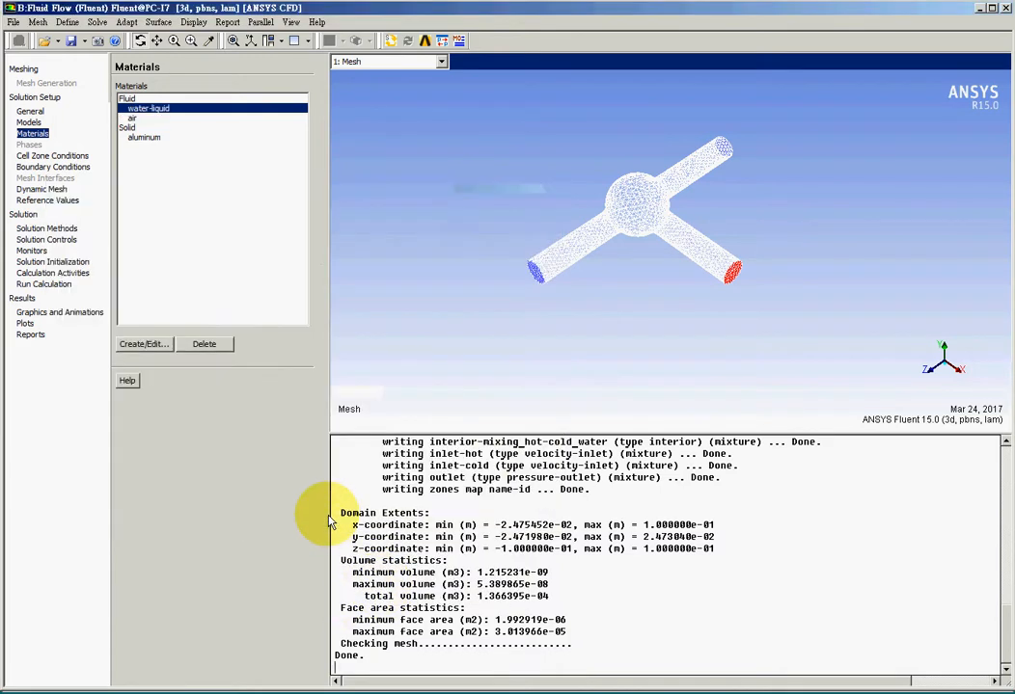
click(135, 119)
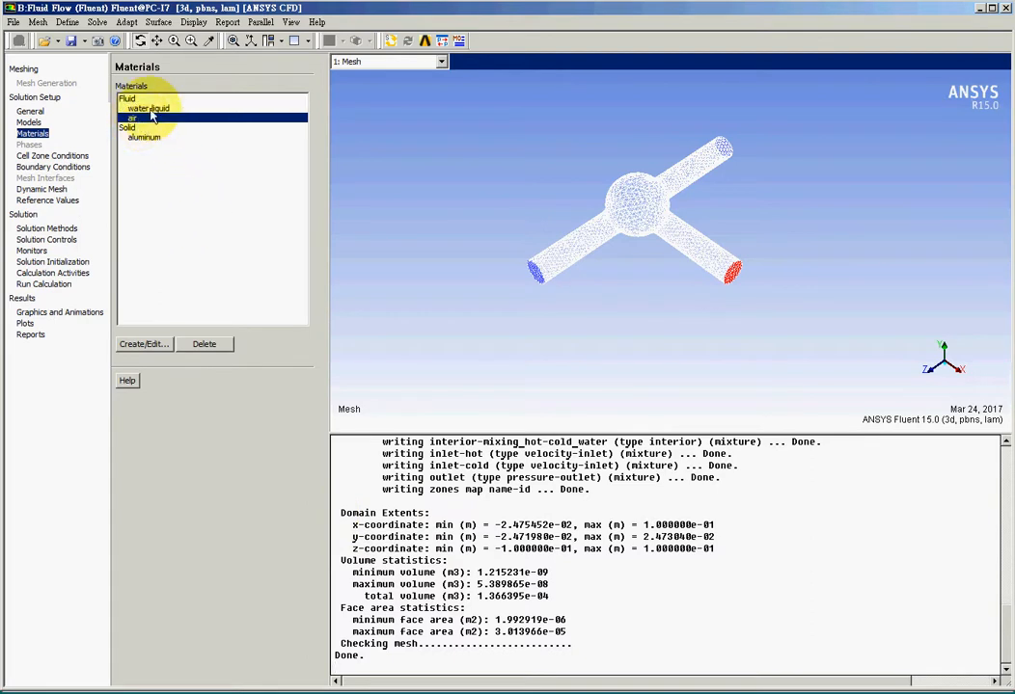
click(148, 109)
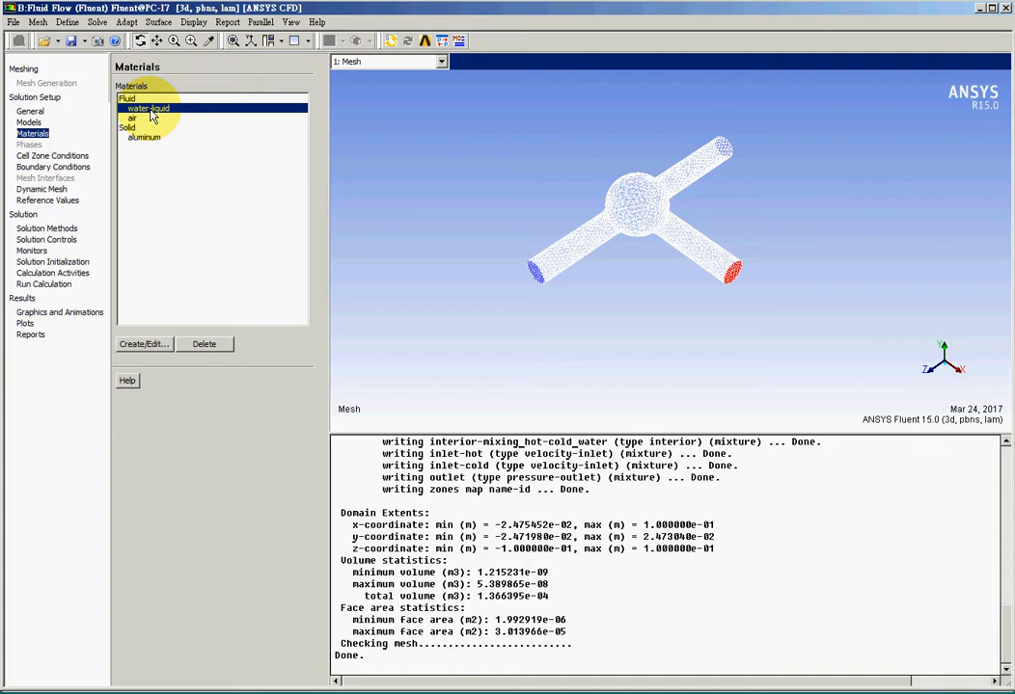
Edit the mixing_hot-cold_water cell zone and set its material to water-liquid.
click(53, 156)
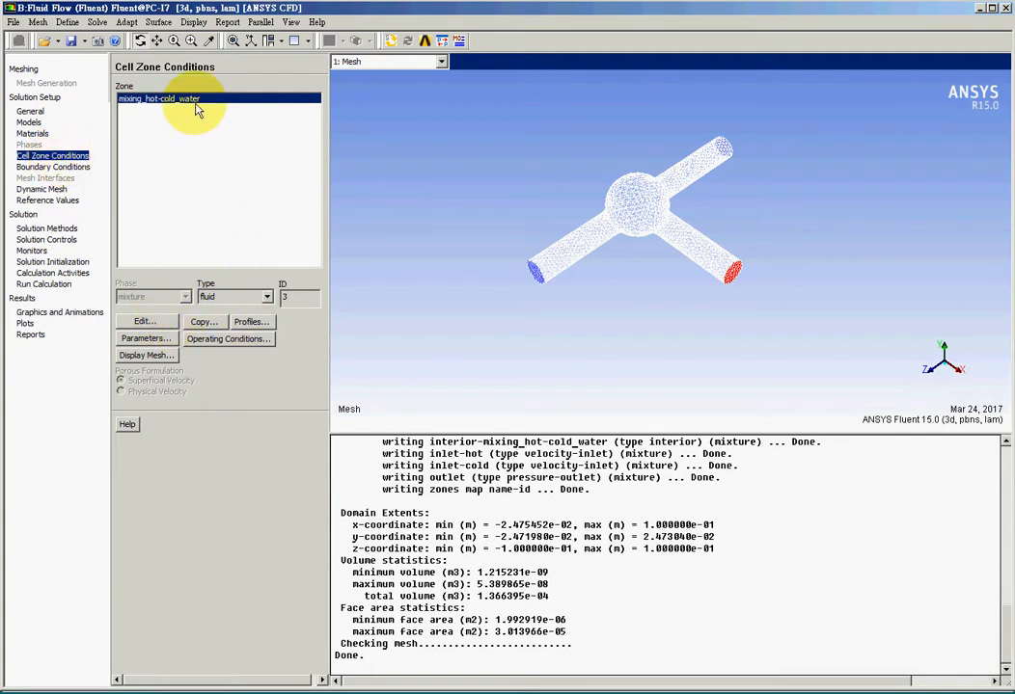
click(143, 322)
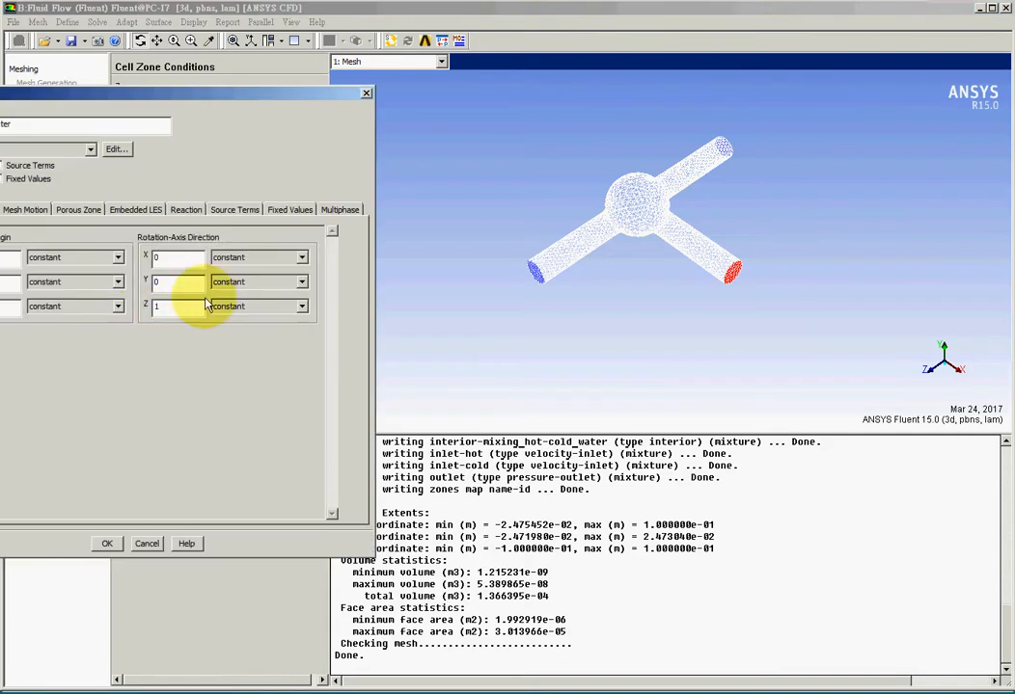
drag(238, 93, 509, 118)
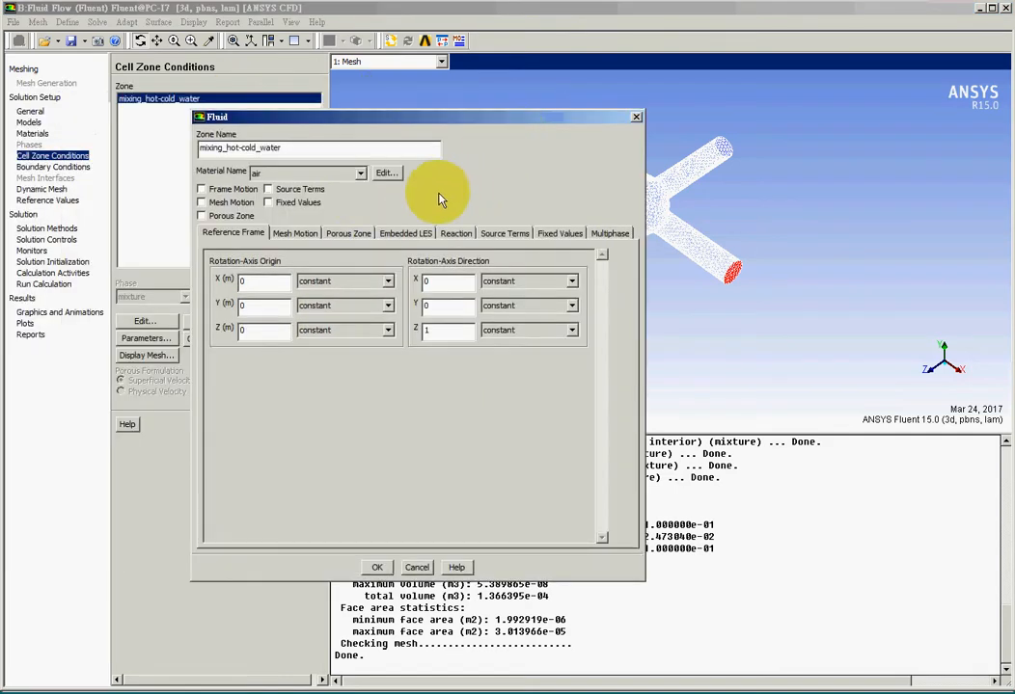
click(359, 174)
click(337, 189)
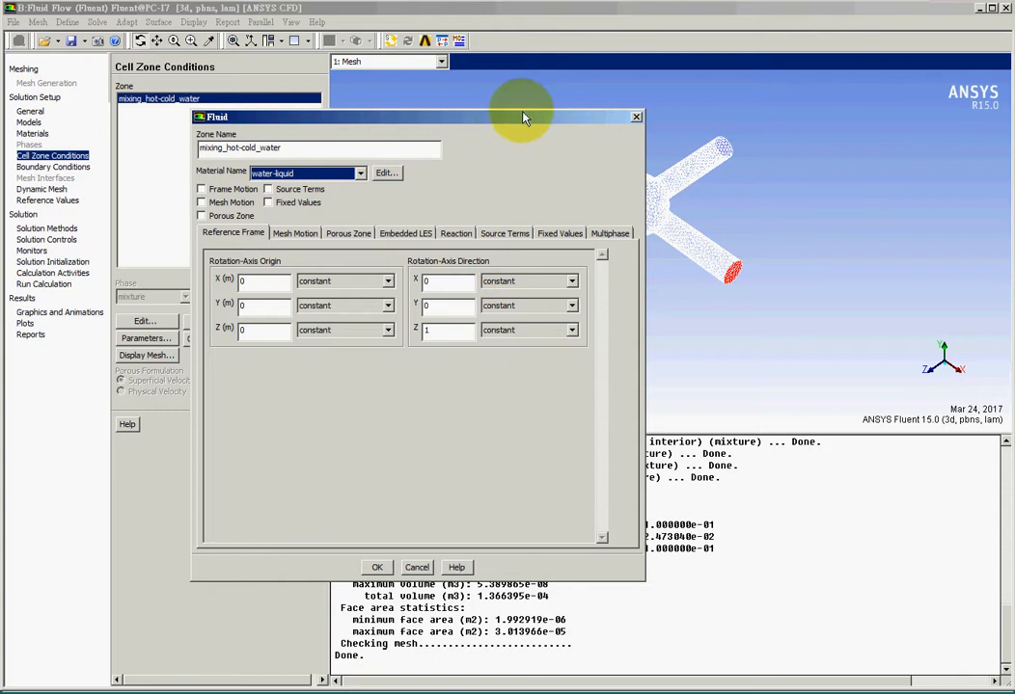
Set the cell zone's rotation-axis direction to X 1 and Z 0, then confirm the zone settings.
drag(523, 118, 434, 186)
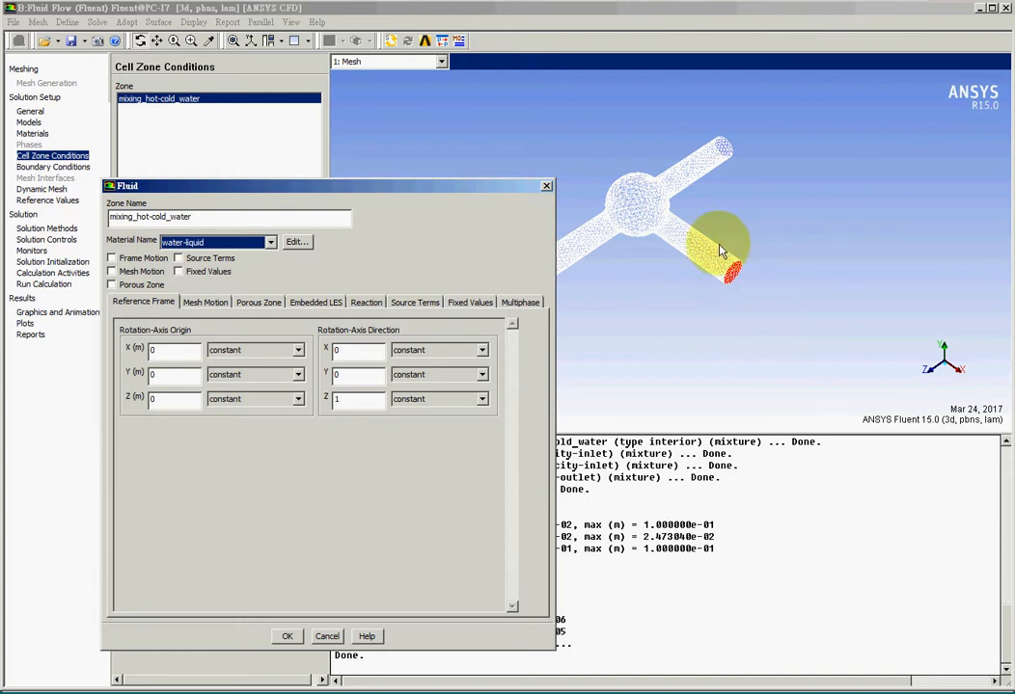
double_click(358, 399)
text(0)
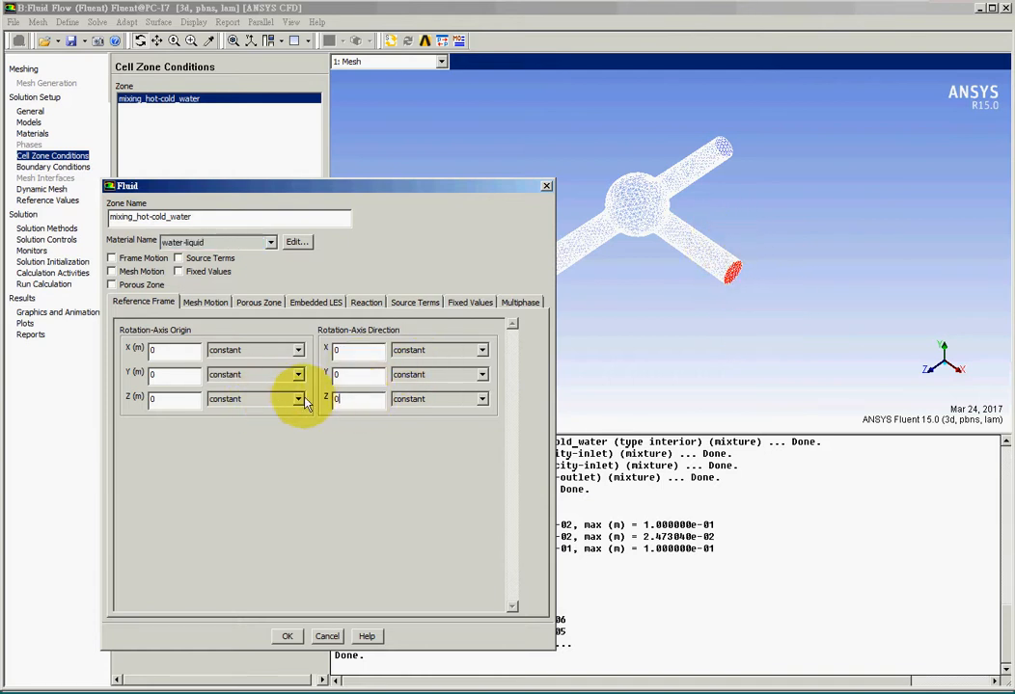
double_click(355, 350)
text(1)
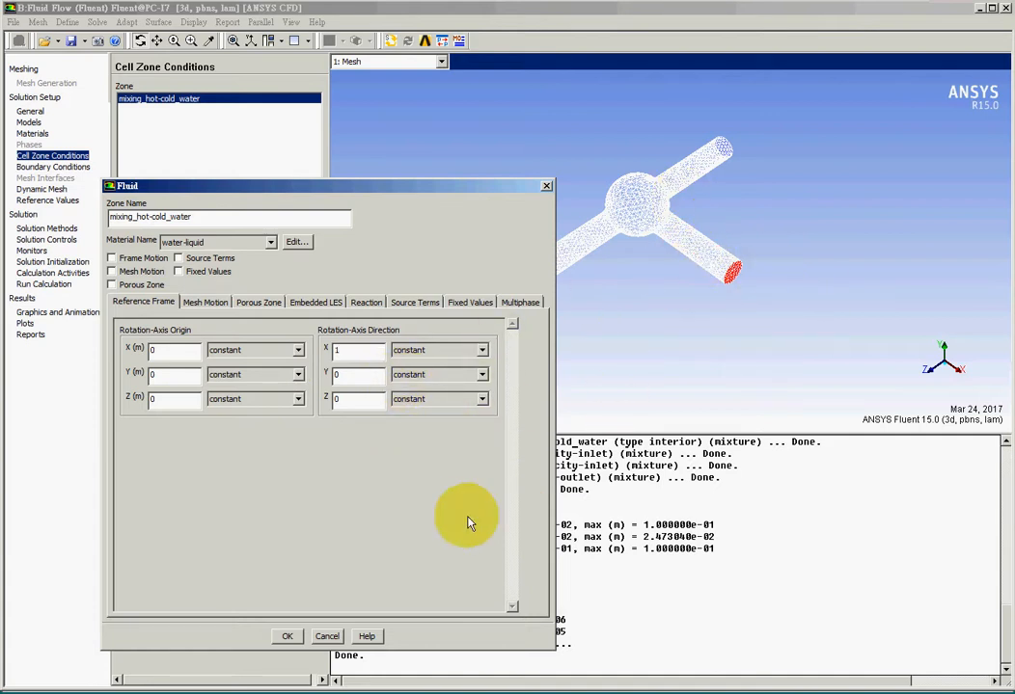
click(286, 638)
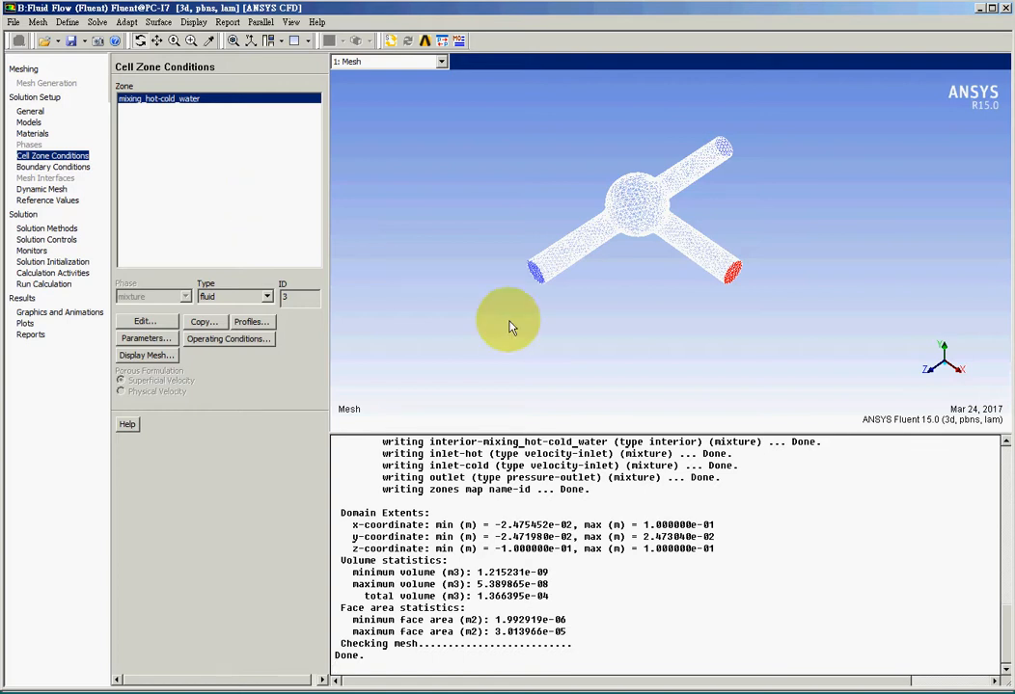
Change the inlet-hot boundary type to mass-flow-inlet.
click(76, 168)
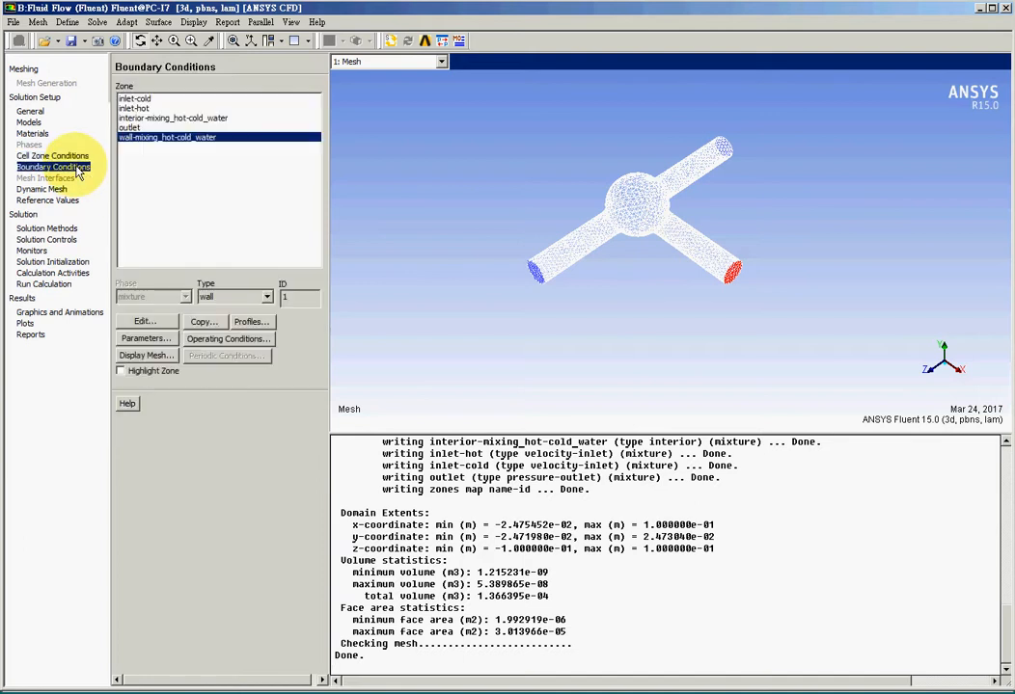
click(130, 108)
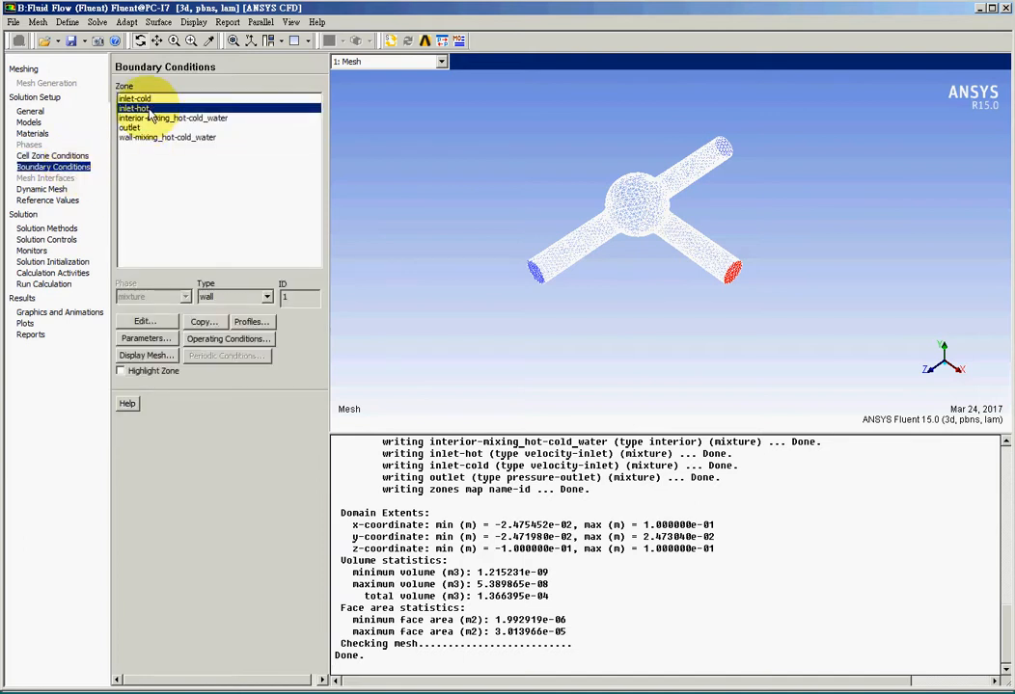
click(237, 297)
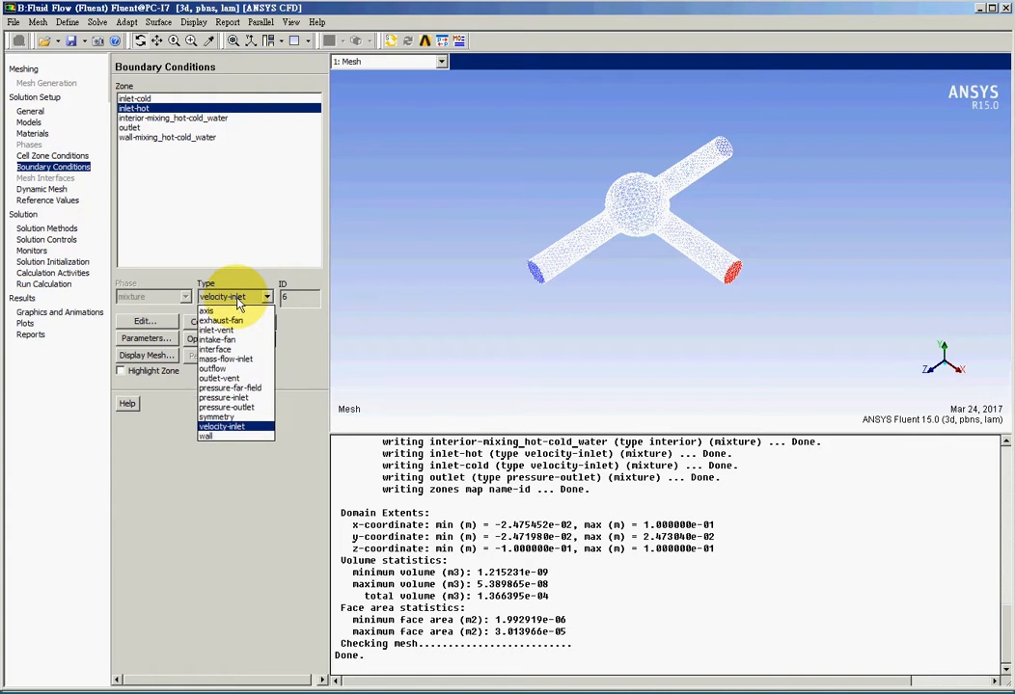
click(248, 362)
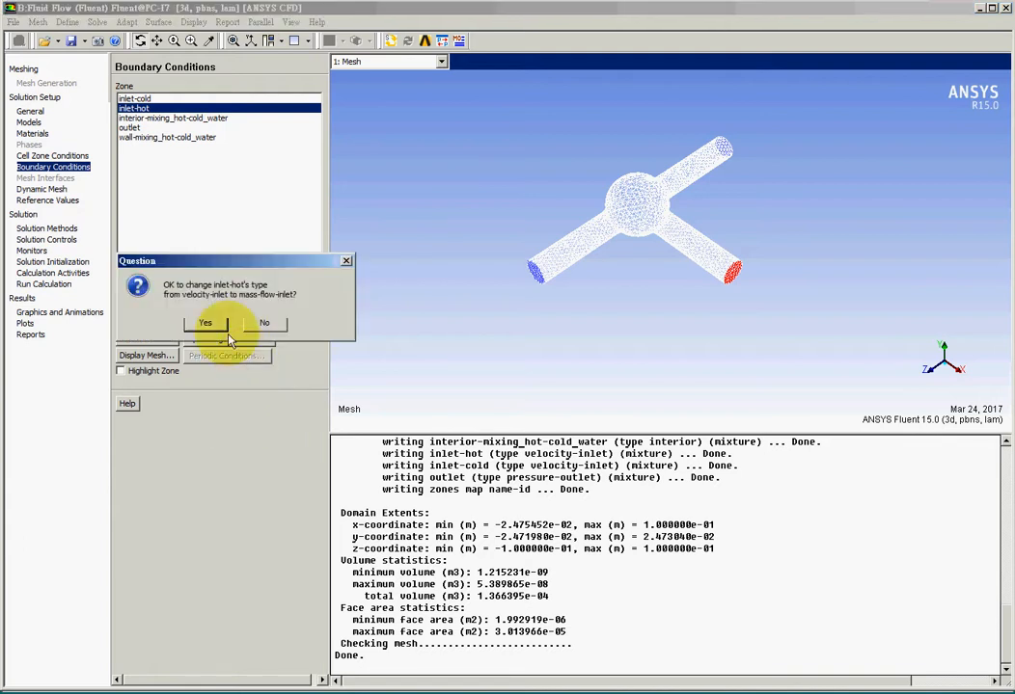
click(200, 323)
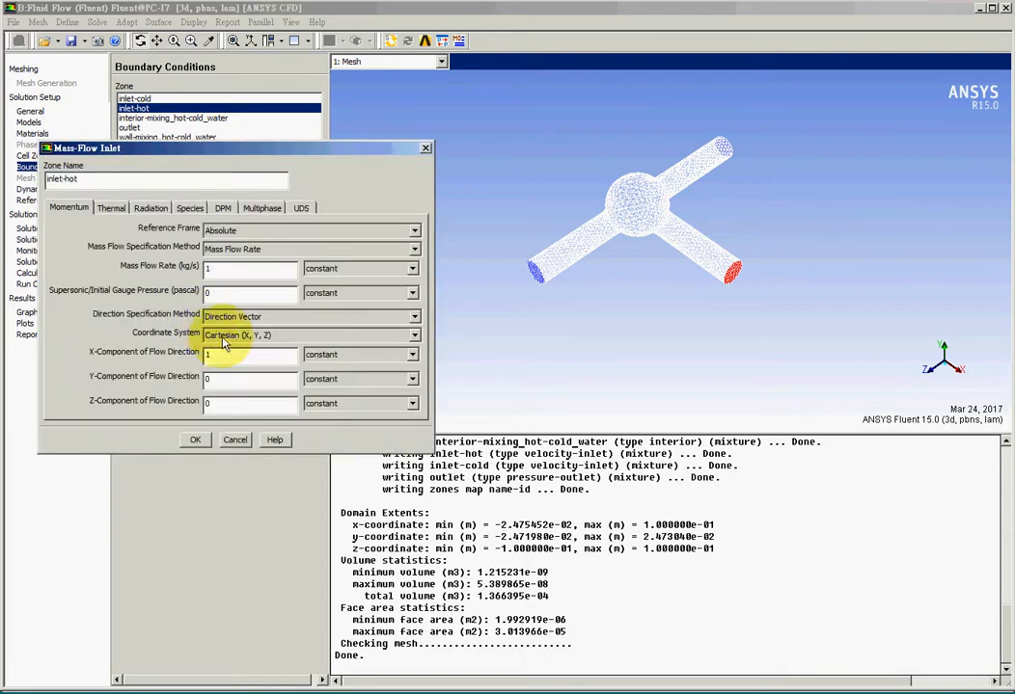
Set the inlet-hot direction method to Normal to Boundary and the mass flow rate to 0.5 kg/s.
click(275, 319)
click(282, 344)
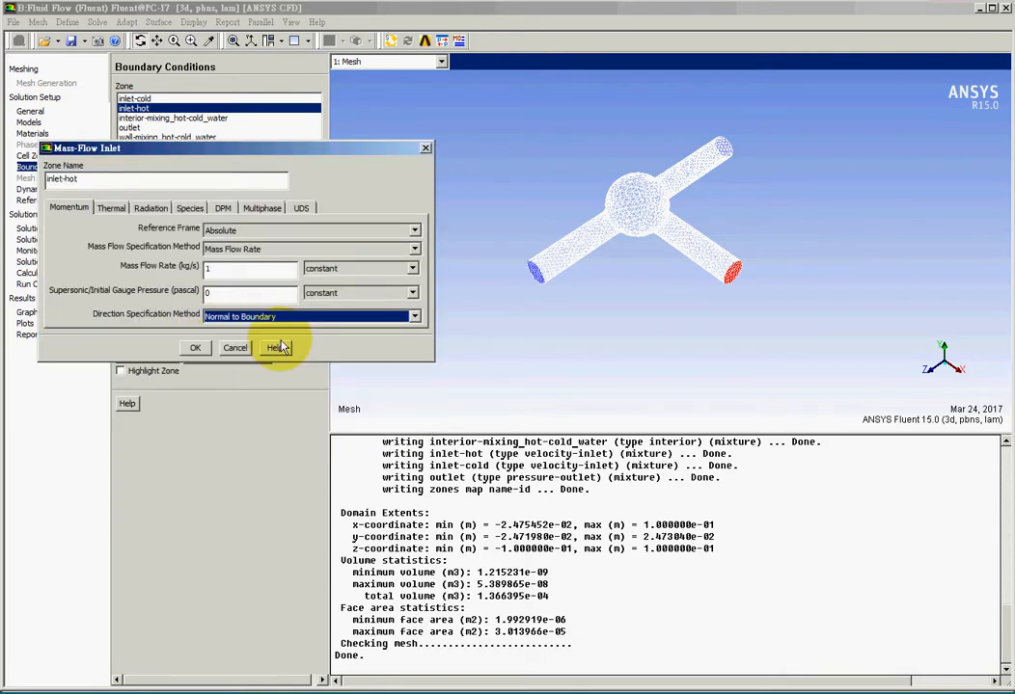
double_click(235, 271)
text(0.)
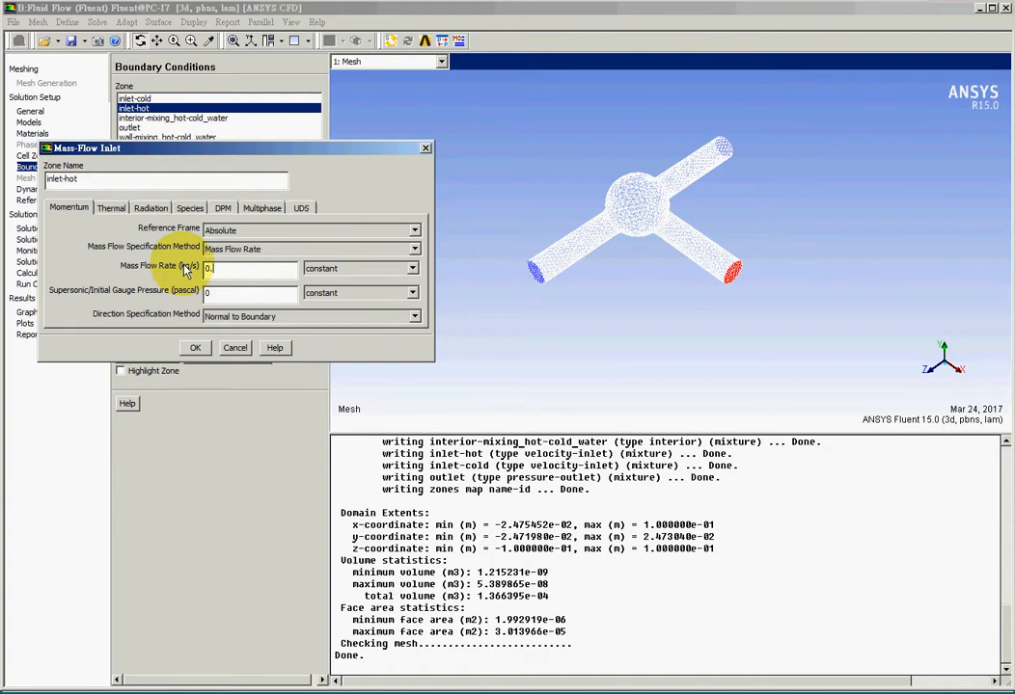
text(5)
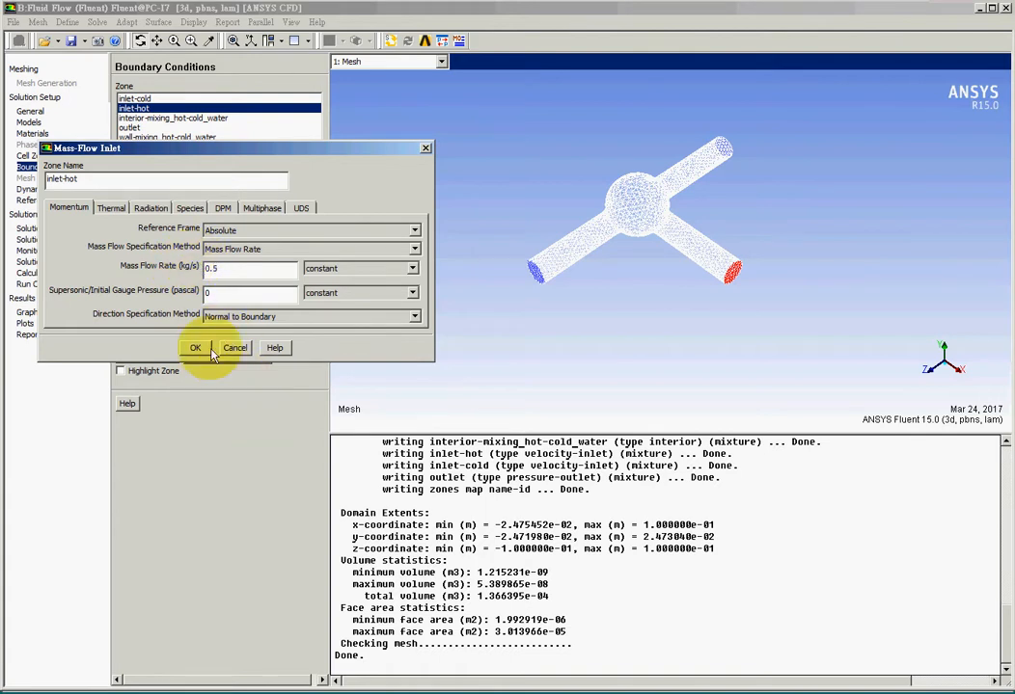
Set the inlet-hot total temperature to 363.15 K and confirm the boundary settings.
click(110, 208)
double_click(152, 236)
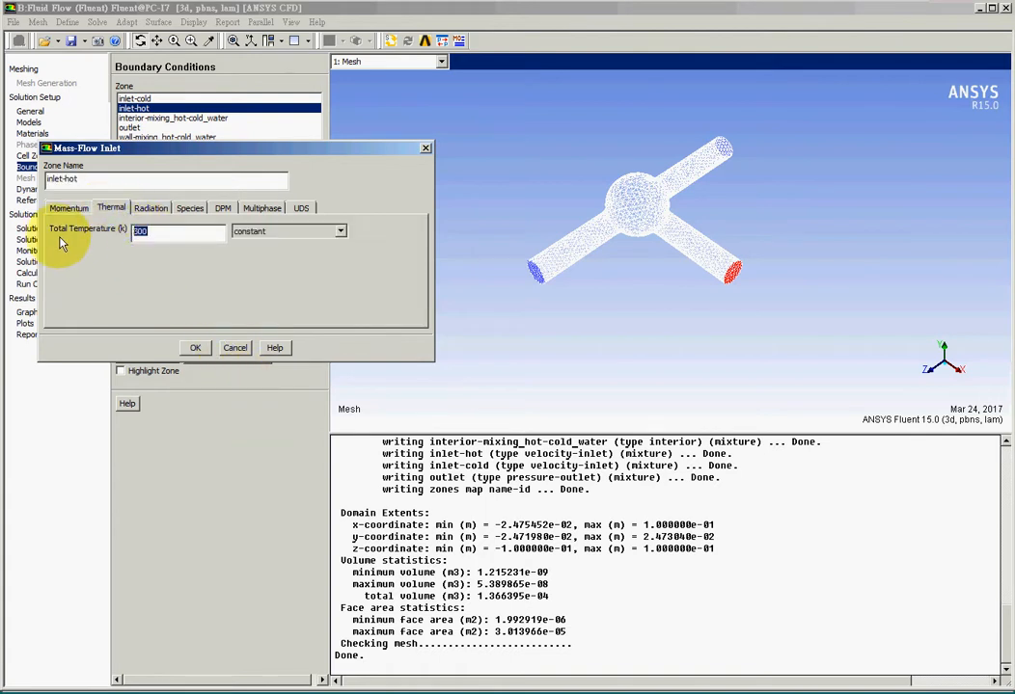
text(363.15)
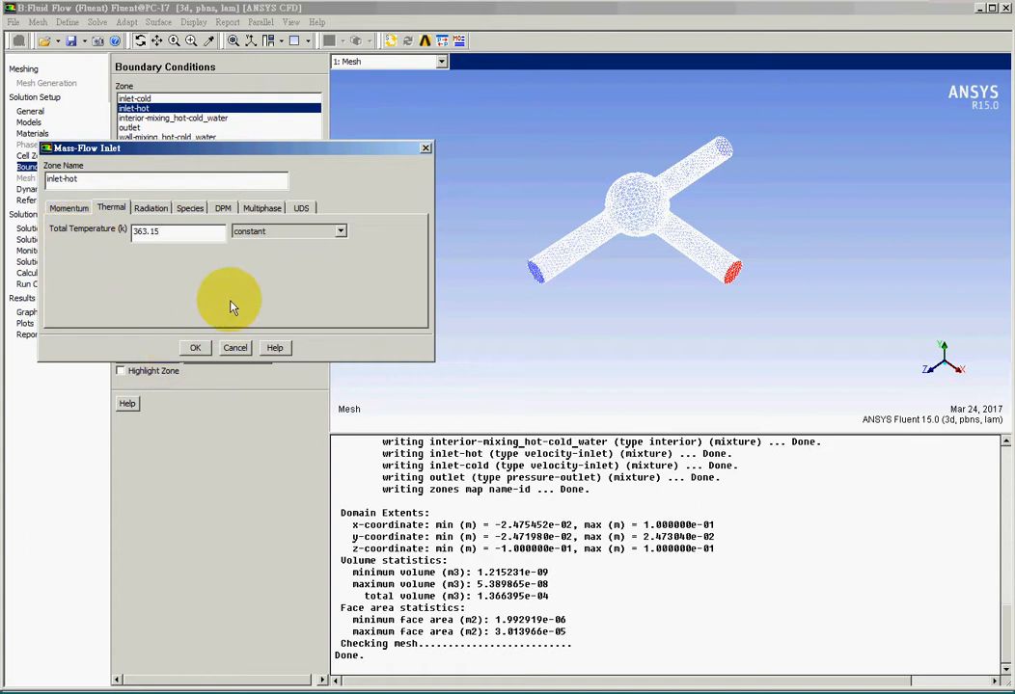
double_click(150, 233)
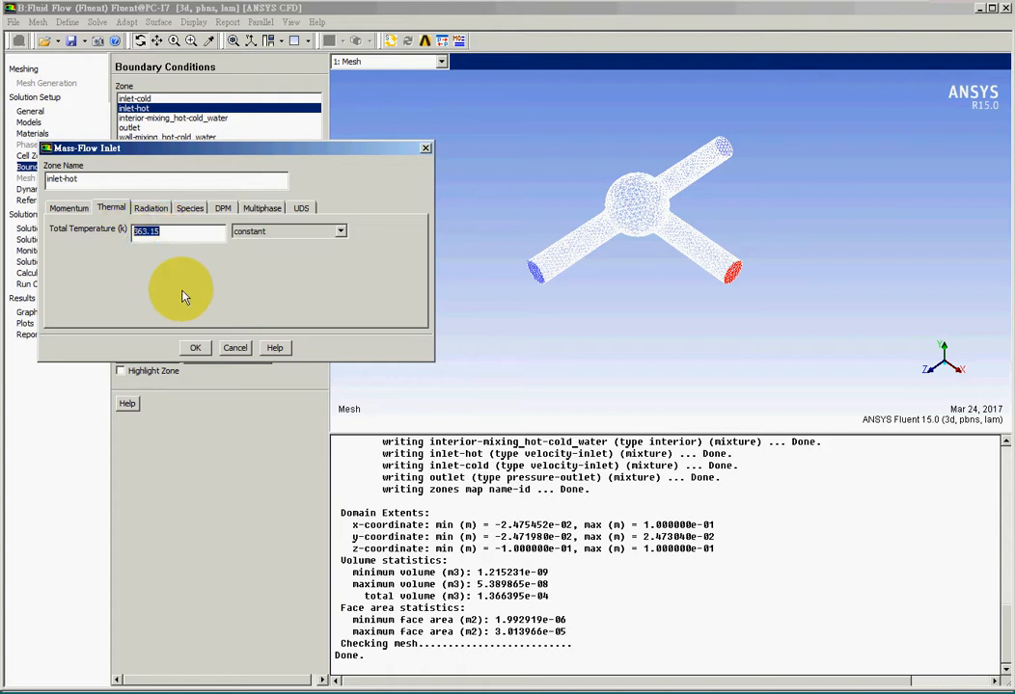
click(70, 208)
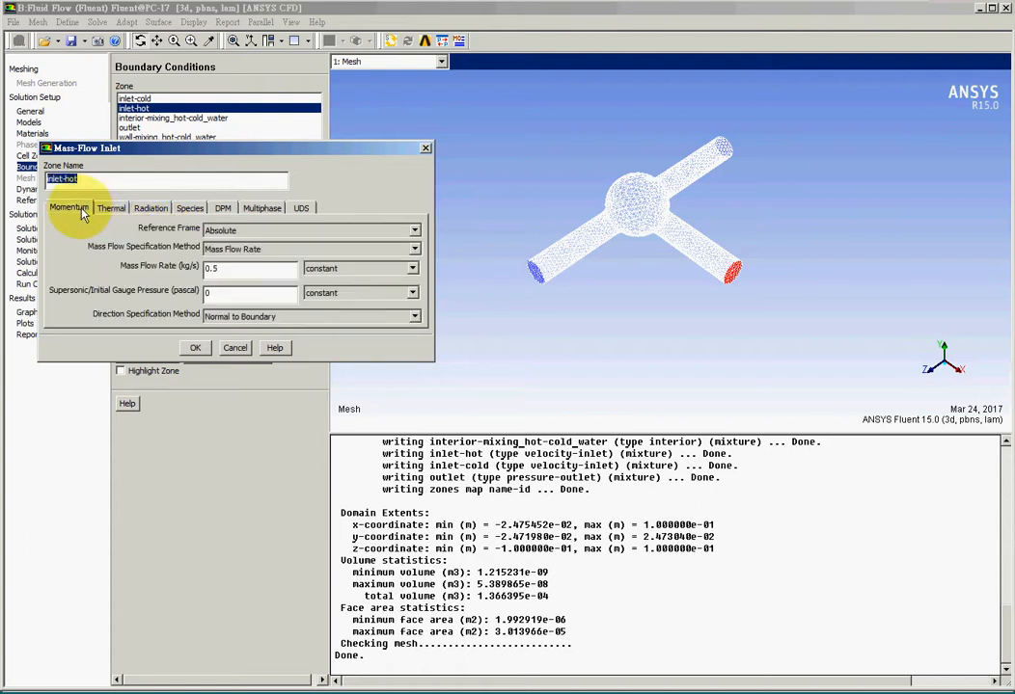
click(193, 349)
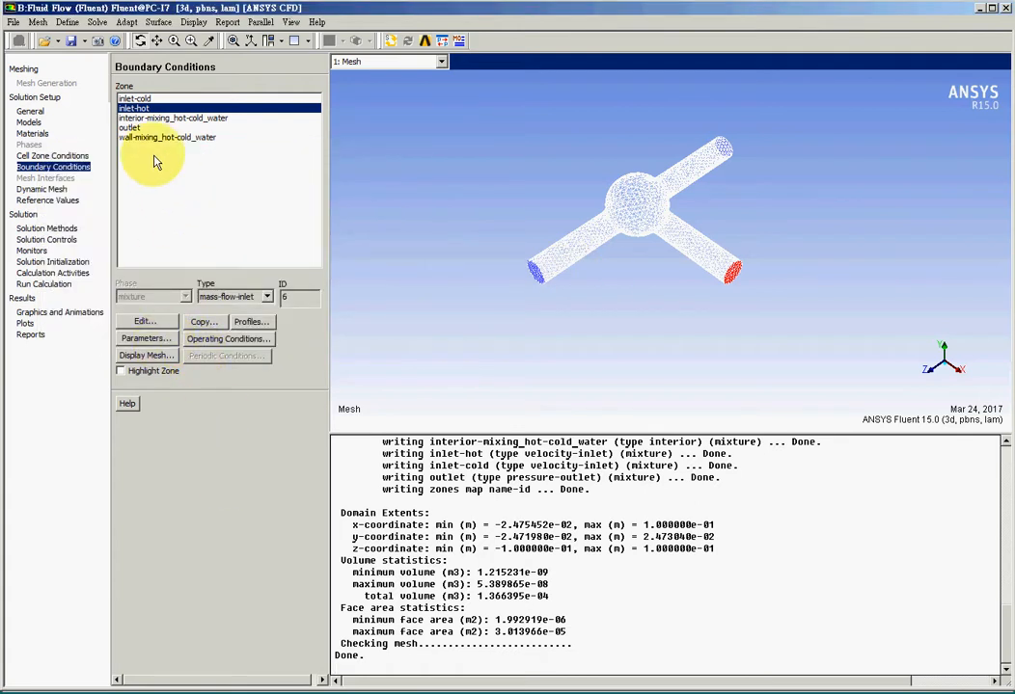
Change the inlet-cold boundary type to mass-flow-inlet.
click(133, 98)
click(262, 296)
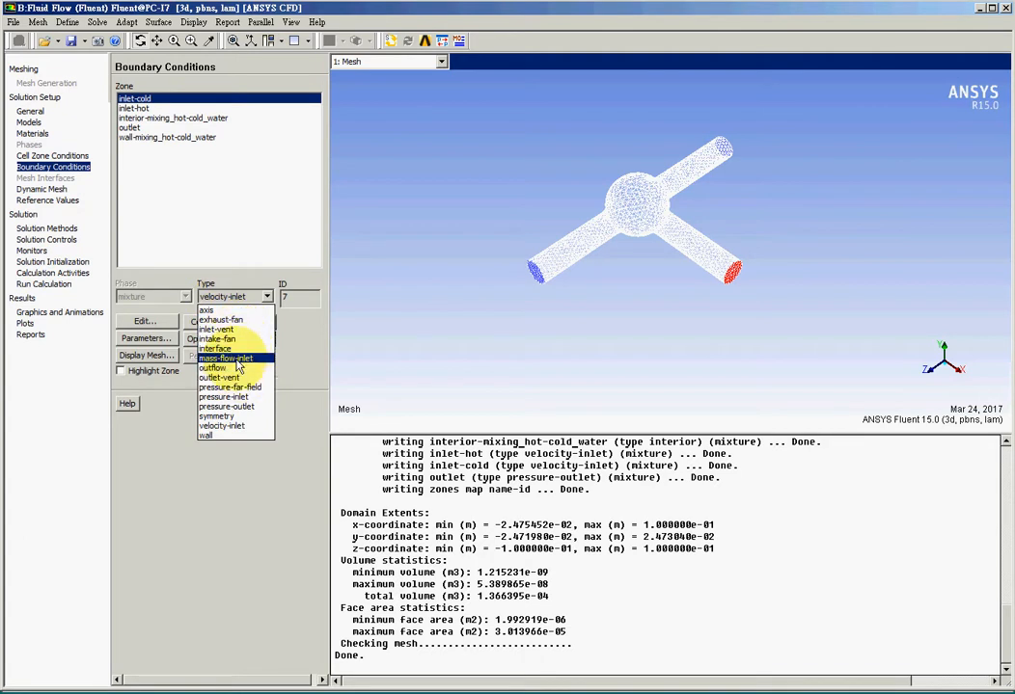
click(237, 359)
click(203, 321)
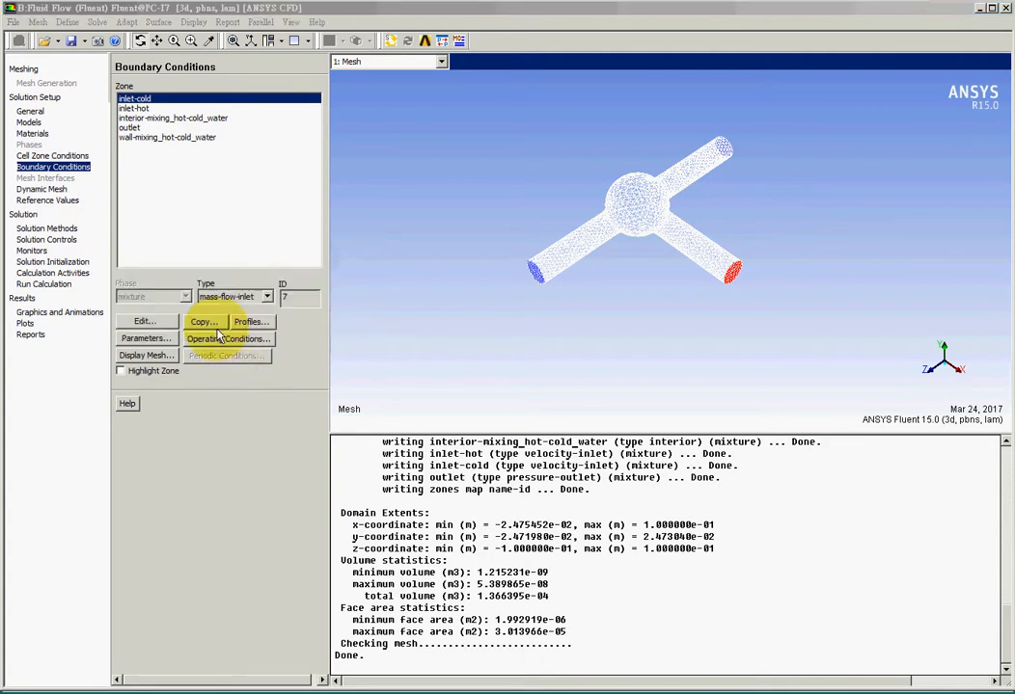
Set the inlet-cold direction method to Normal to Boundary and the mass flow rate to 0.5 kg/s.
click(267, 315)
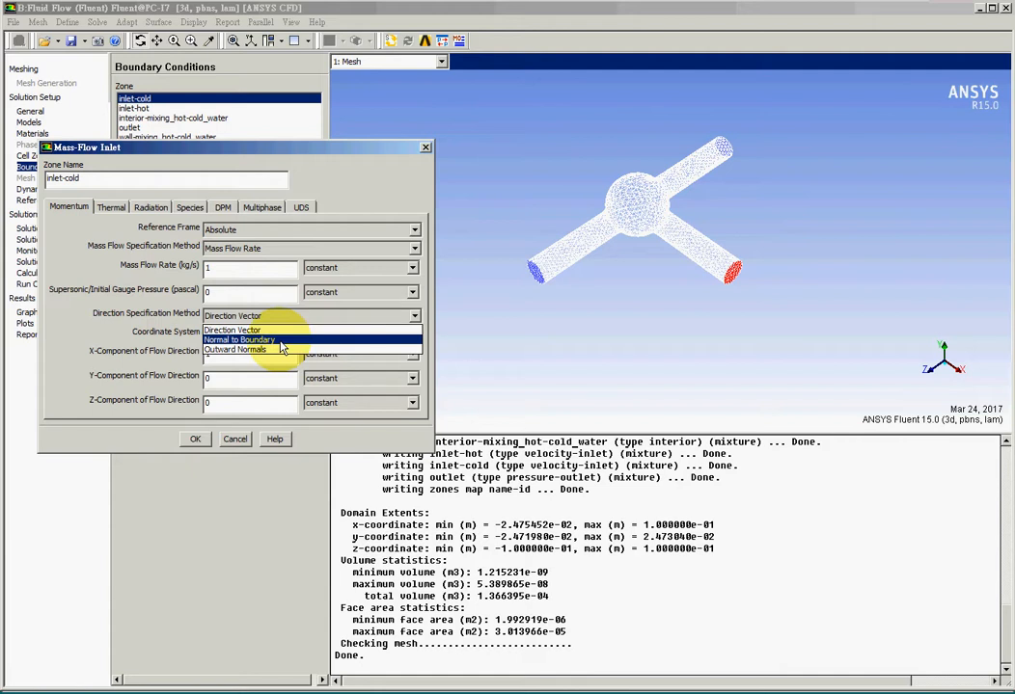
click(279, 341)
drag(229, 271, 193, 274)
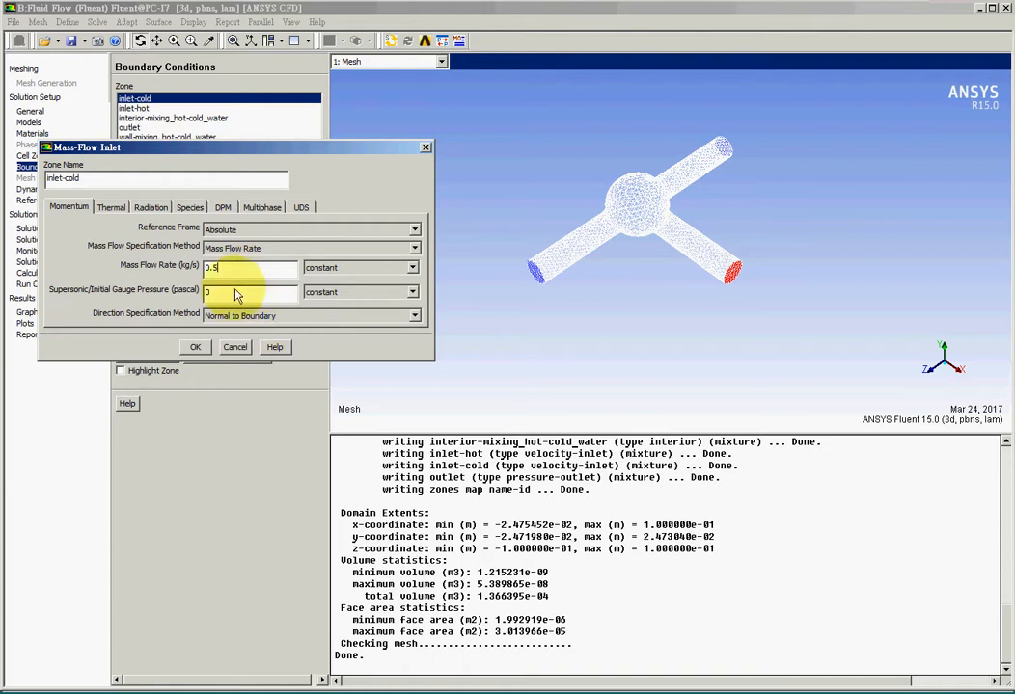
Set the inlet-cold total temperature to 293.15 K and confirm the boundary settings.
click(113, 207)
drag(146, 233, 86, 233)
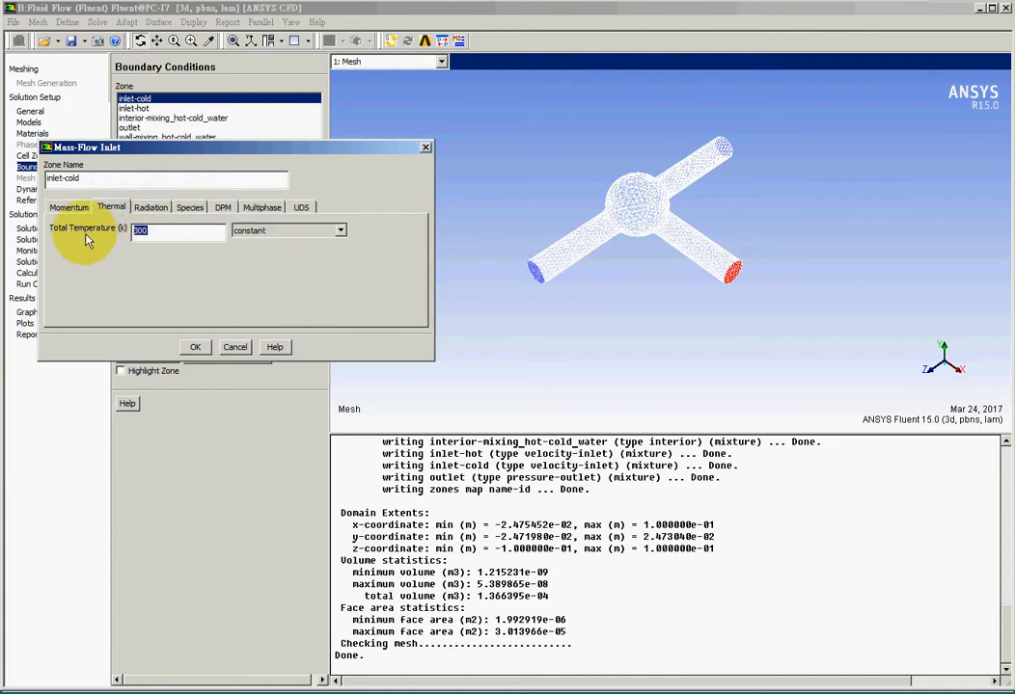
text(29)
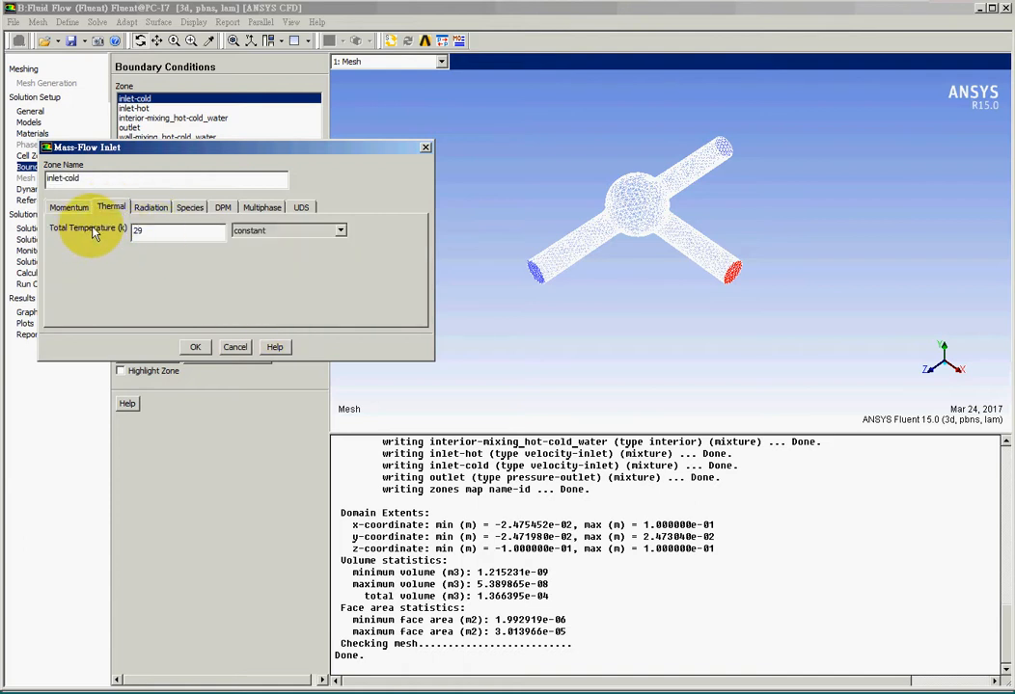
text(3.15)
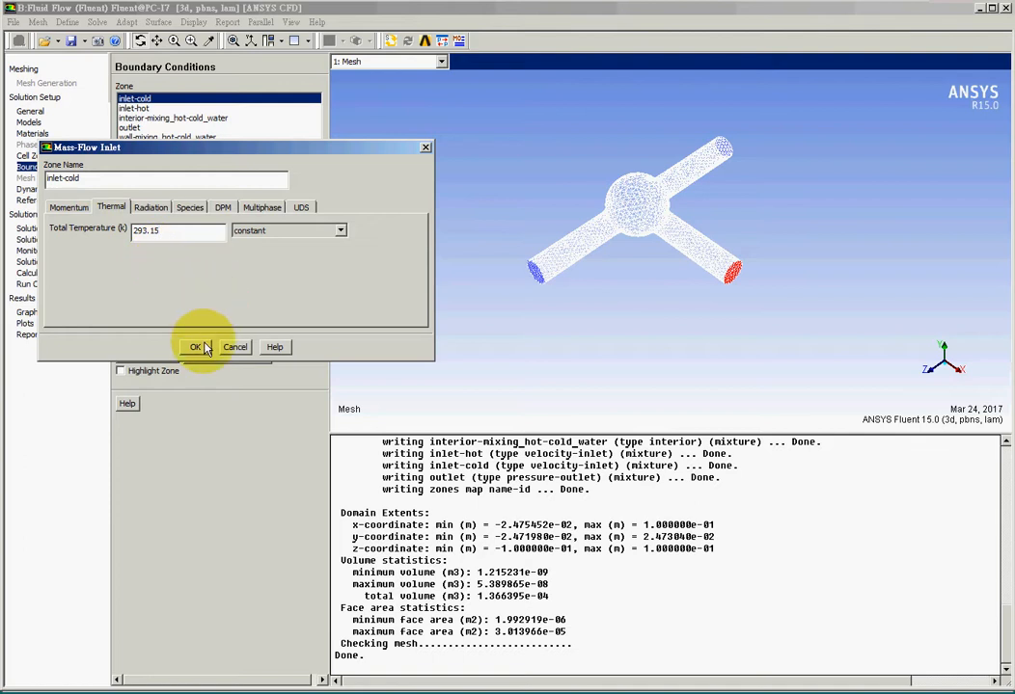
click(68, 207)
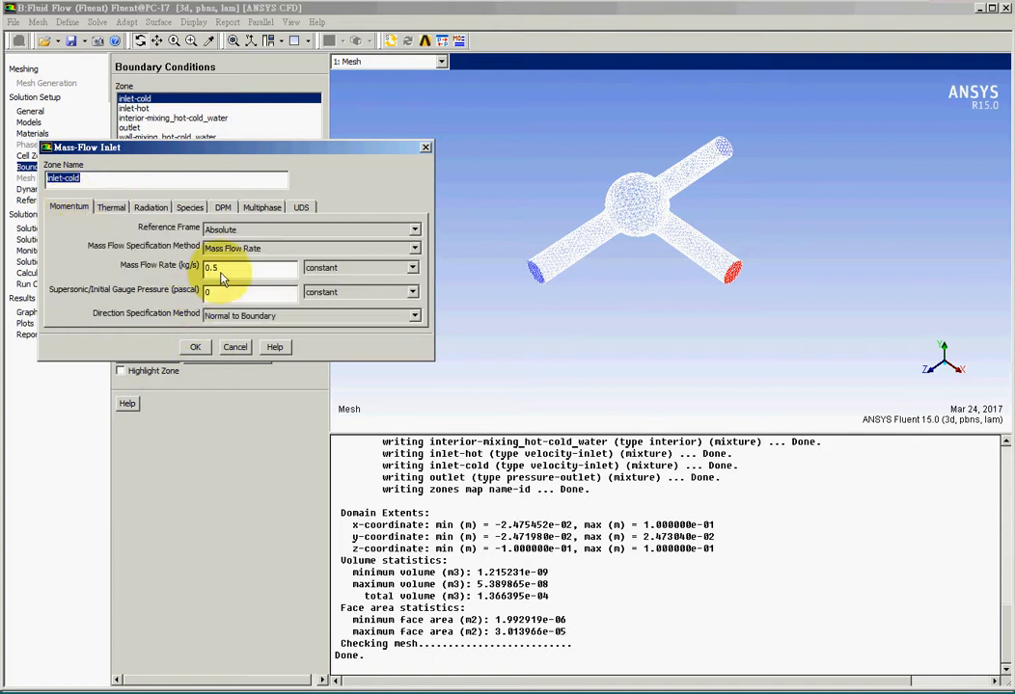
click(196, 350)
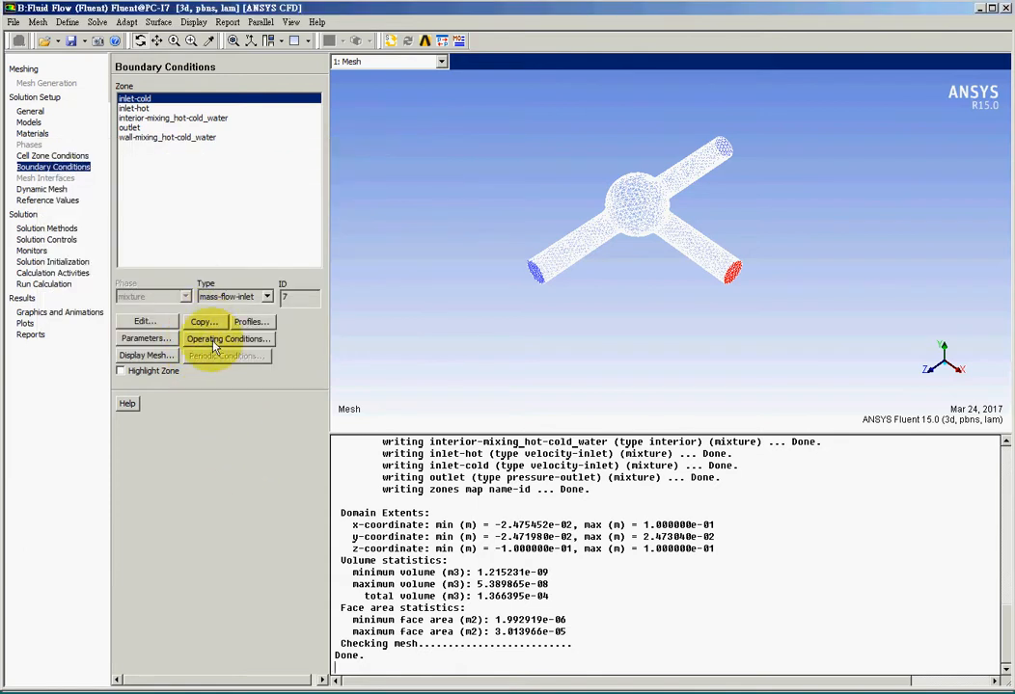
Open the outlet pressure-outlet boundary settings and confirm them.
click(134, 128)
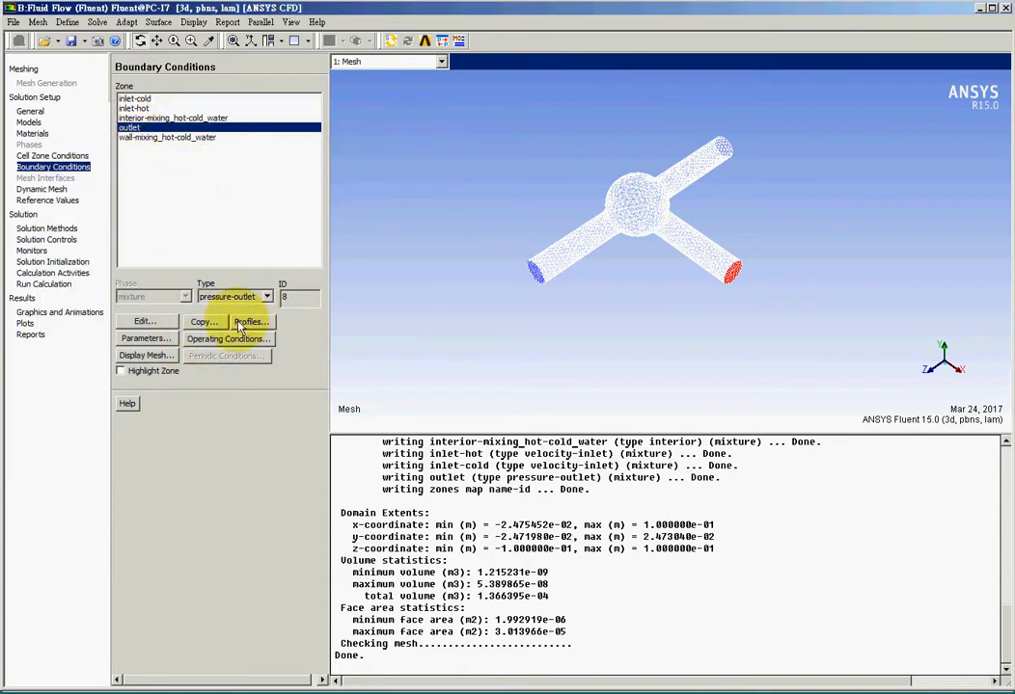
click(144, 321)
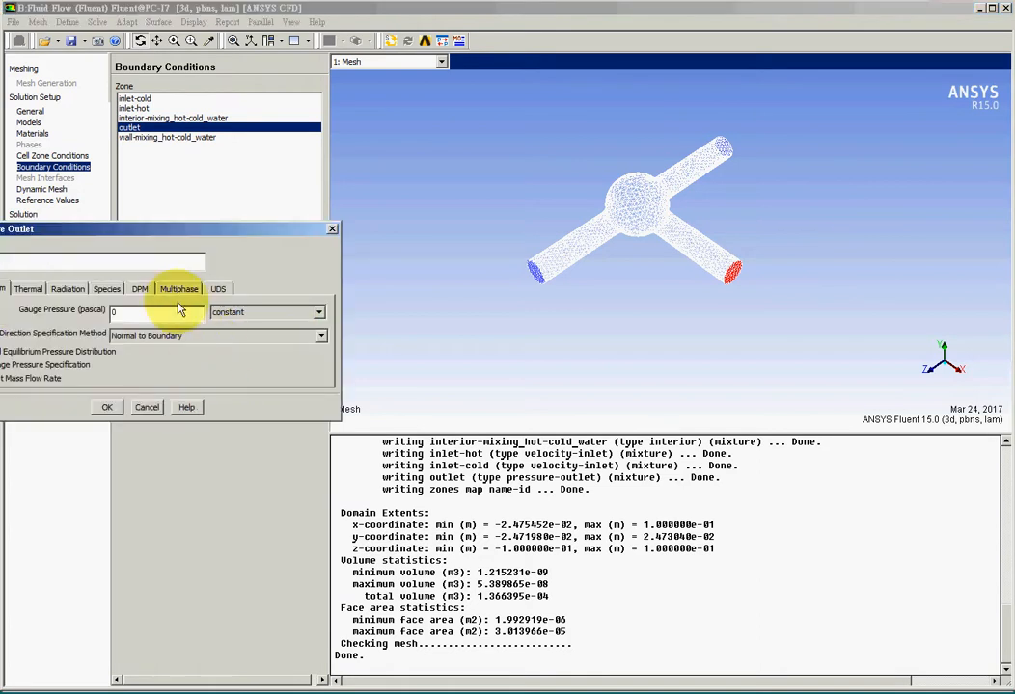
drag(220, 238, 392, 274)
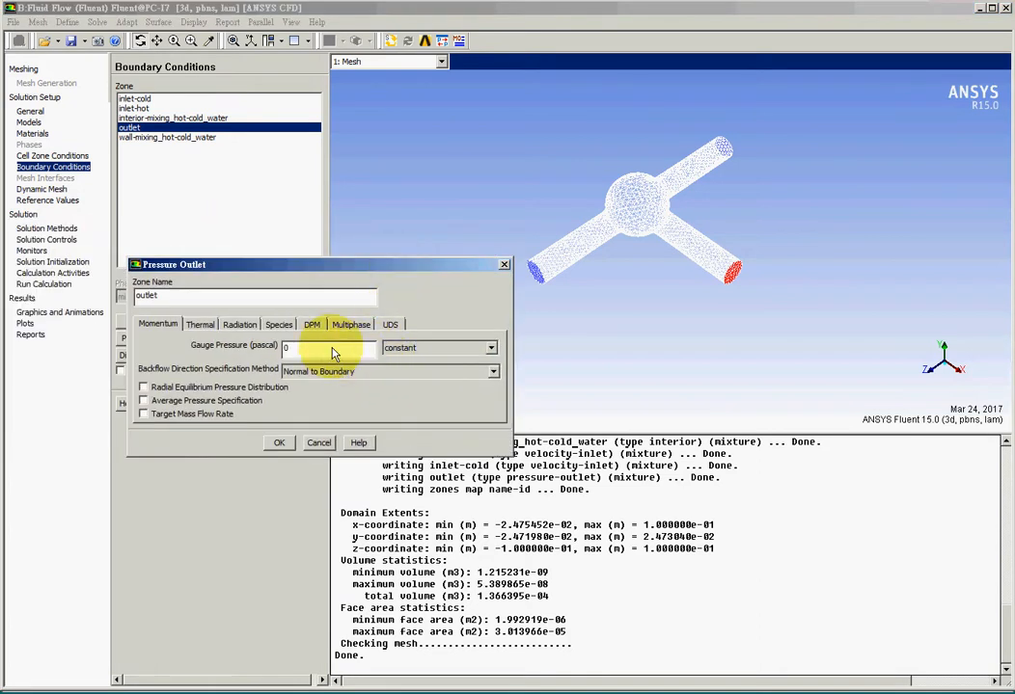
drag(333, 349, 280, 349)
click(280, 443)
click(280, 443)
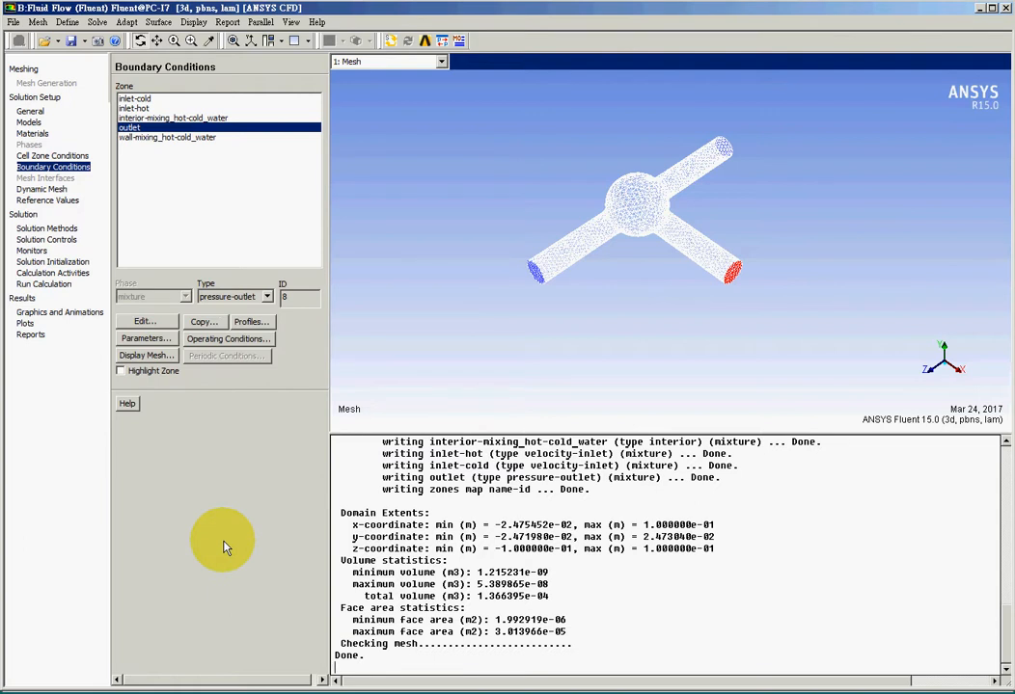
Review the Dynamic Mesh, Reference Values, Solution Methods and Solution Controls pages.
click(38, 189)
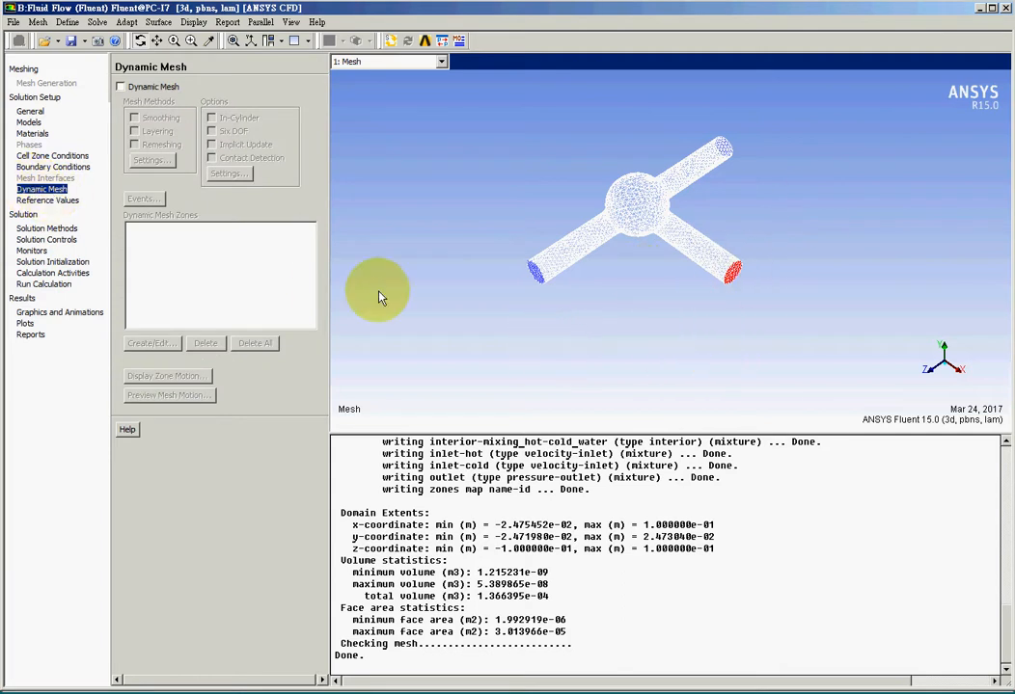
click(50, 202)
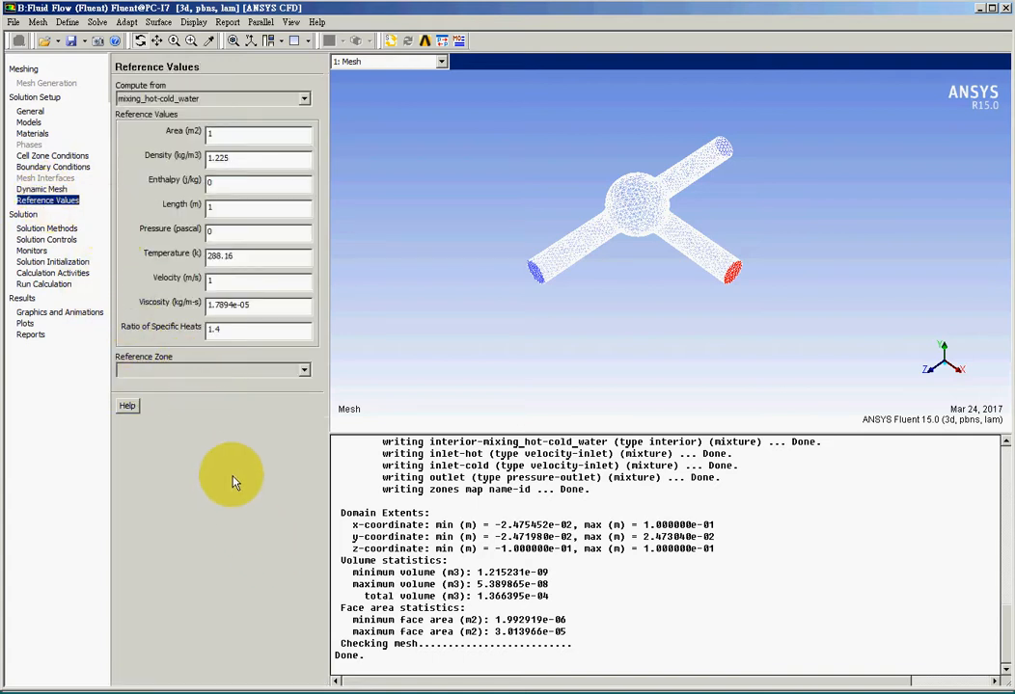
click(48, 229)
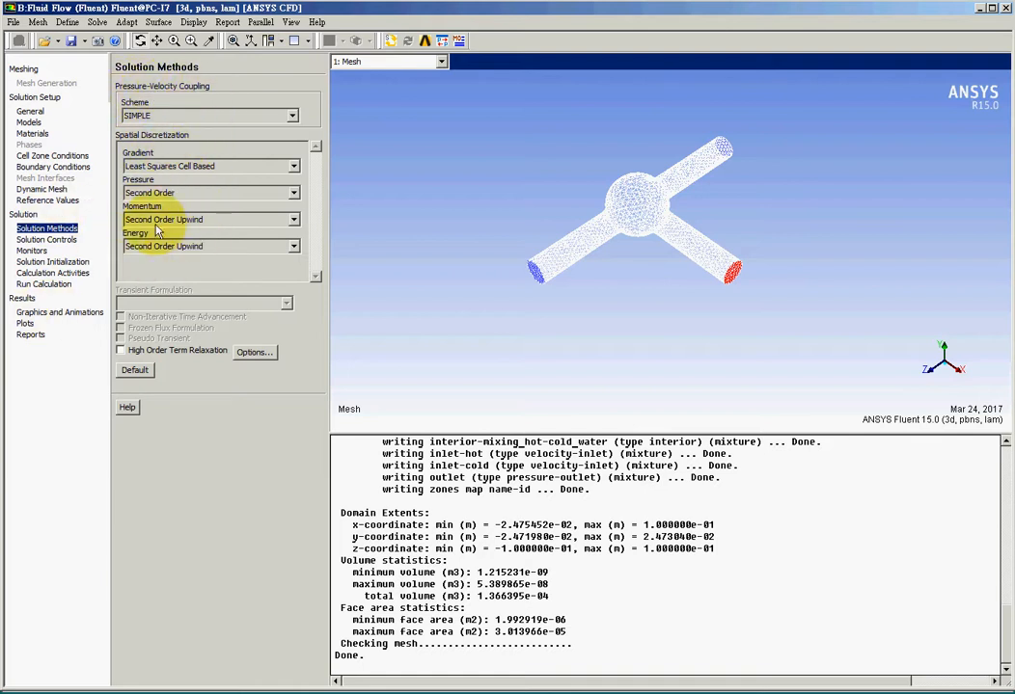
click(37, 239)
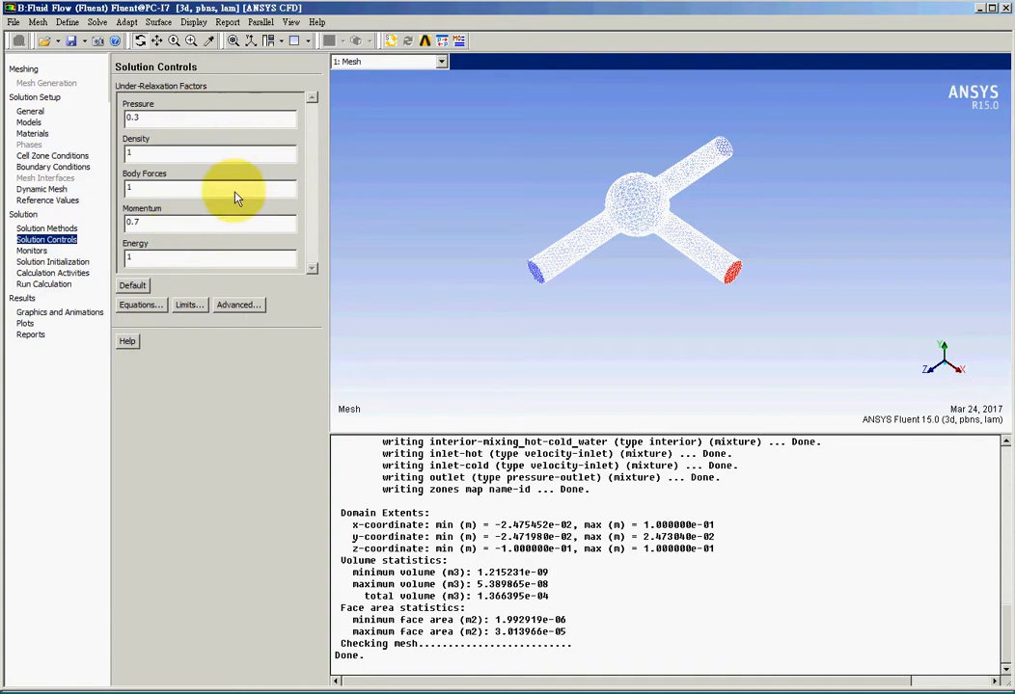
Create a volume monitor of the volume integral of static pressure over the mixing zone.
click(33, 252)
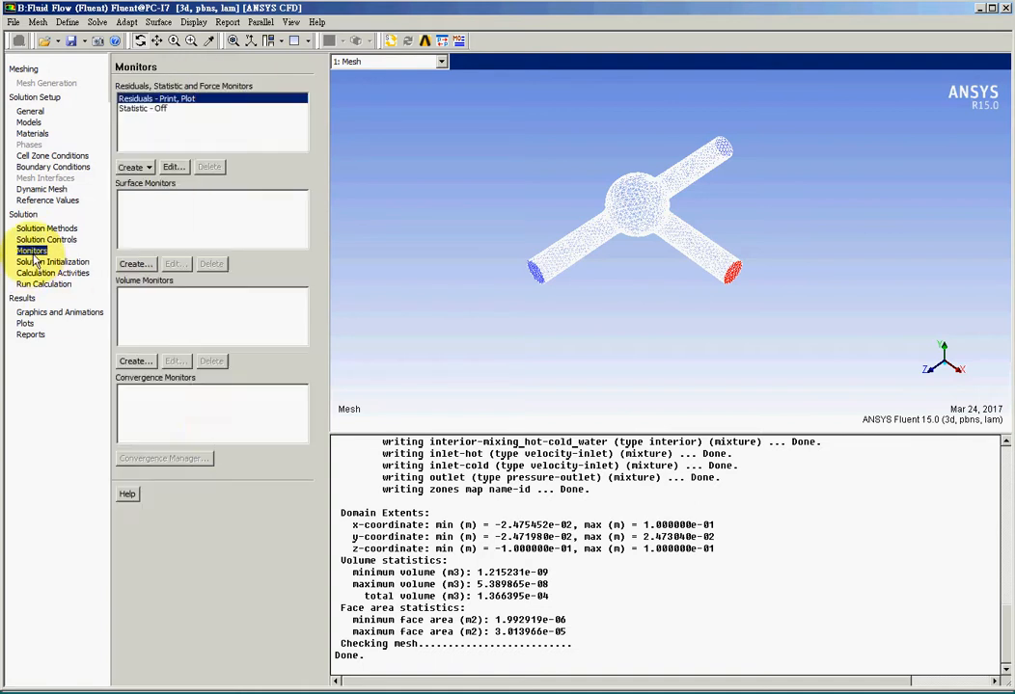
click(135, 360)
click(181, 326)
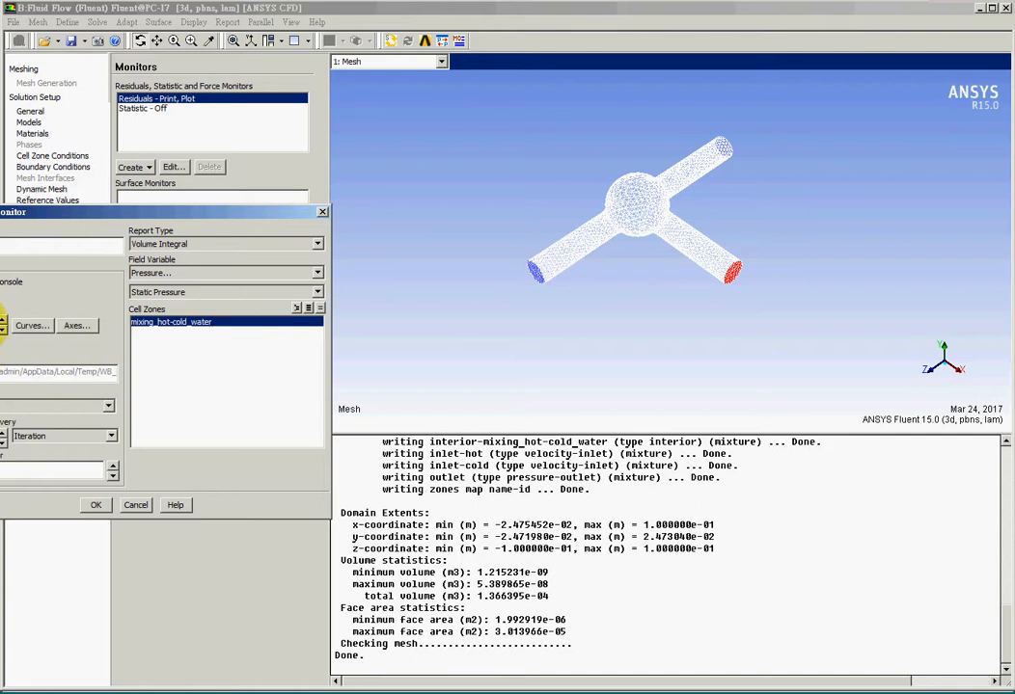
click(92, 504)
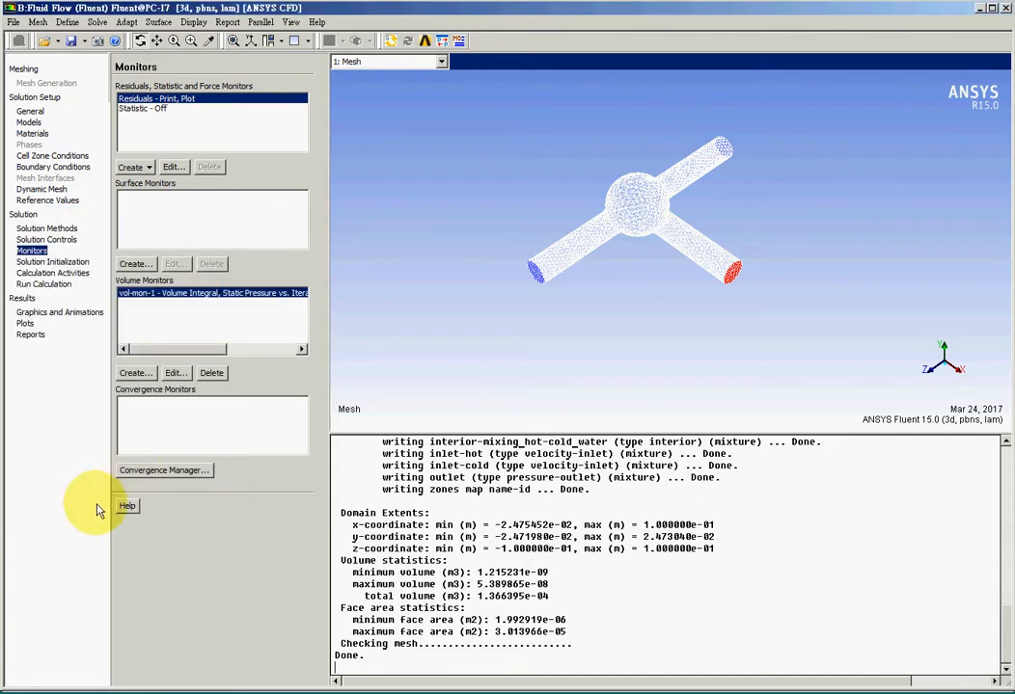
Create a second volume monitor with plotting enabled for the velocity magnitude volume integral over mixing_hot-cold_water.
click(133, 376)
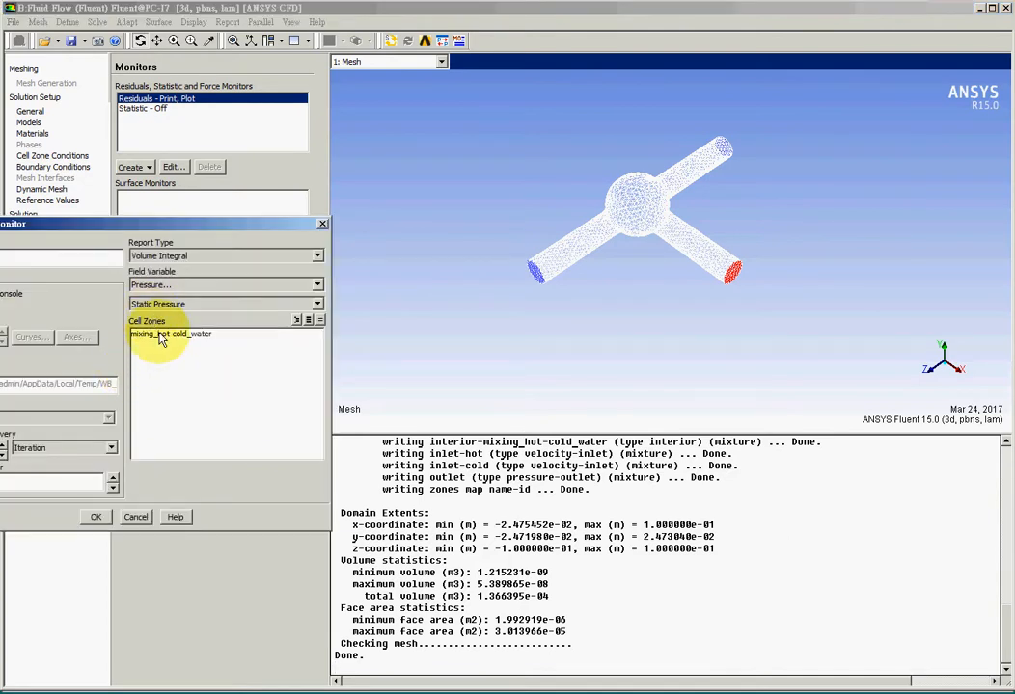
click(160, 337)
click(195, 285)
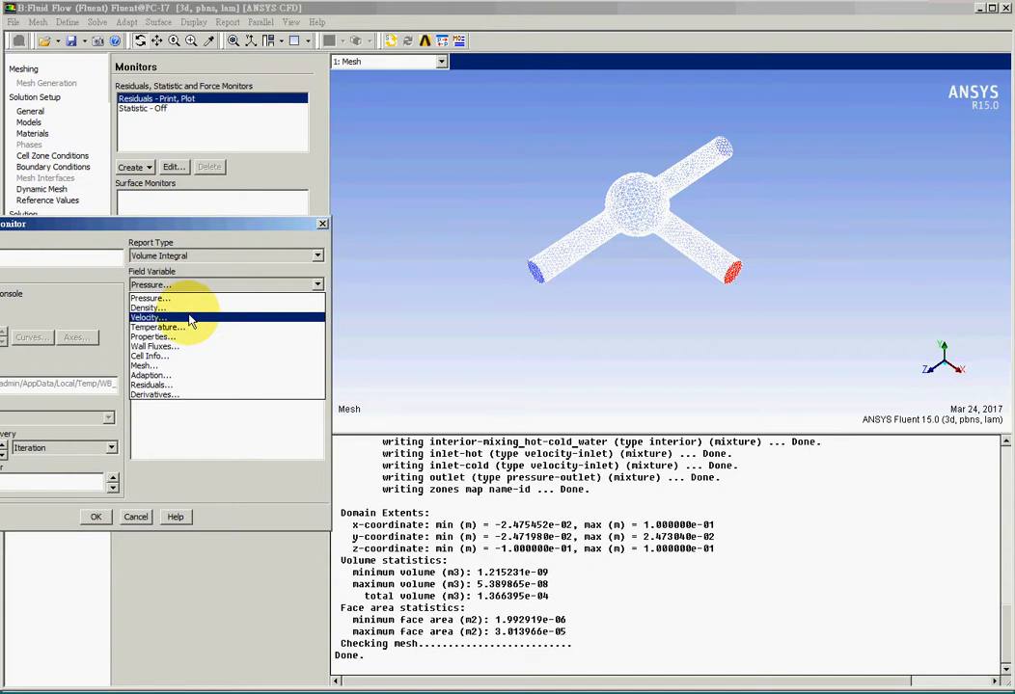
click(192, 319)
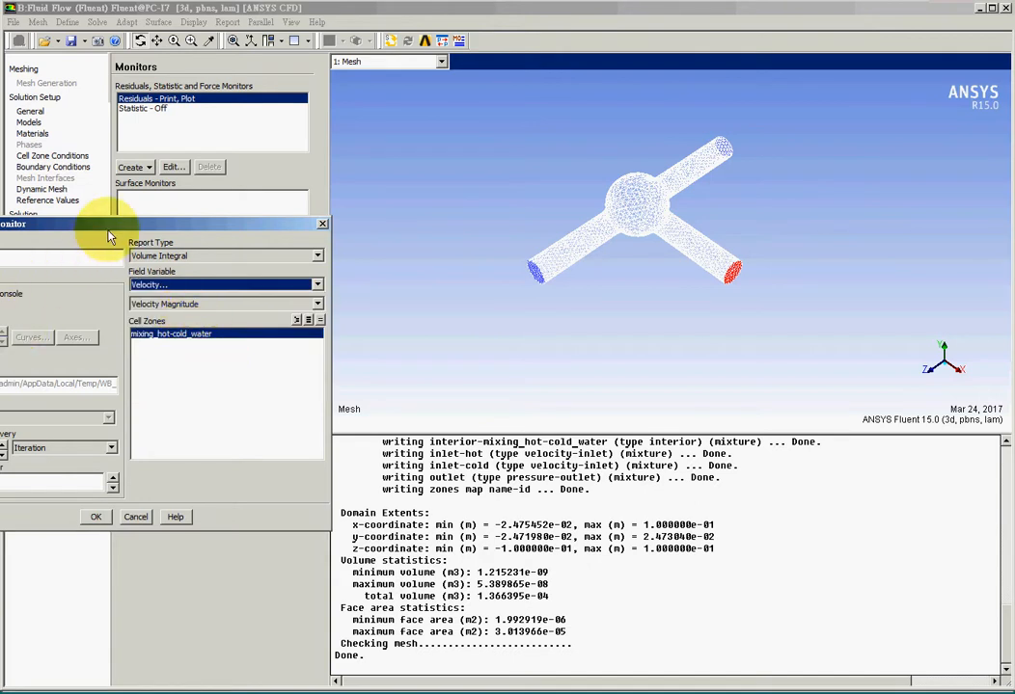
drag(114, 230, 335, 248)
click(177, 320)
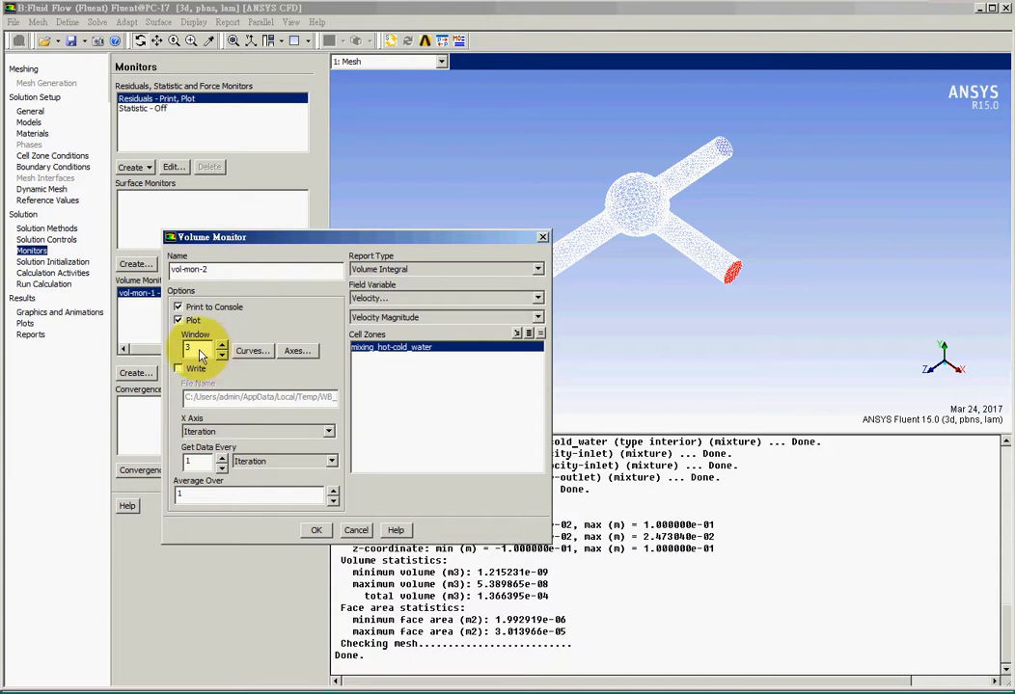
click(316, 530)
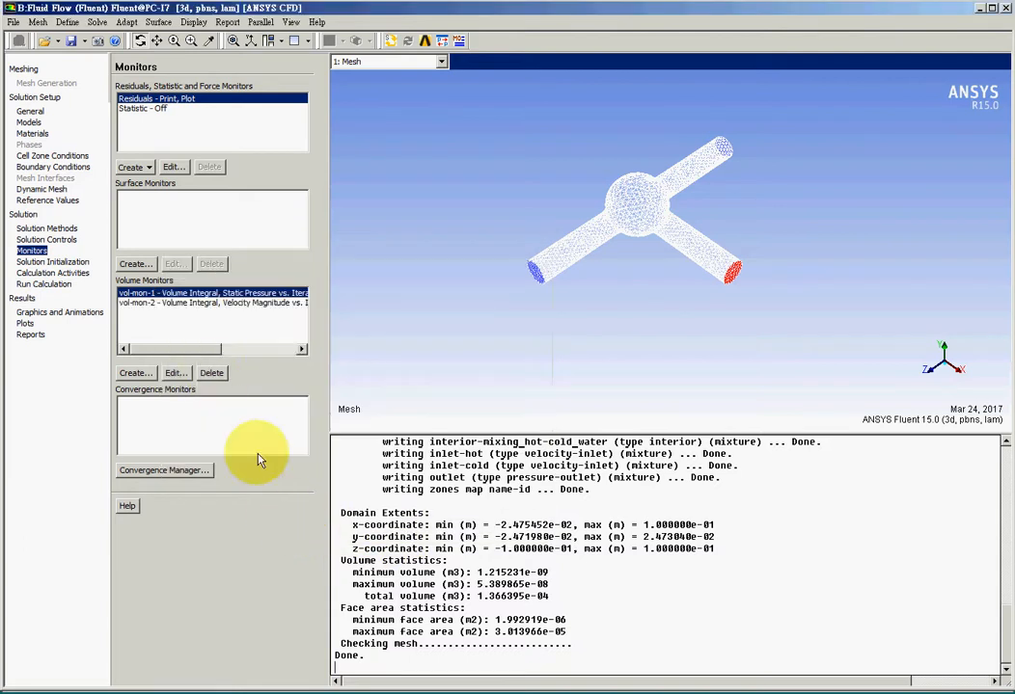
Create a third volume monitor with plotting enabled for the static temperature volume integral over mixing_hot-cold_water.
click(135, 374)
click(375, 349)
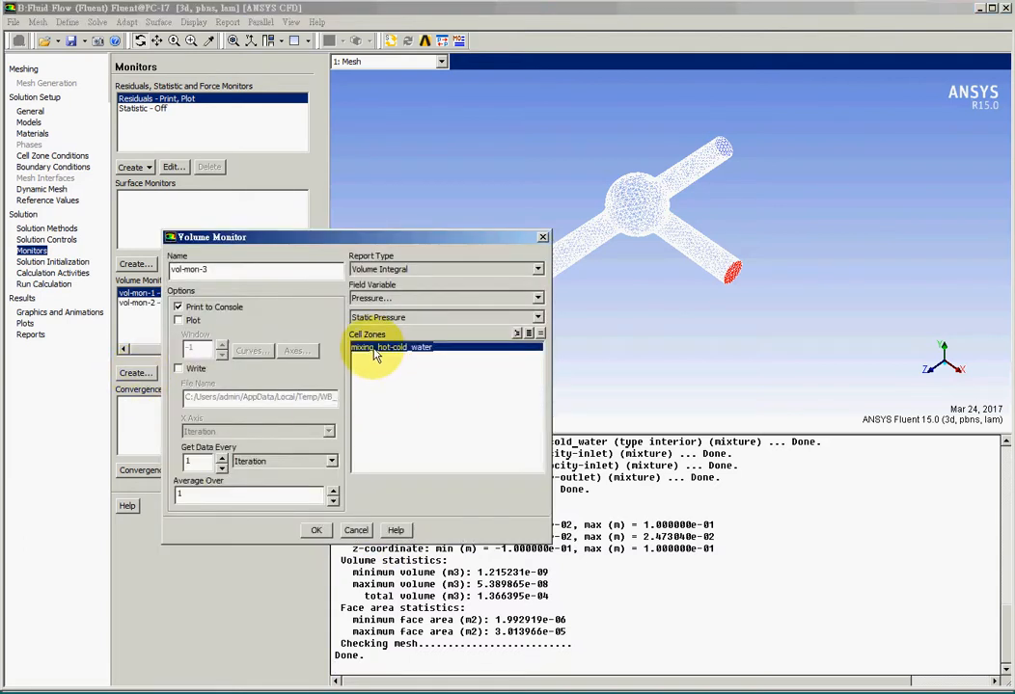
click(381, 298)
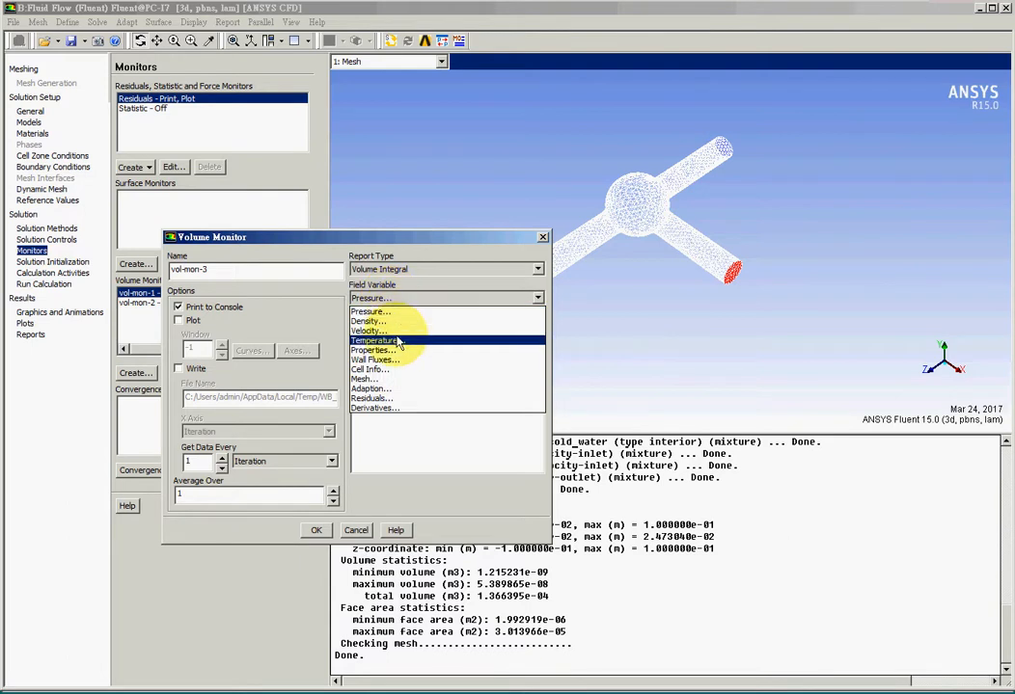
click(399, 342)
click(179, 321)
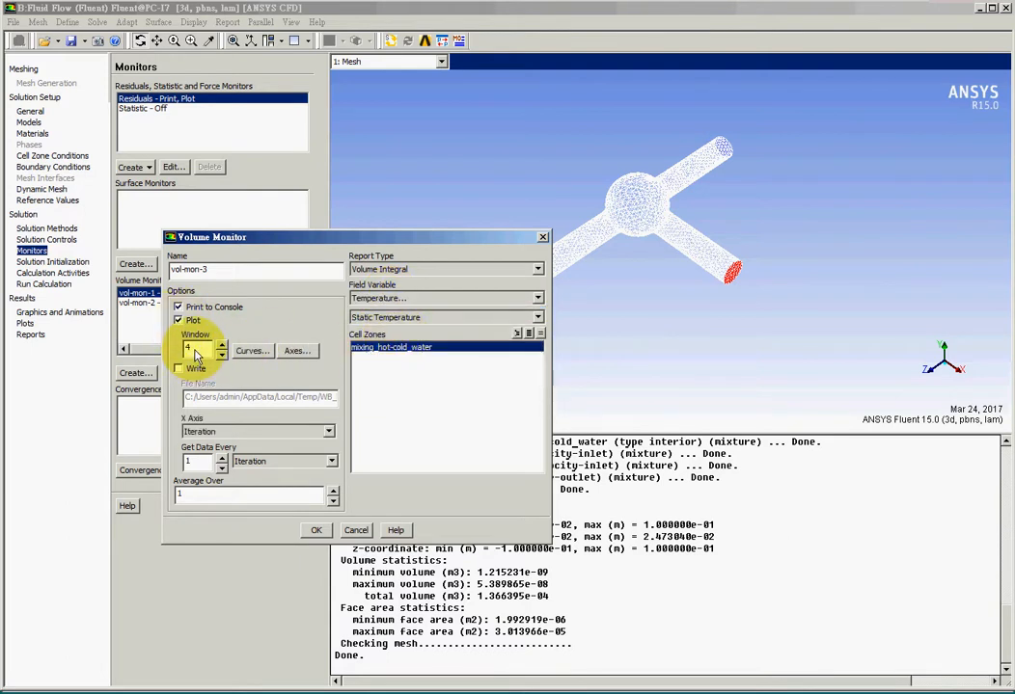
click(317, 530)
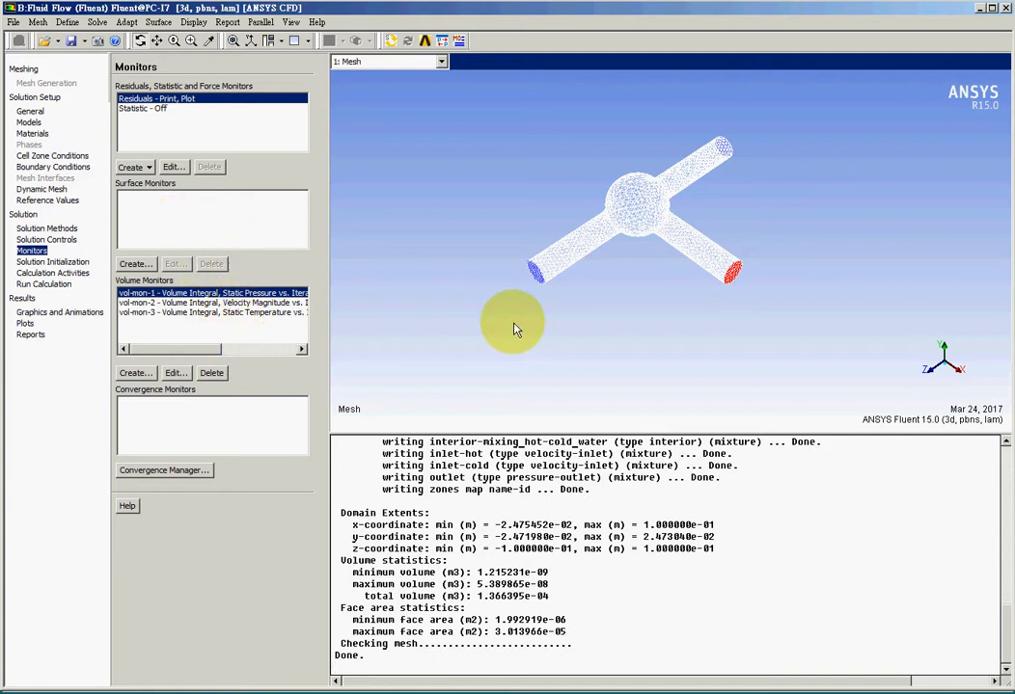
Create a surface monitor with plotting enabled for the static temperature integral on the outlet.
click(135, 266)
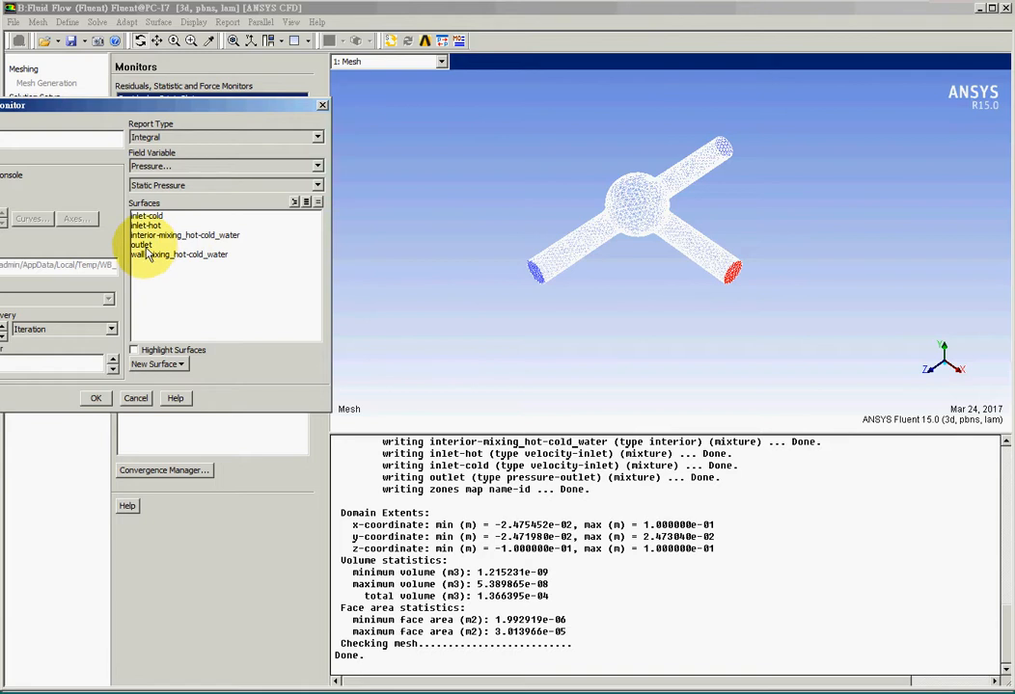
click(141, 245)
drag(193, 104, 314, 155)
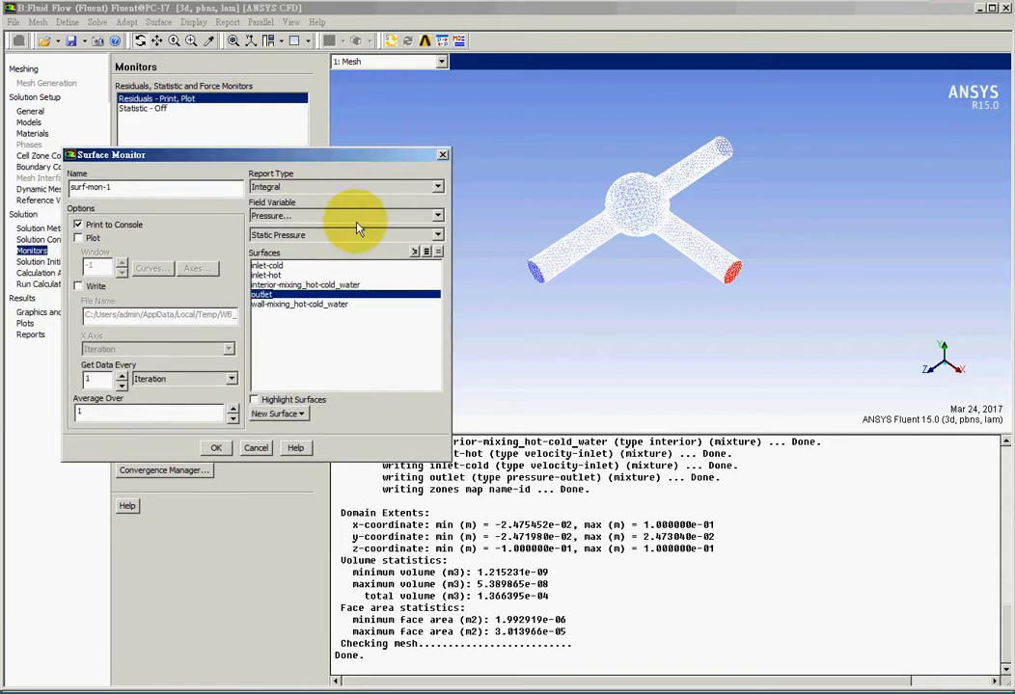
click(342, 222)
click(321, 260)
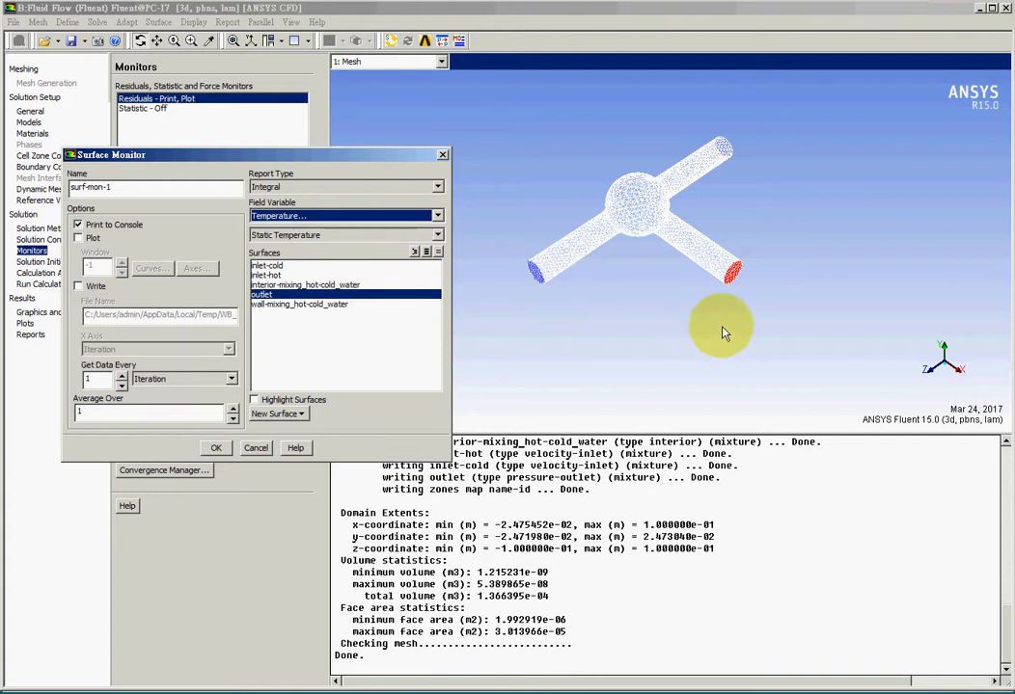
click(79, 239)
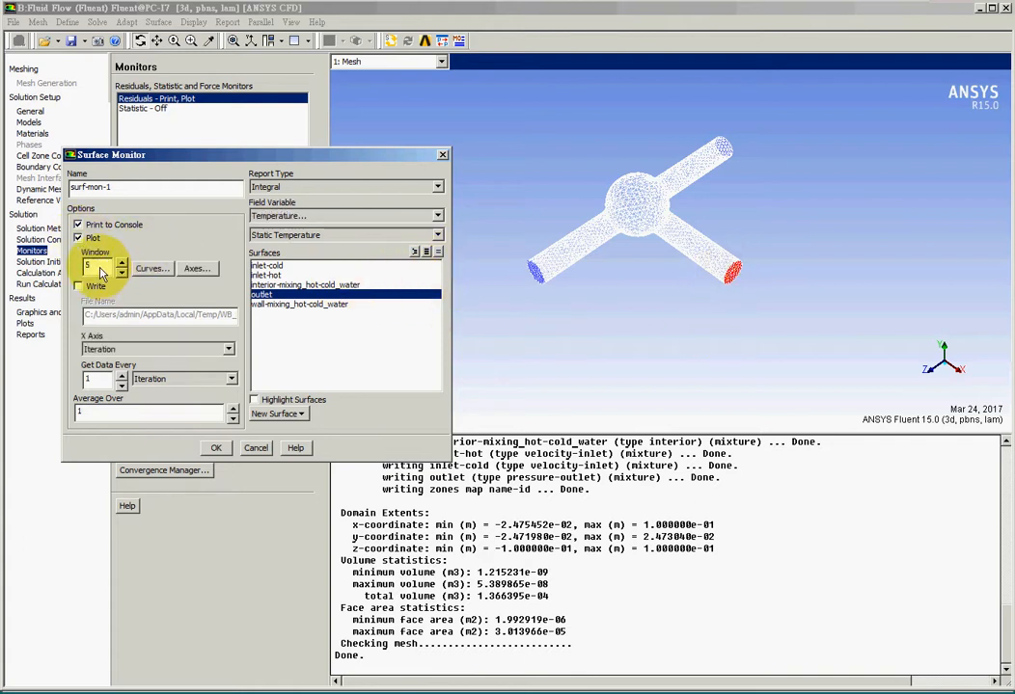
click(217, 448)
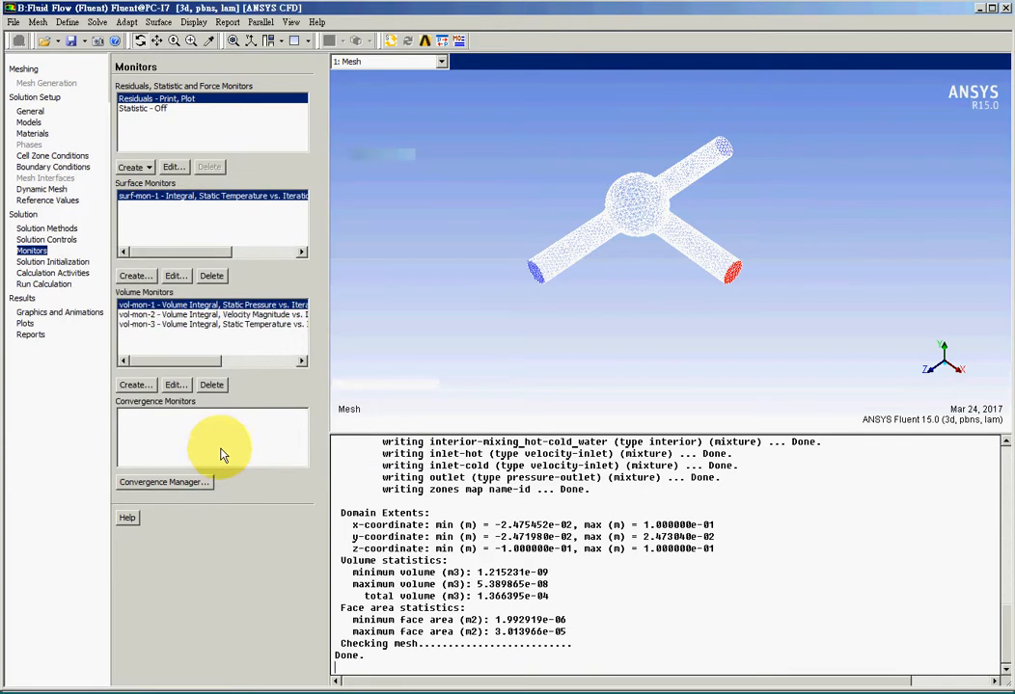
Initialize the solution using hybrid initialization.
click(69, 262)
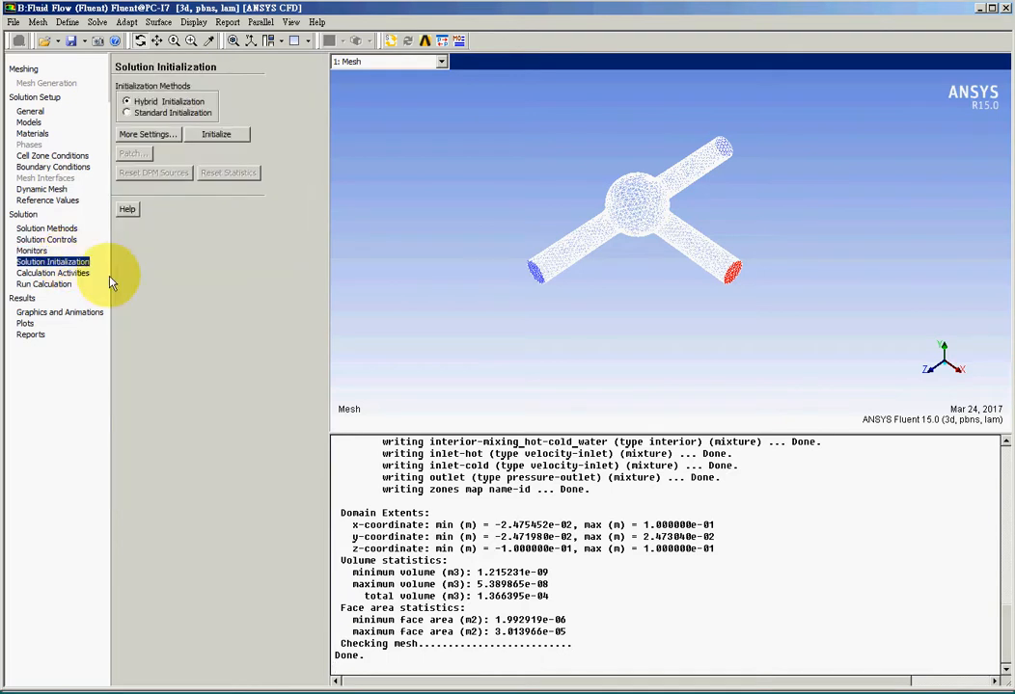
click(219, 135)
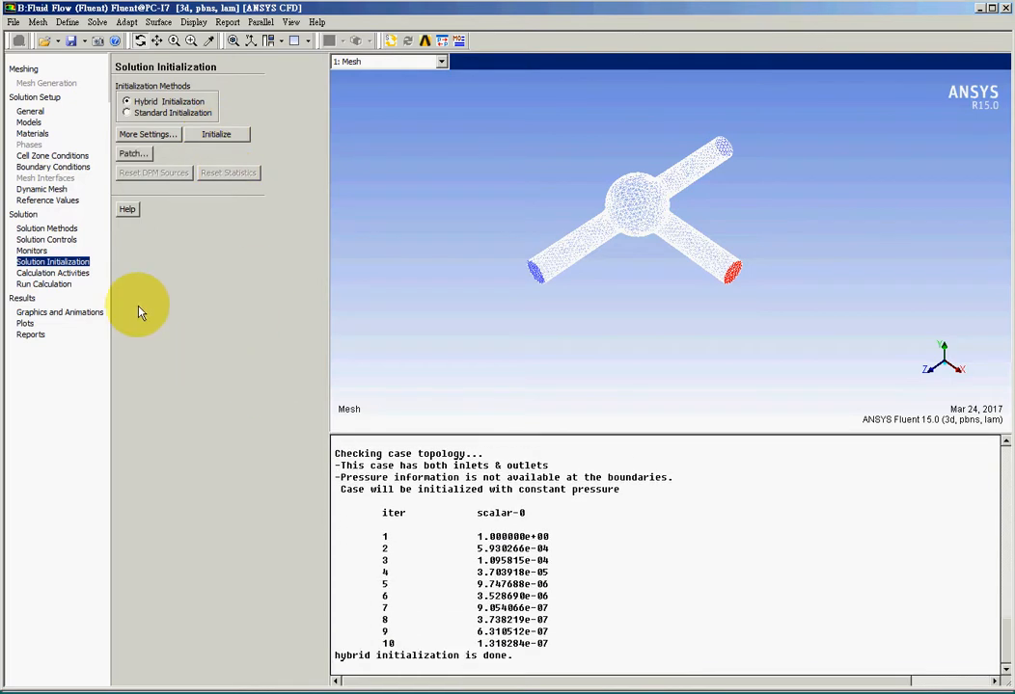
Set the autosave interval to every 1 iteration.
click(52, 272)
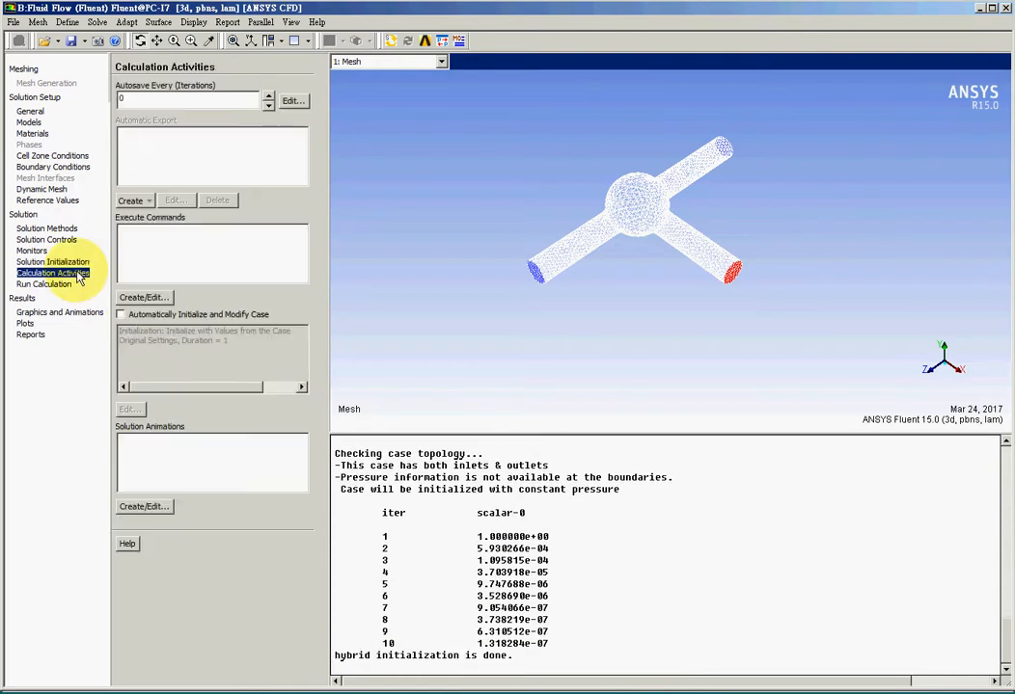
double_click(128, 99)
text(1)
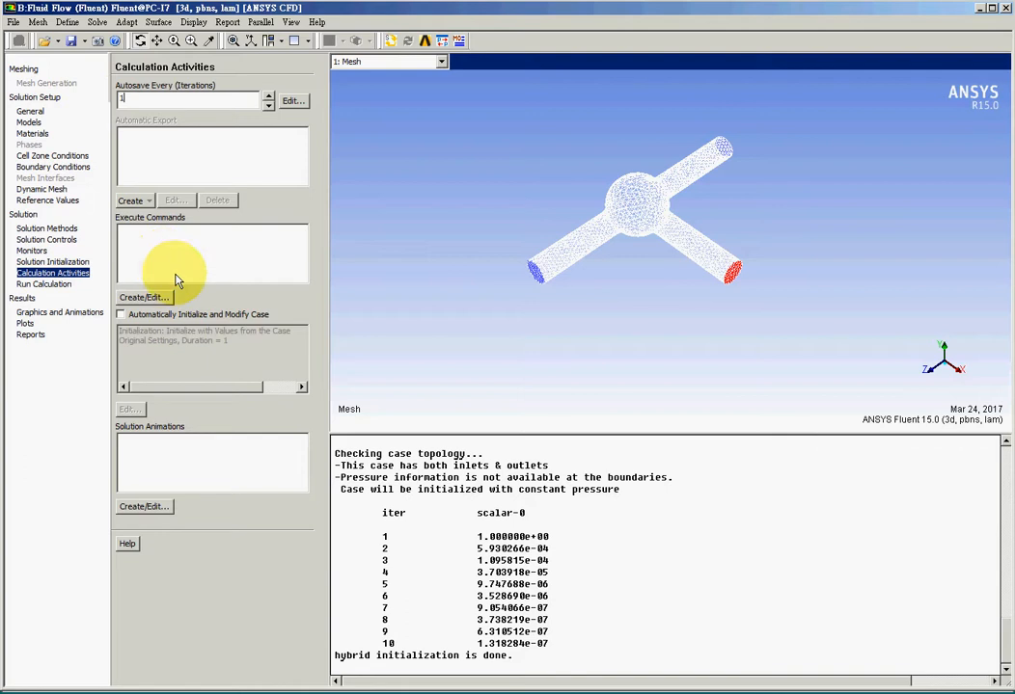
Run the calculation for 100 iterations and dismiss the completion notice.
click(43, 284)
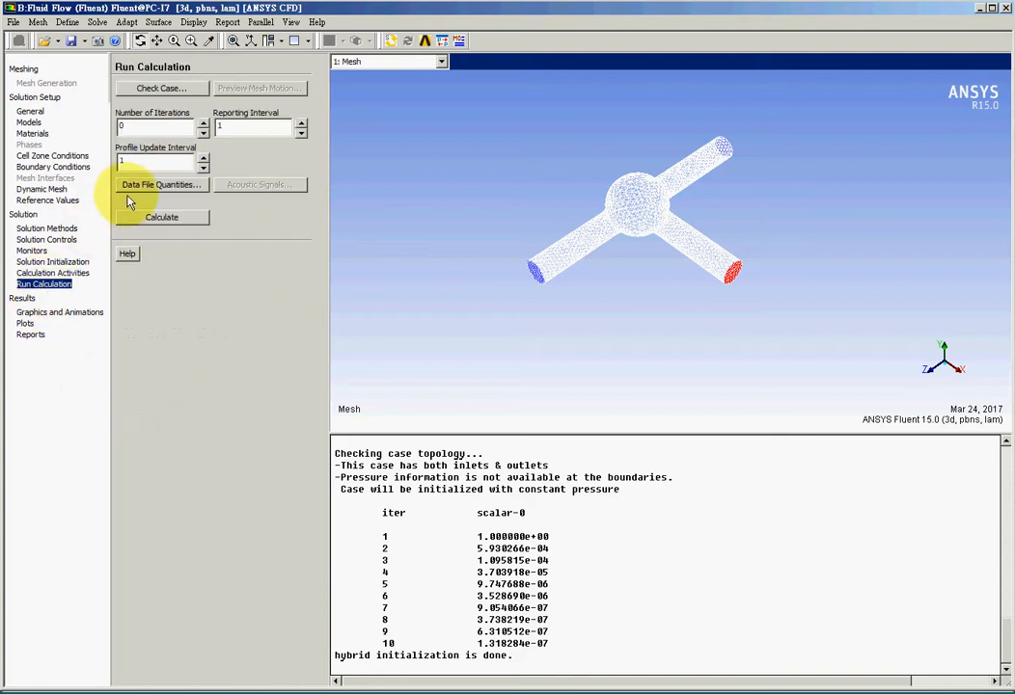
text(100)
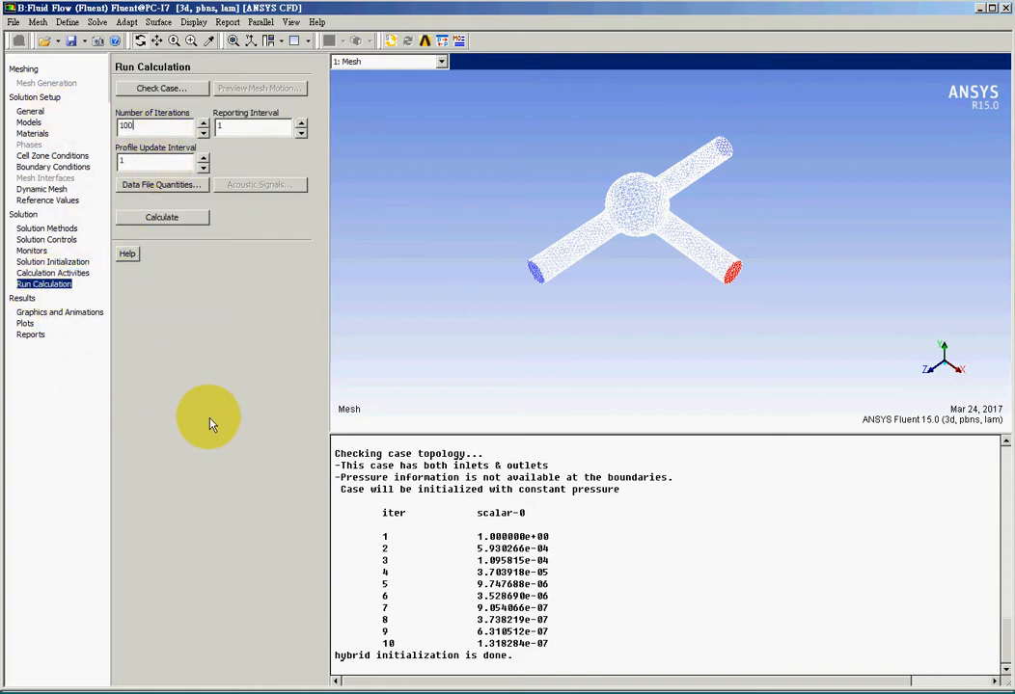
click(160, 217)
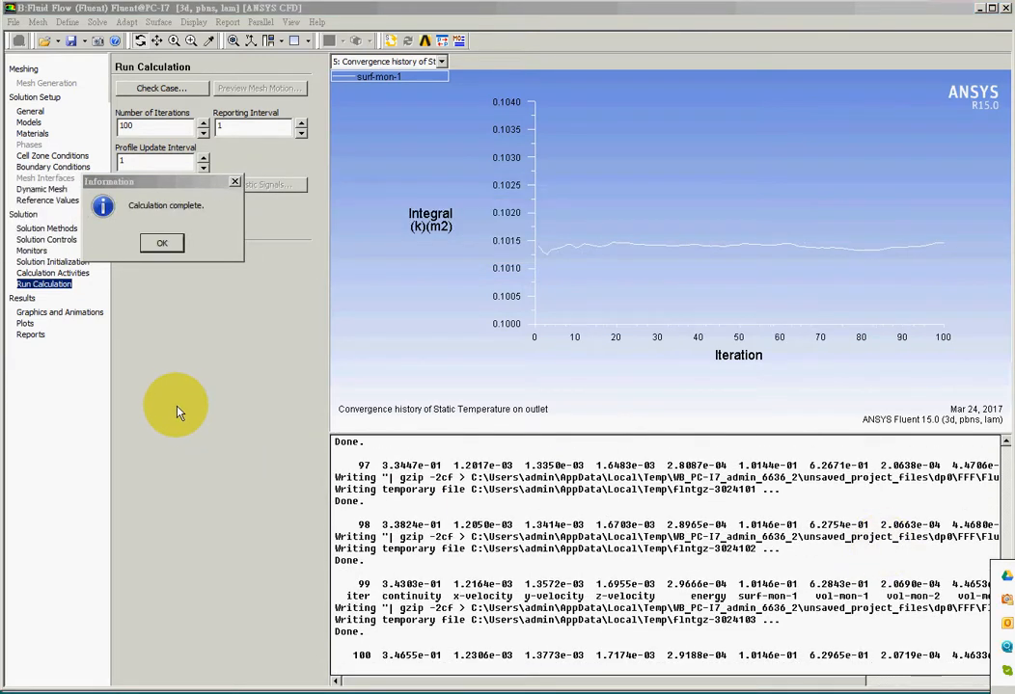
click(172, 253)
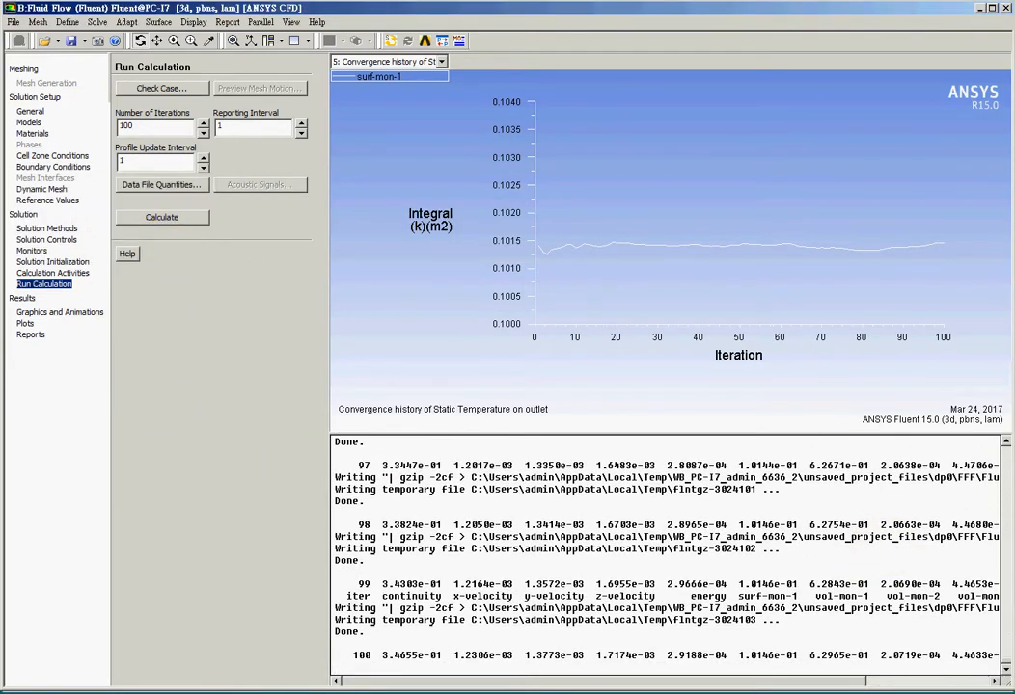
Close Fluent and return to the Workbench project.
click(1007, 10)
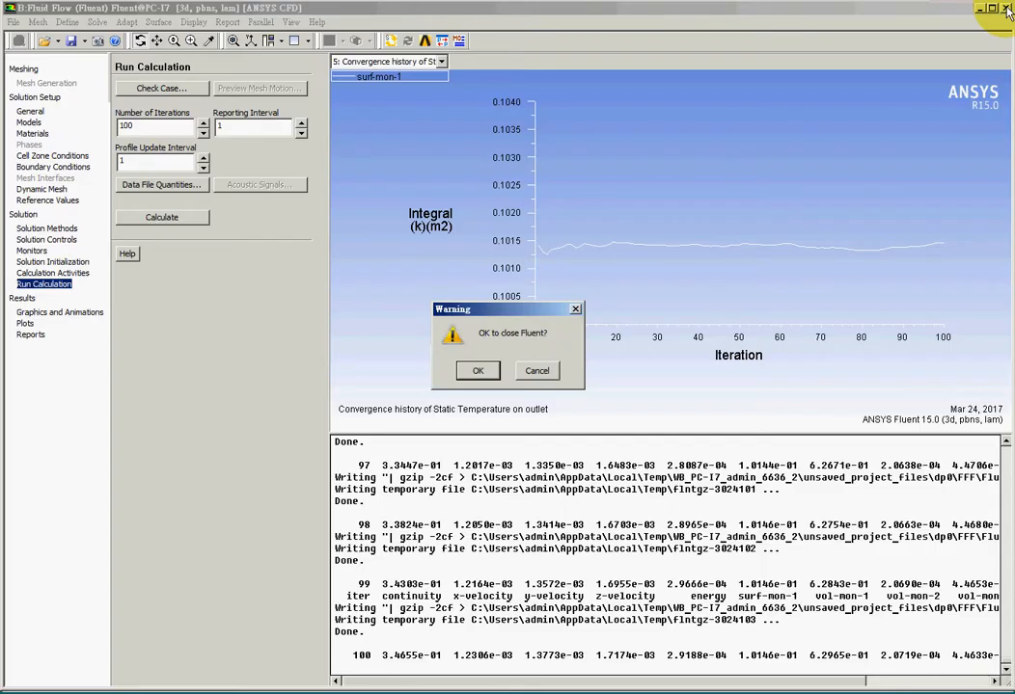
click(542, 369)
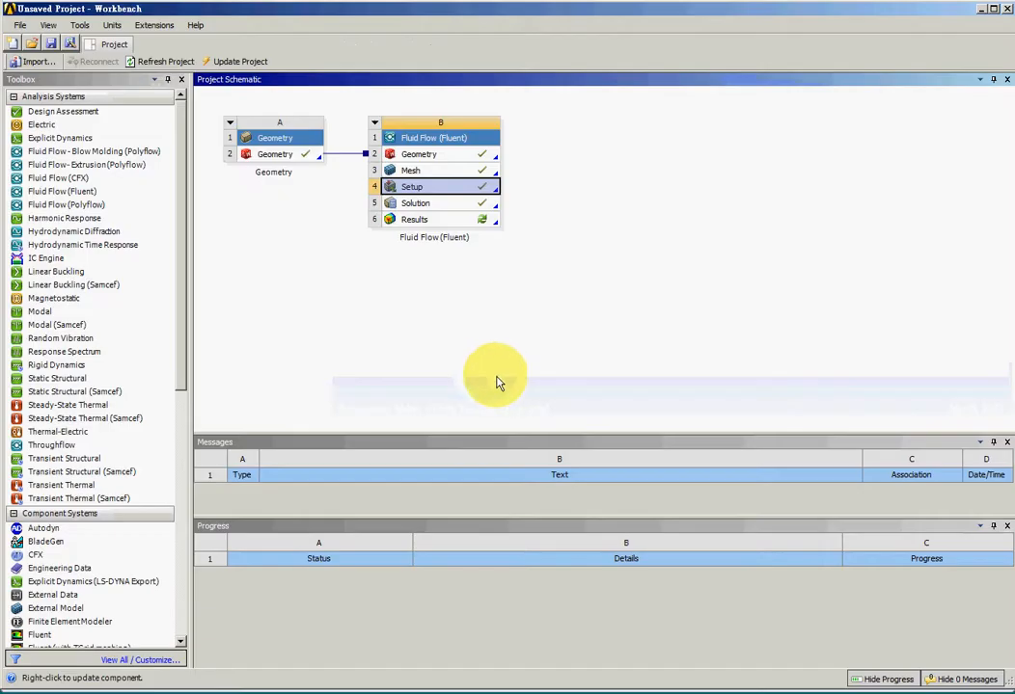
Switch to CFD-Post by editing the Fluid Flow system's Results cell.
click(476, 220)
right_click(476, 220)
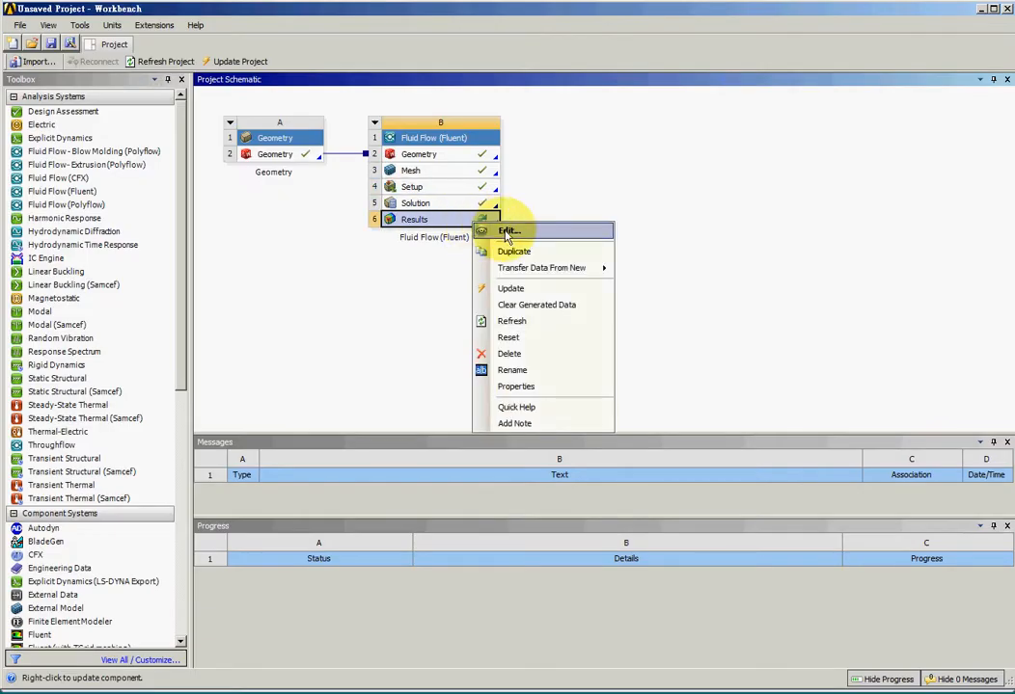
click(507, 232)
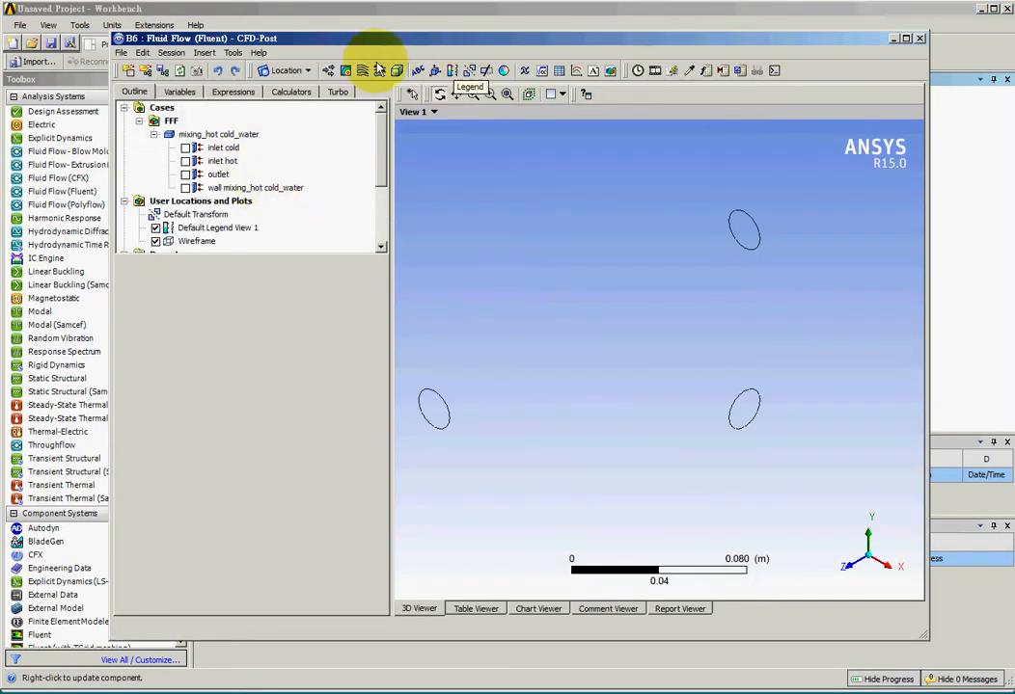
Insert Contour 1 showing Temperature on the inlet hot location.
click(346, 75)
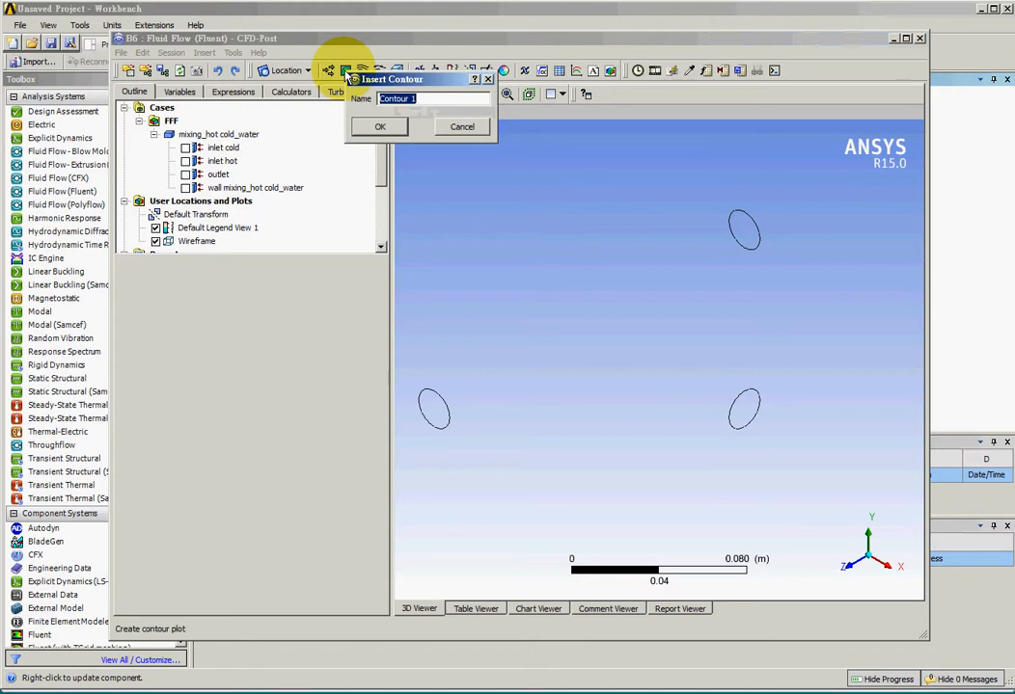
click(386, 126)
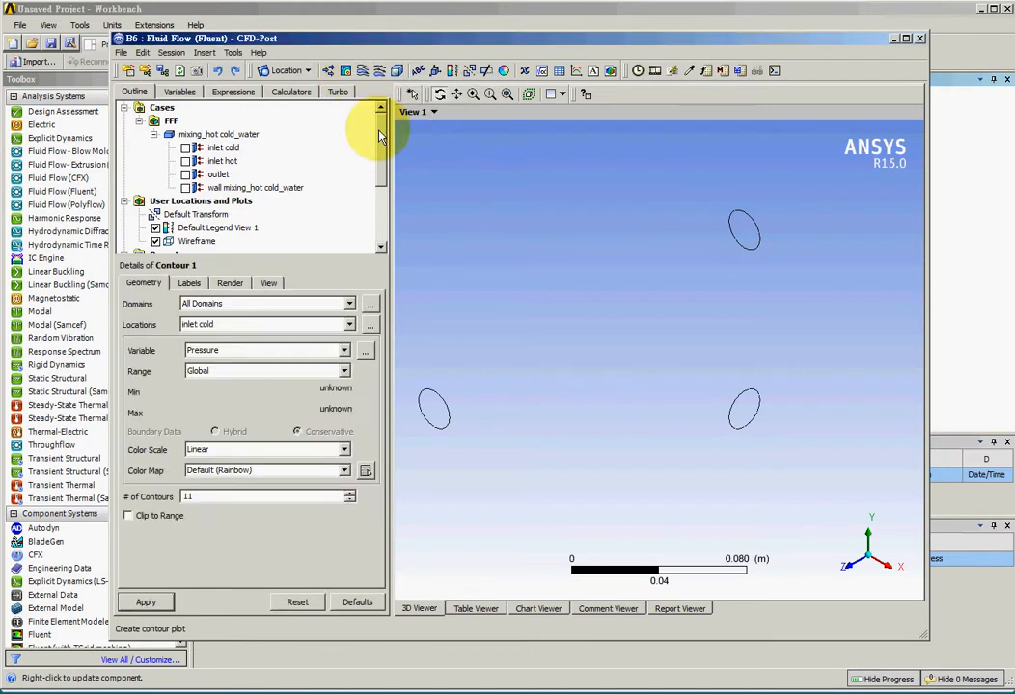
click(238, 324)
click(235, 349)
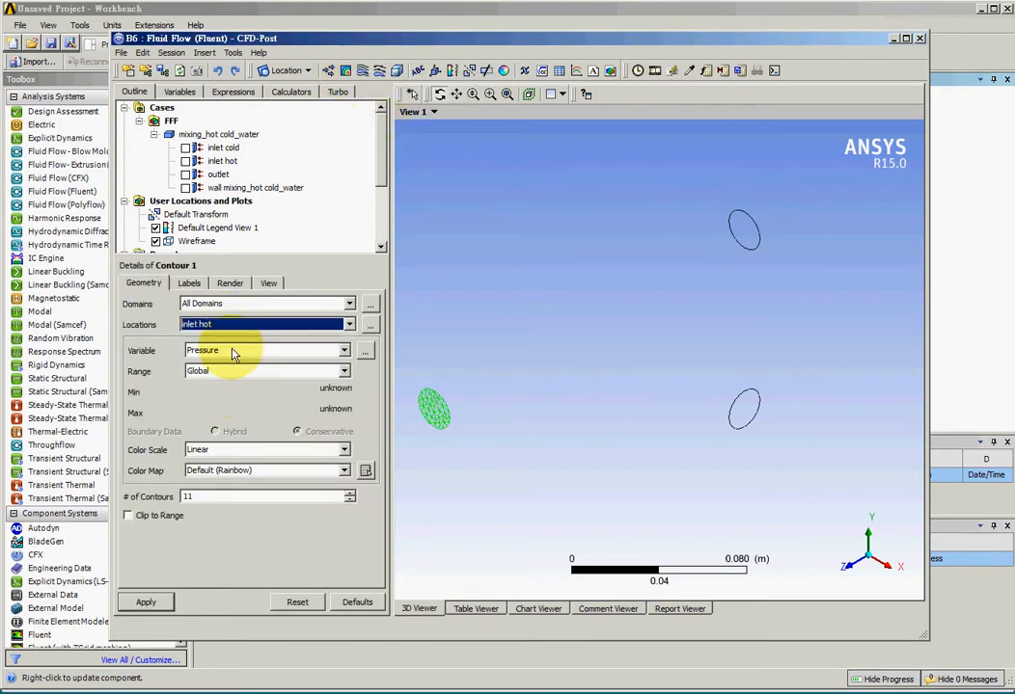
click(232, 355)
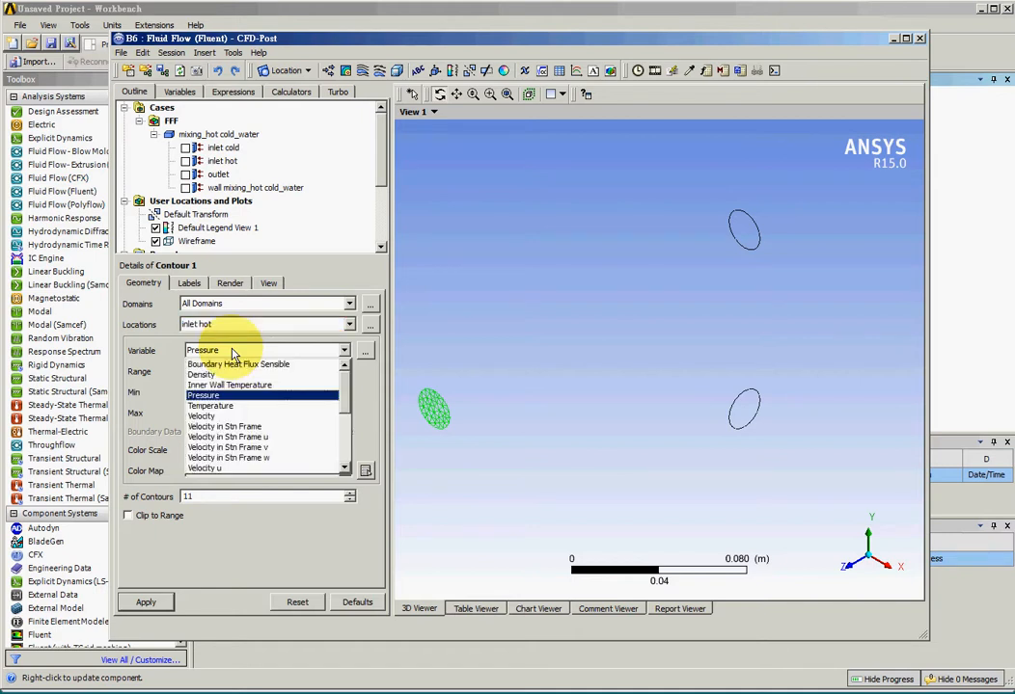
click(232, 412)
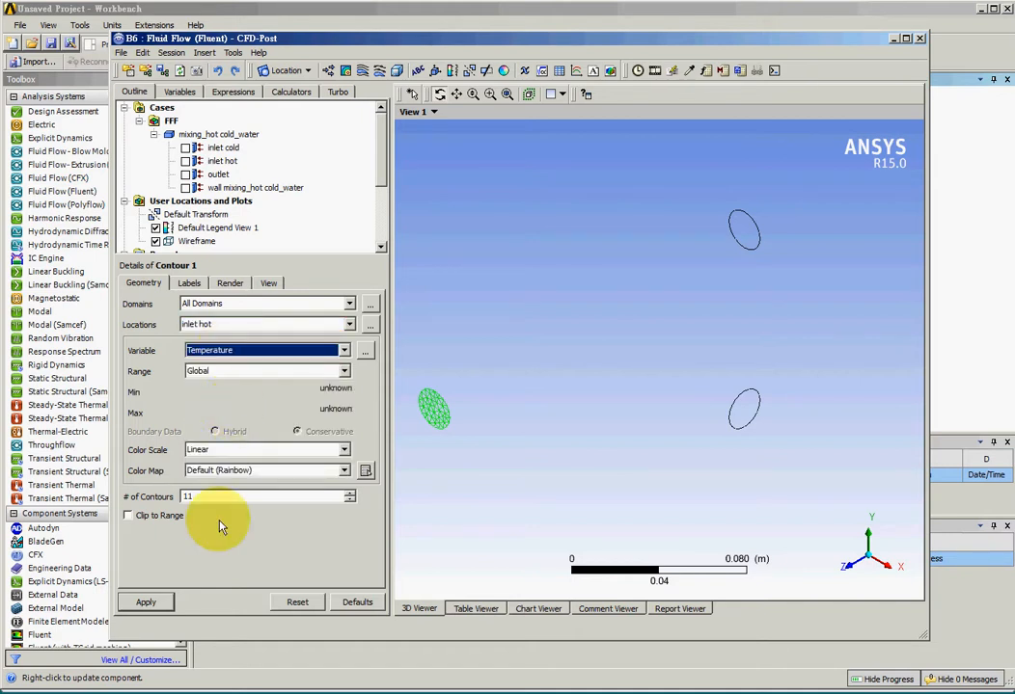
click(149, 603)
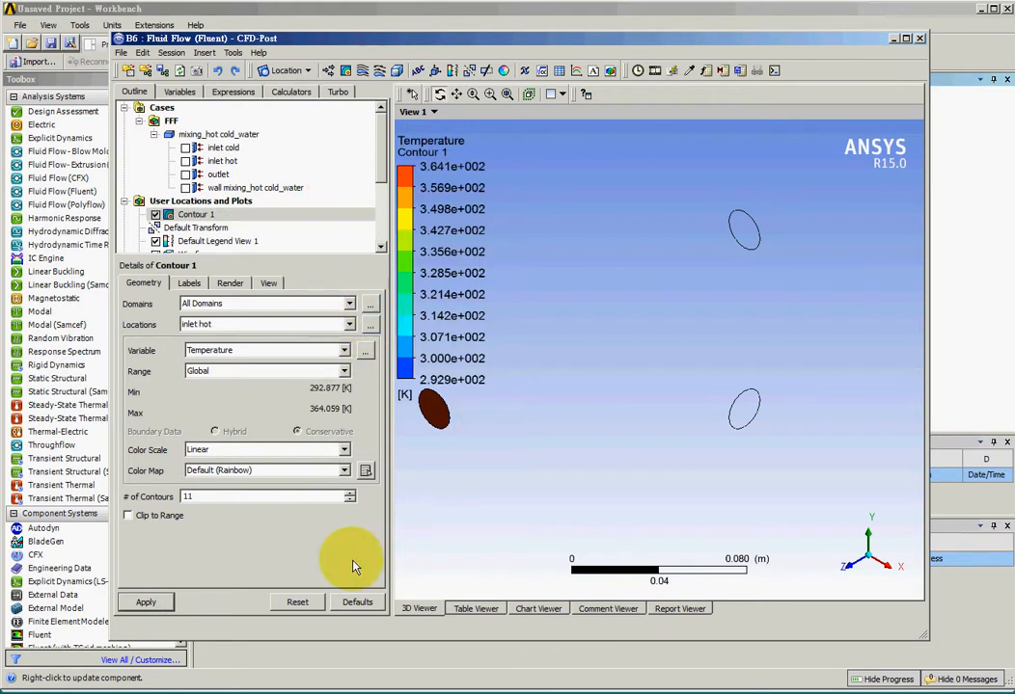
Insert Contour 2 showing Temperature on the inlet cold location.
click(344, 71)
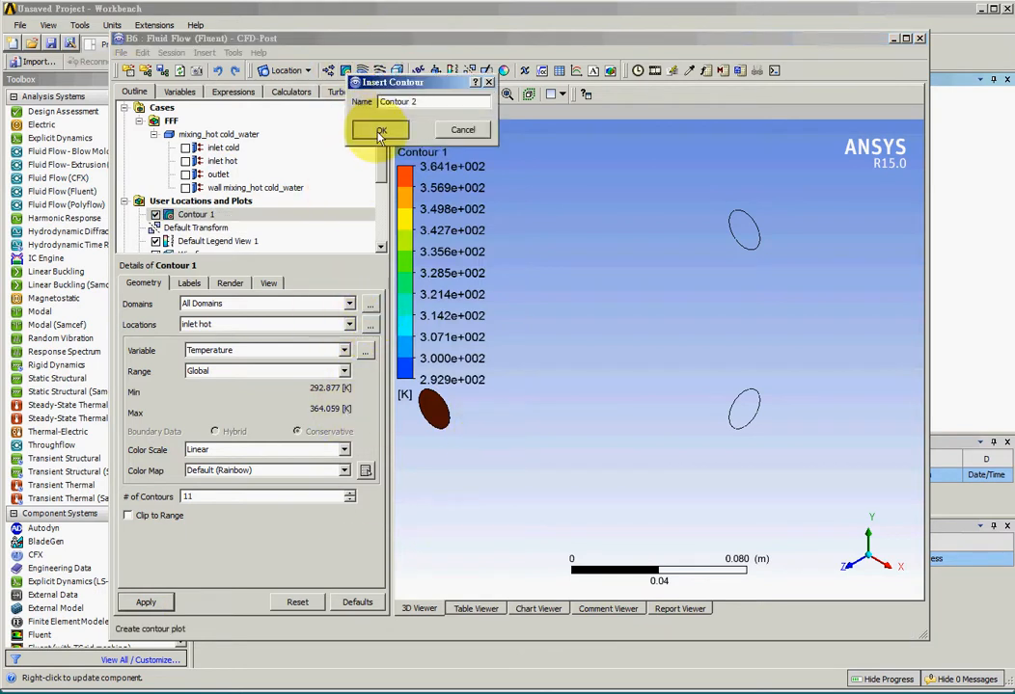
click(380, 131)
click(243, 325)
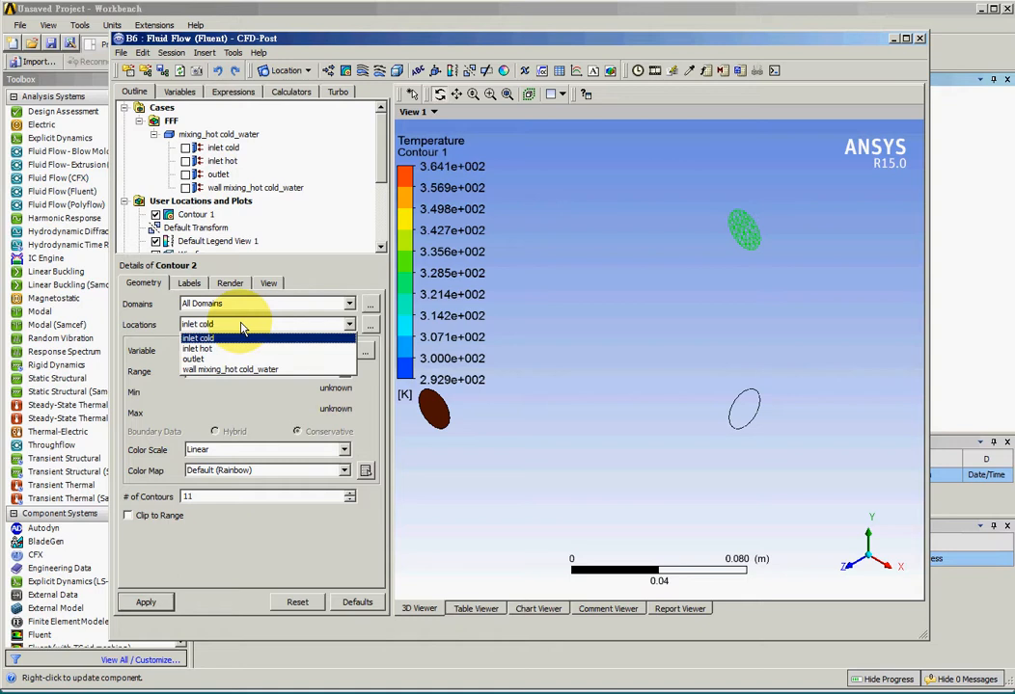
click(242, 338)
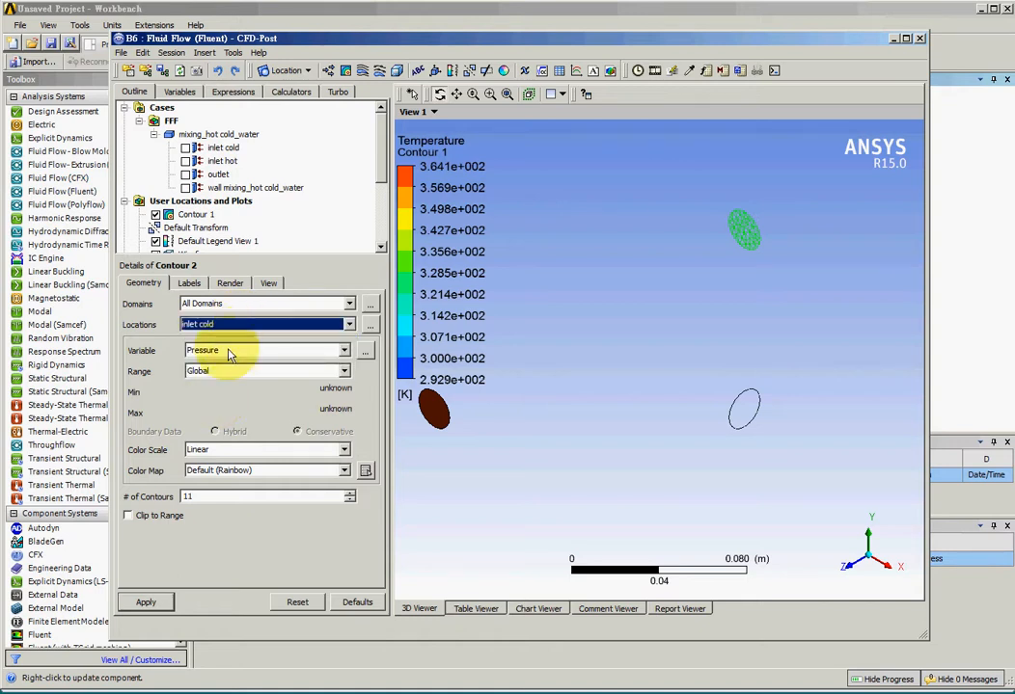
click(230, 354)
click(241, 410)
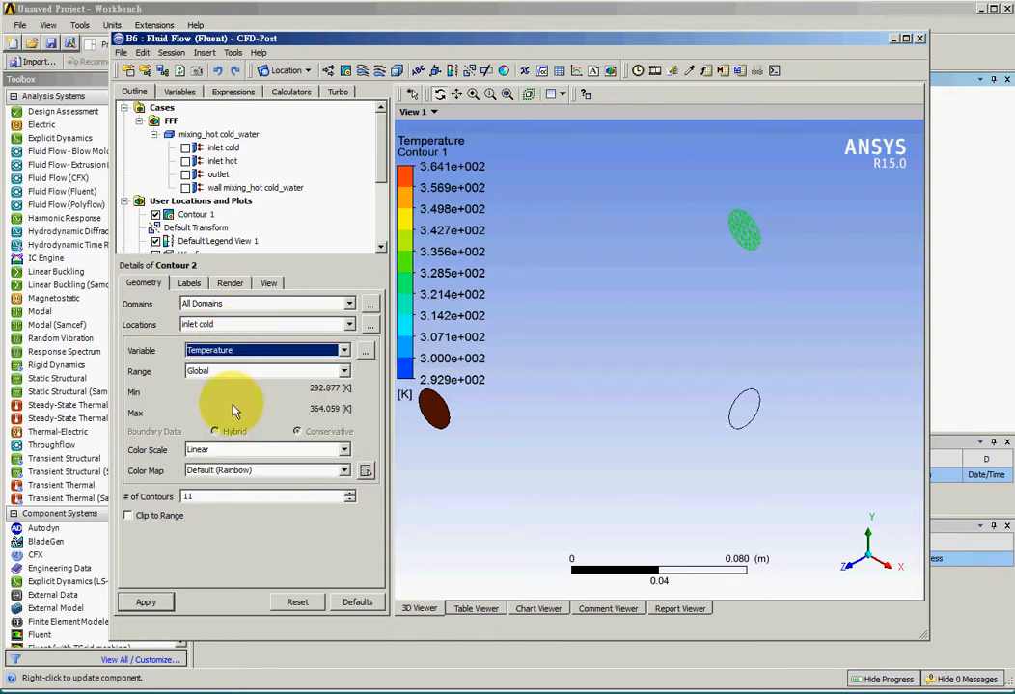
click(164, 602)
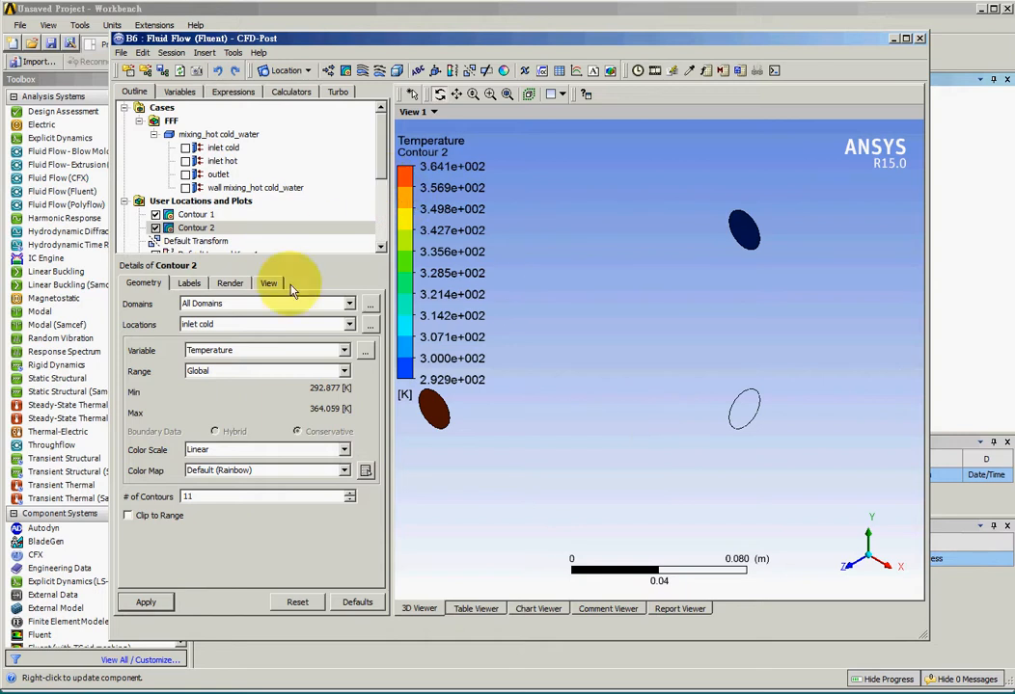
Insert Contour 3 showing Temperature on the outlet location.
click(346, 71)
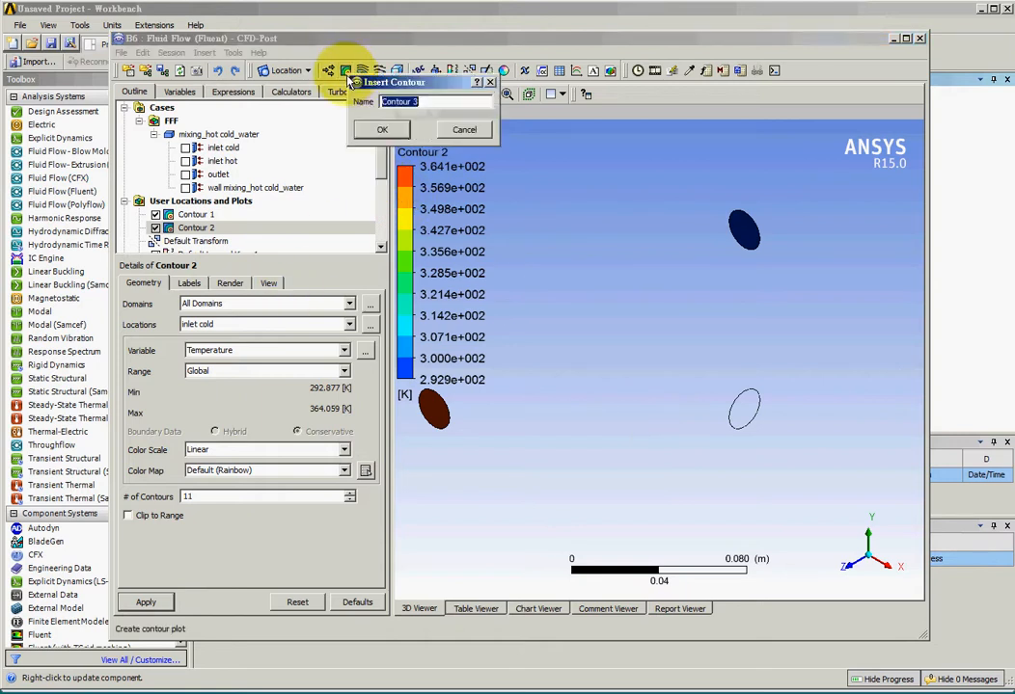
click(383, 133)
click(266, 324)
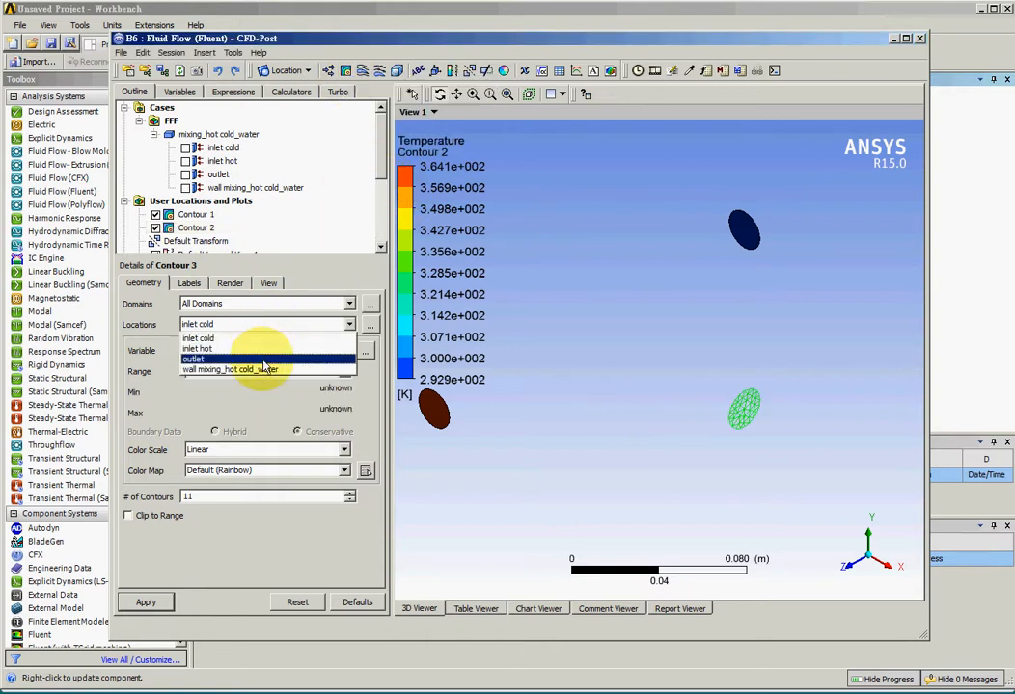
click(262, 360)
click(256, 351)
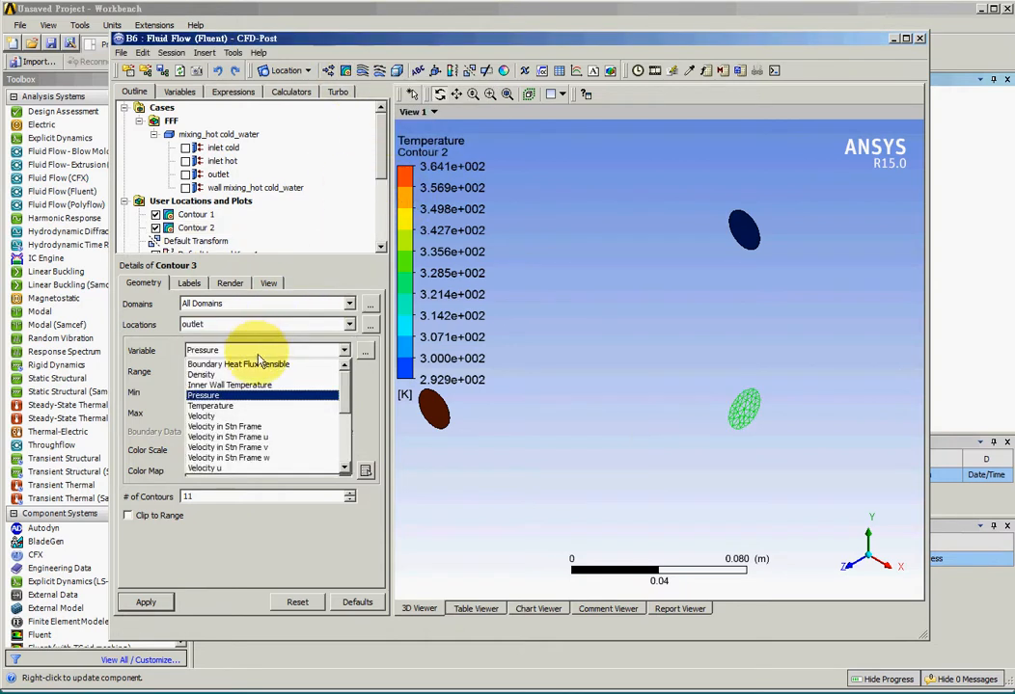
click(251, 406)
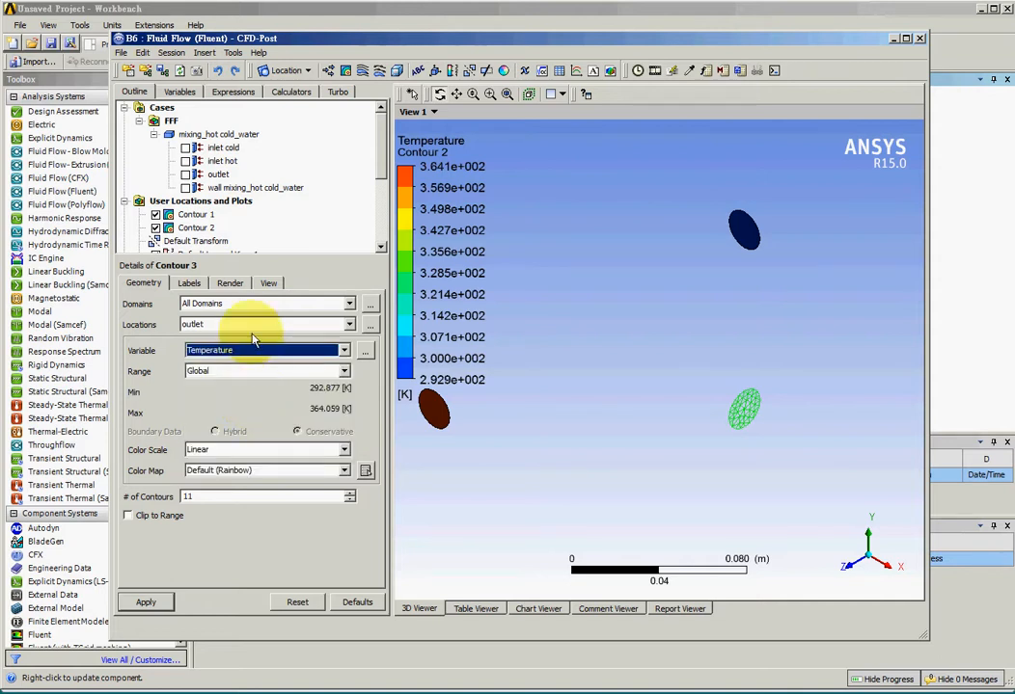
click(160, 602)
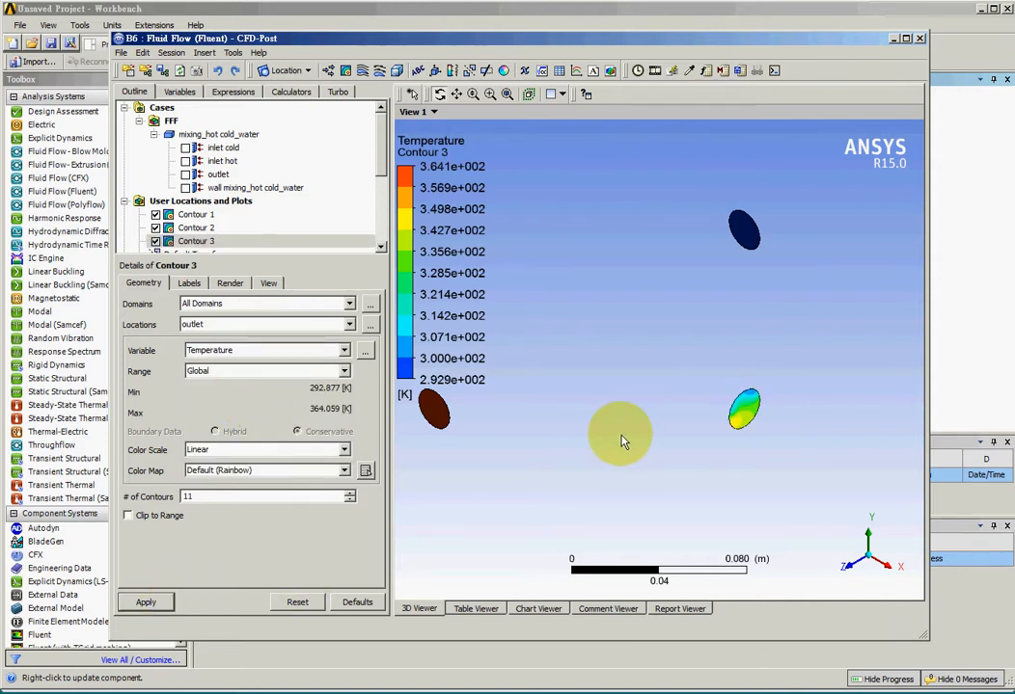
Insert Contour 4 showing Temperature on the wall mixing_hot cold_water location.
drag(621, 437, 654, 430)
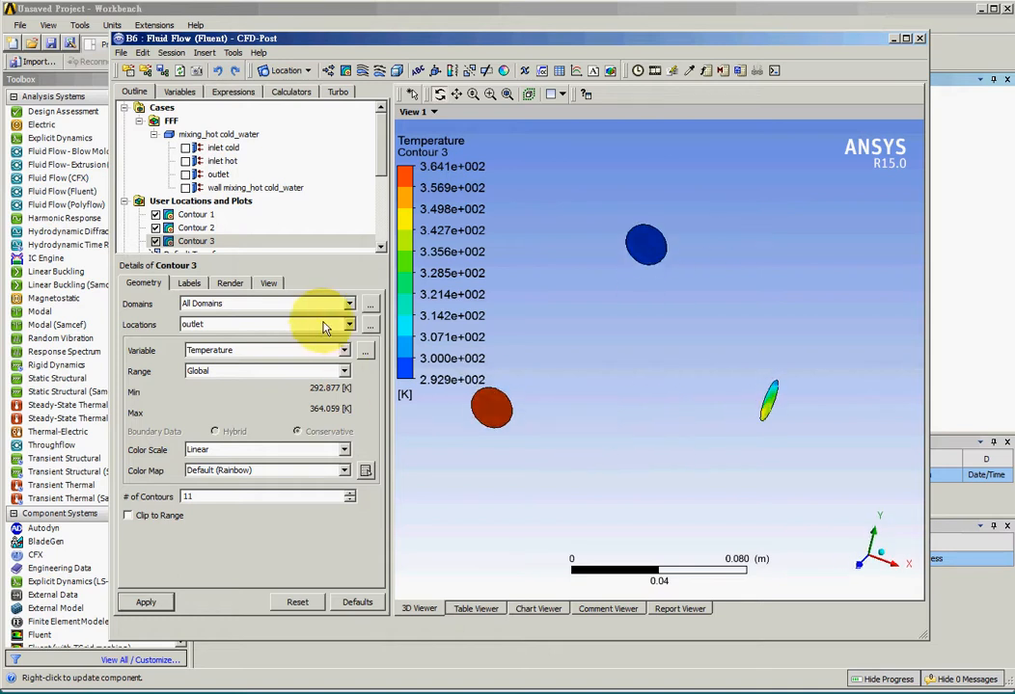
click(346, 70)
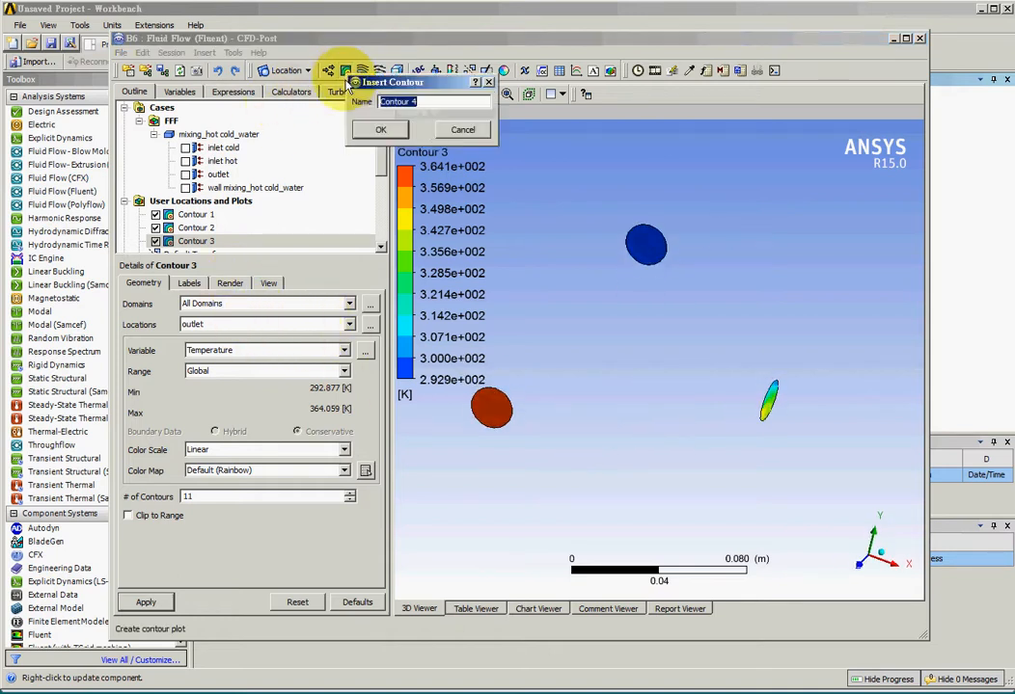
click(381, 130)
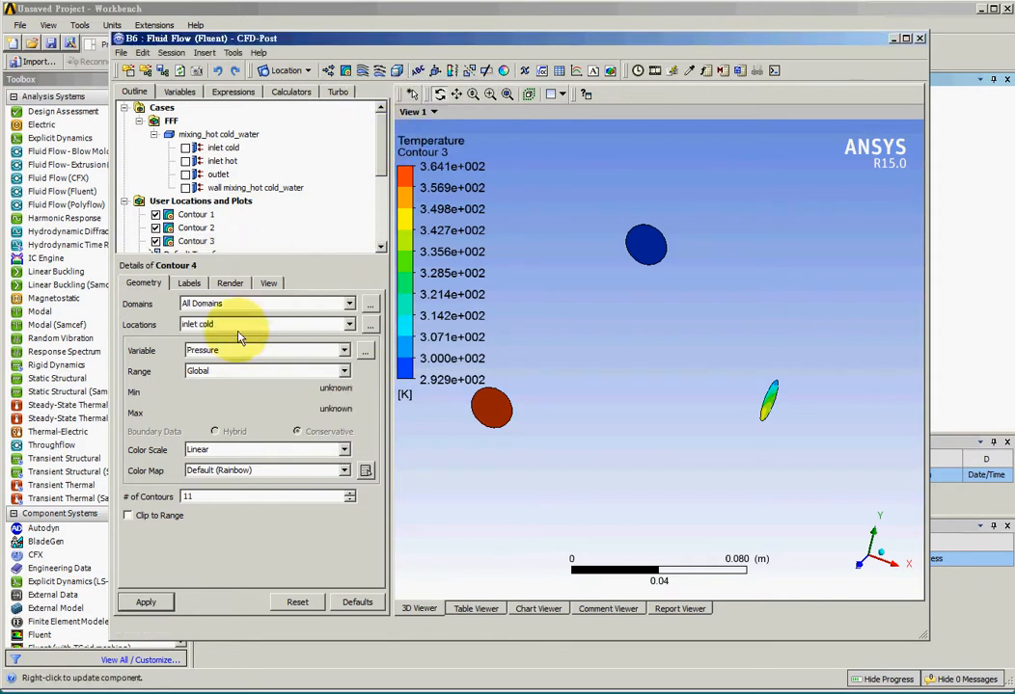
click(255, 325)
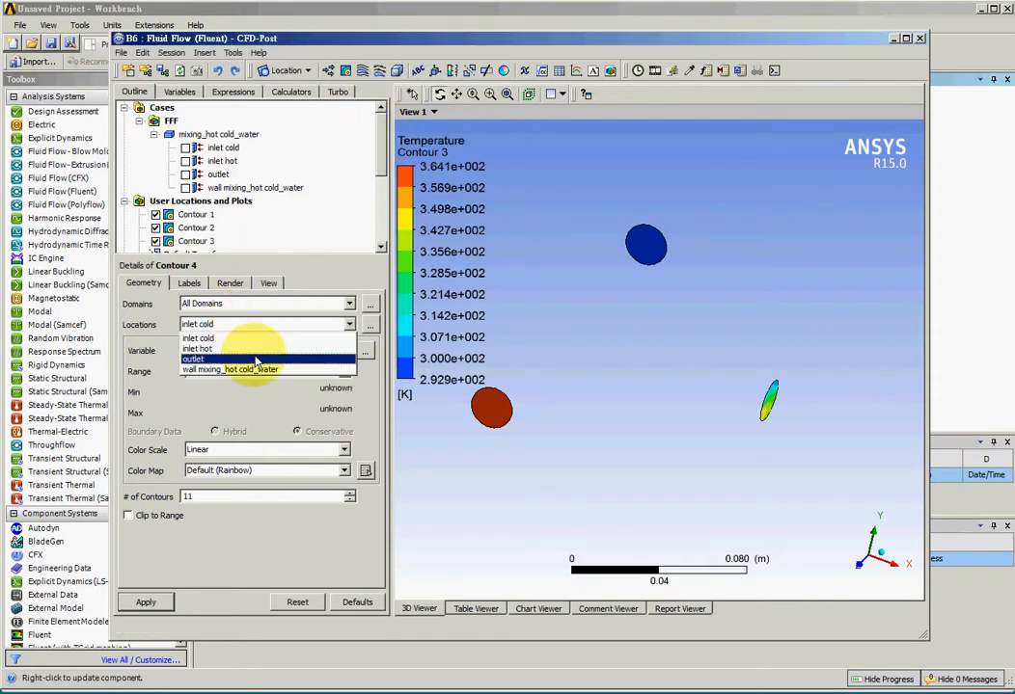
click(246, 369)
click(246, 351)
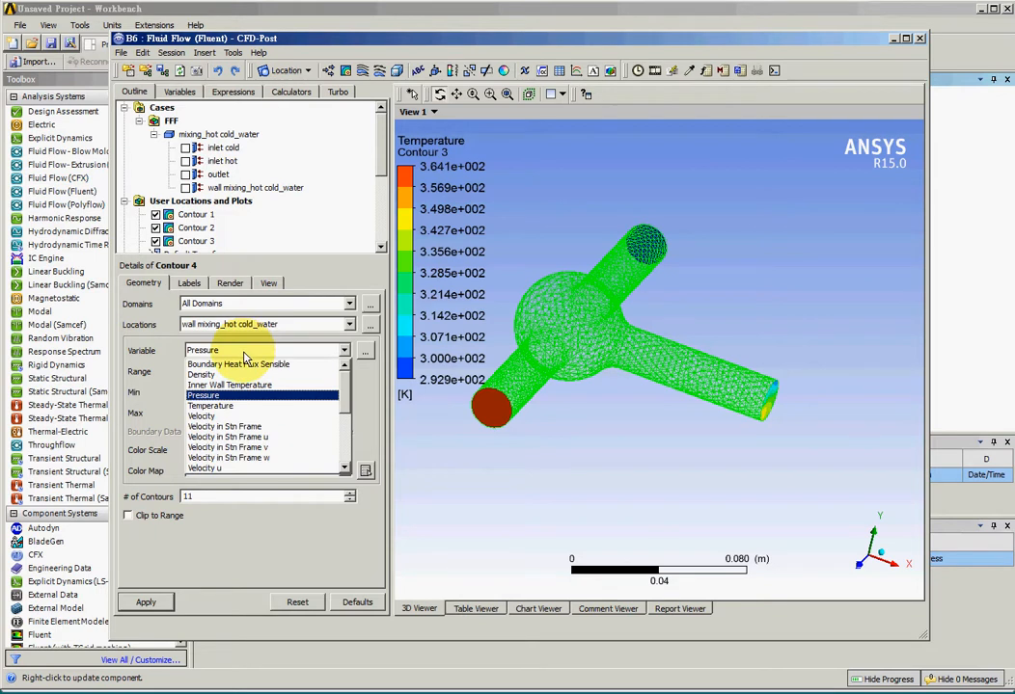
click(213, 405)
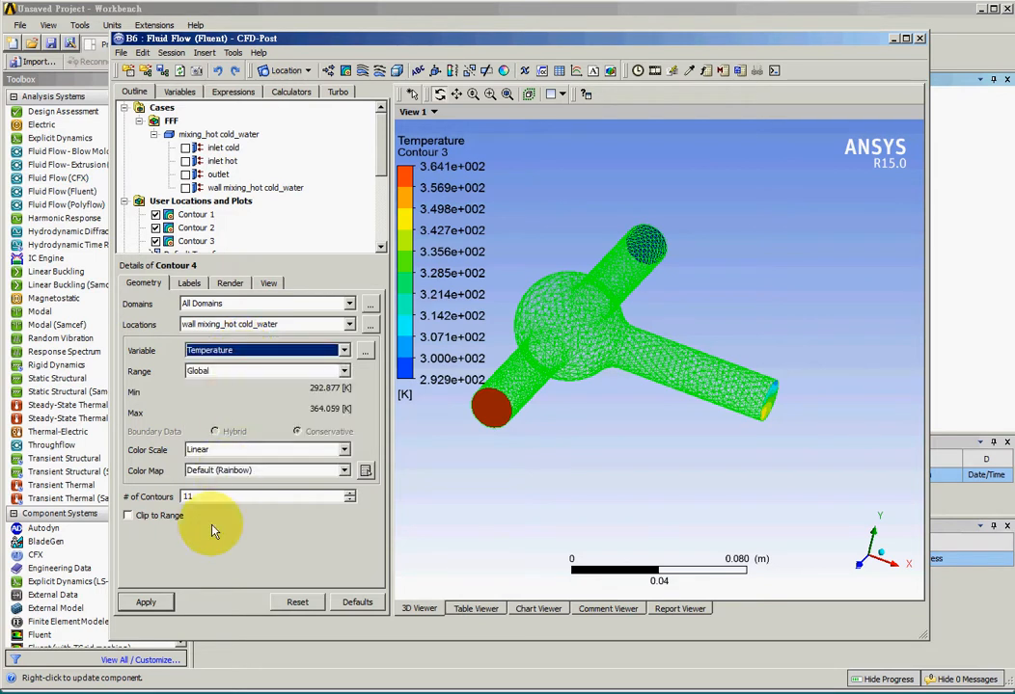
click(165, 599)
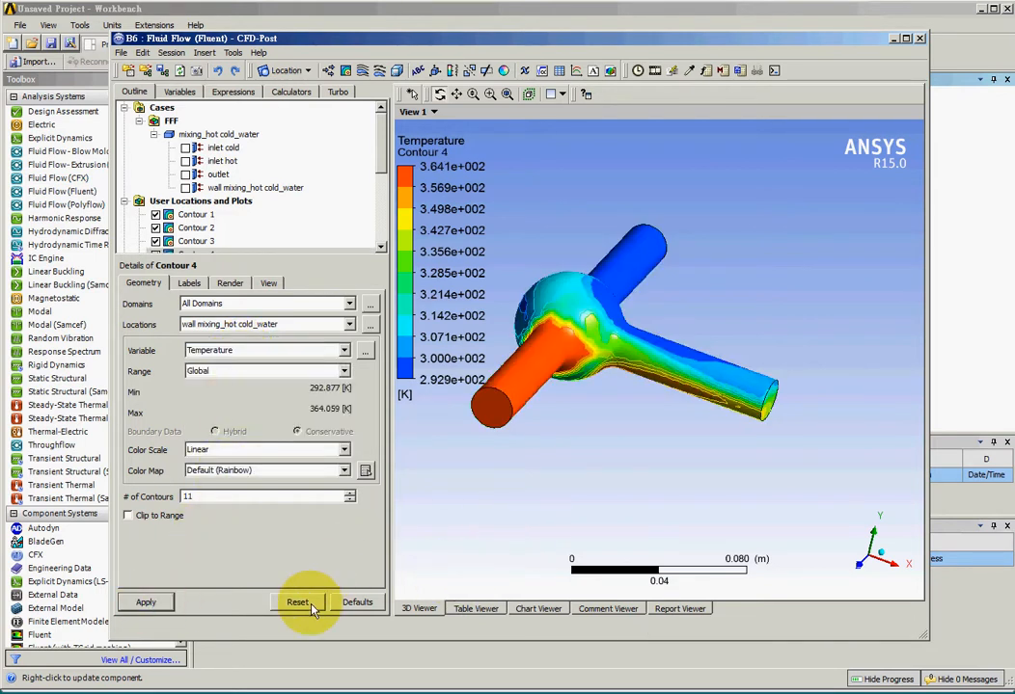
Hide Contours 1, 2, 3 and 4 in the viewer.
drag(579, 590, 592, 496)
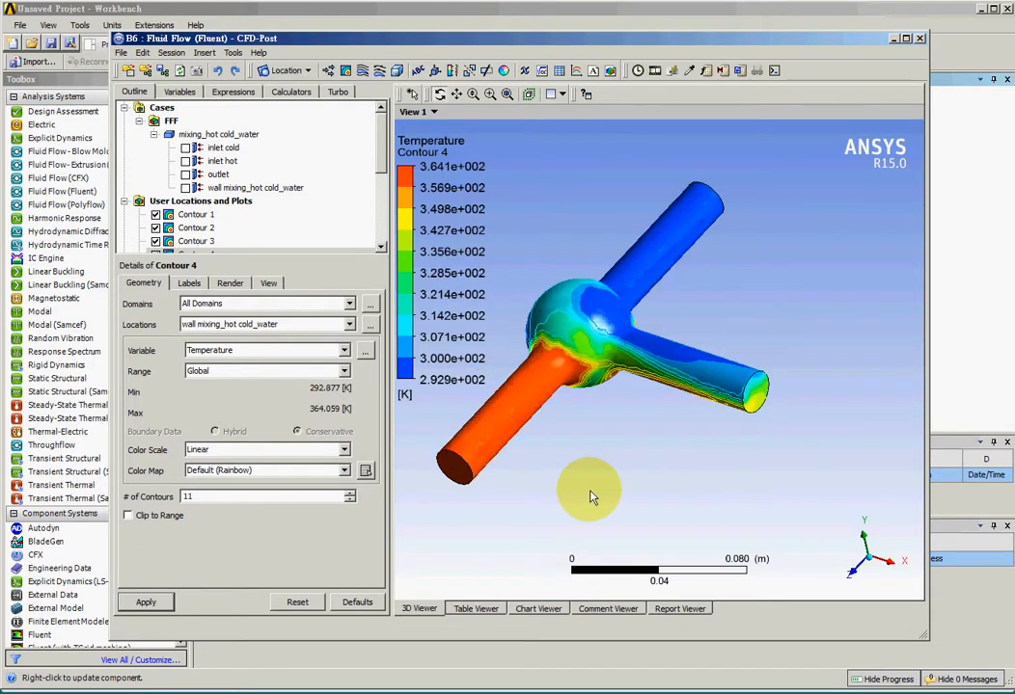
drag(376, 172, 357, 191)
click(155, 147)
click(157, 162)
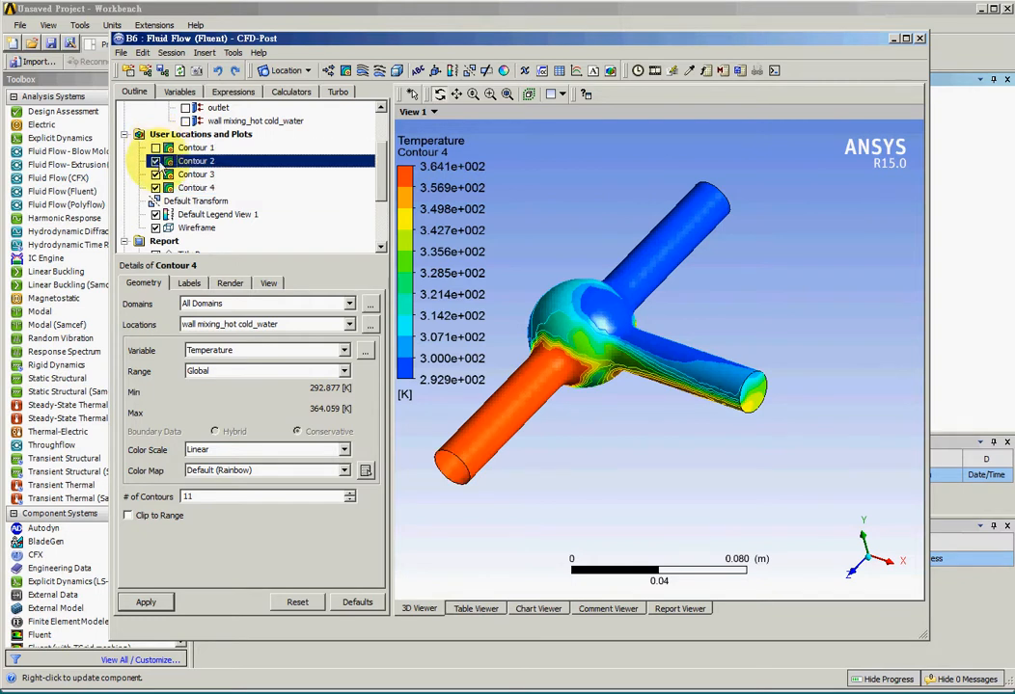
click(155, 174)
click(155, 187)
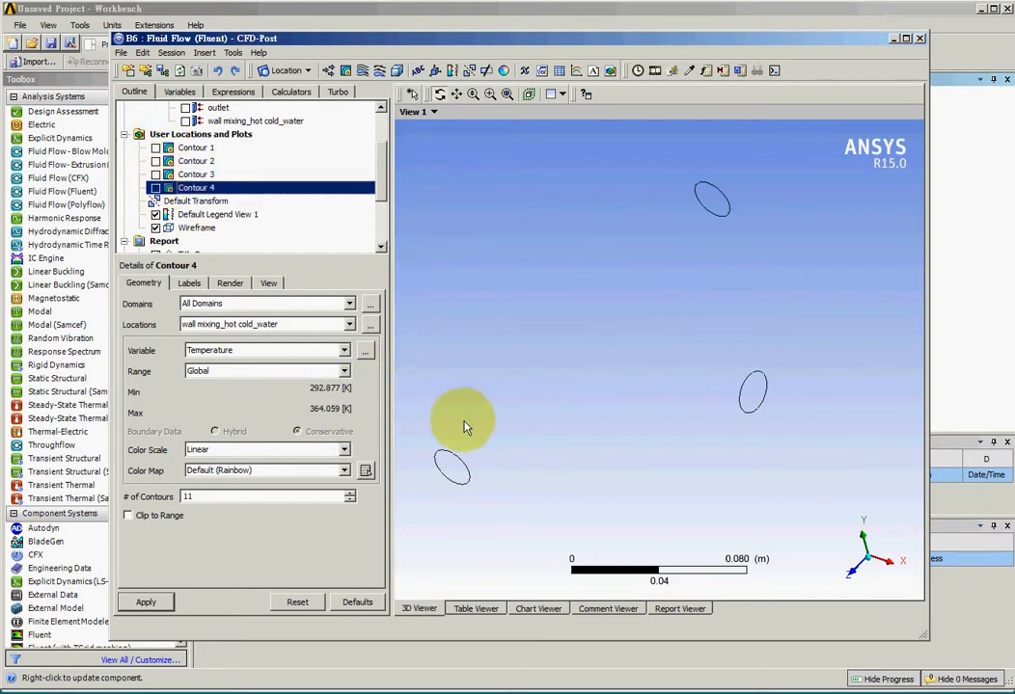
Insert Streamline 1 starting from outlet with 40 points and Forward and Backward direction.
click(362, 74)
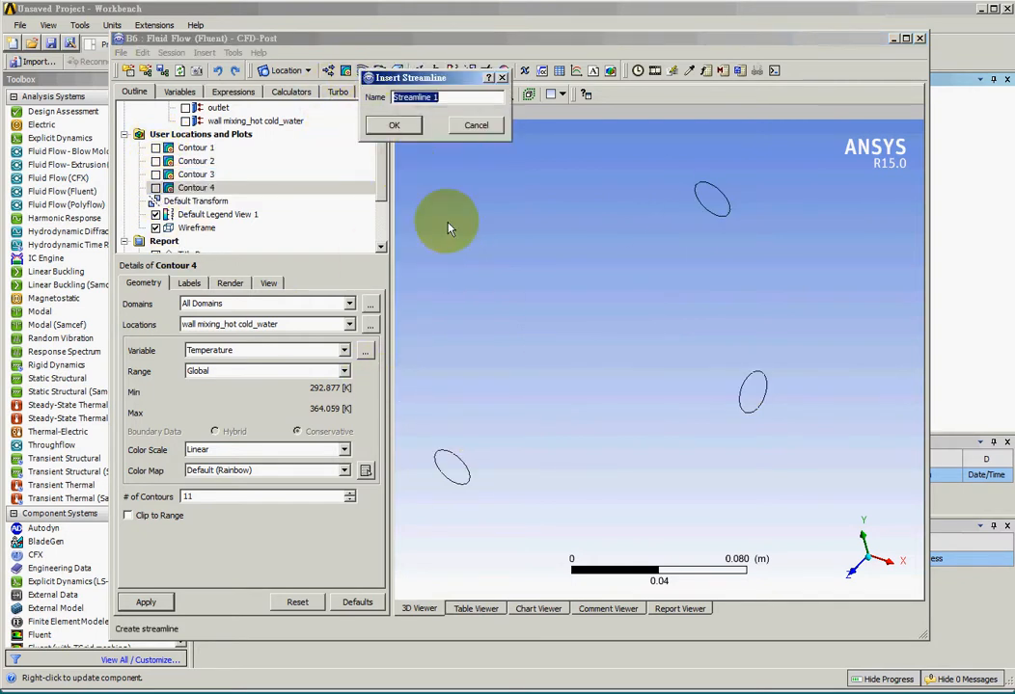
click(398, 127)
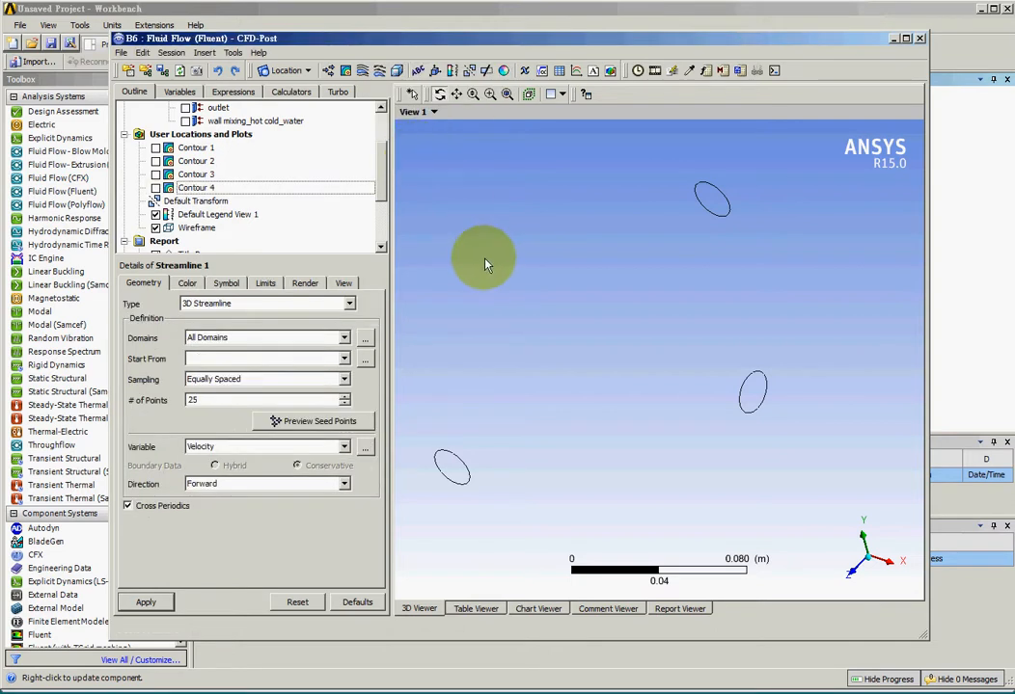
click(273, 359)
click(267, 399)
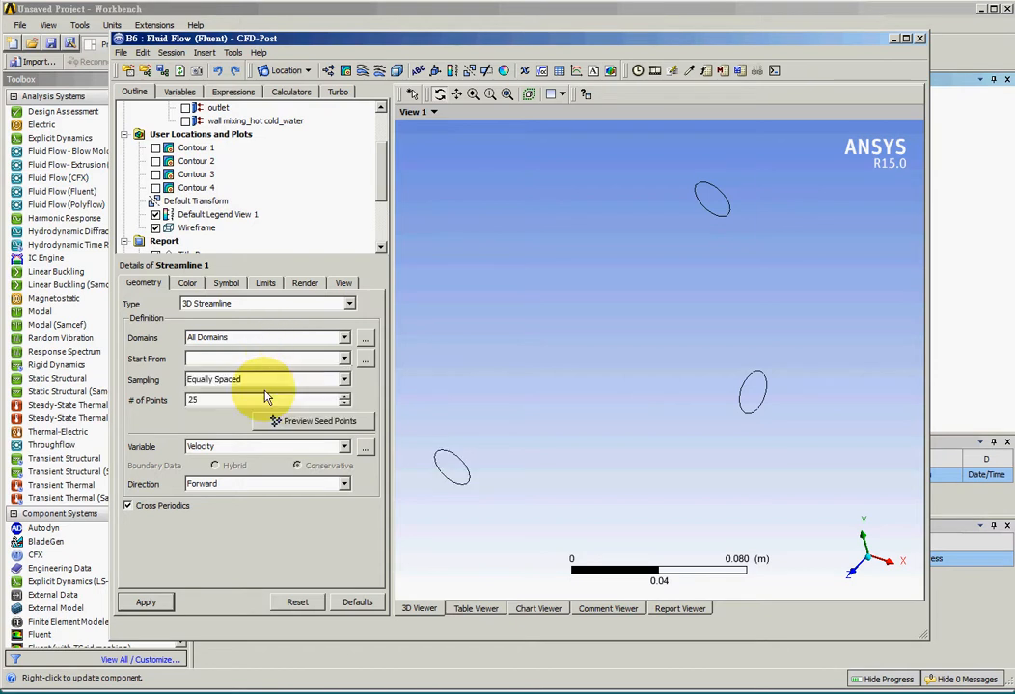
click(273, 483)
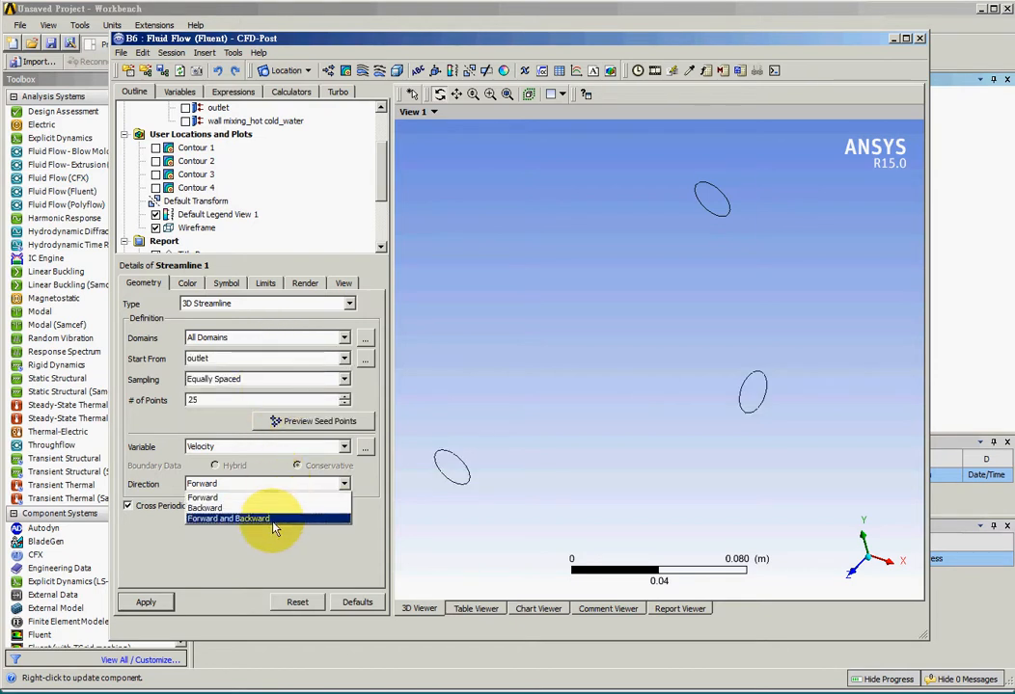
click(270, 519)
drag(235, 401, 157, 405)
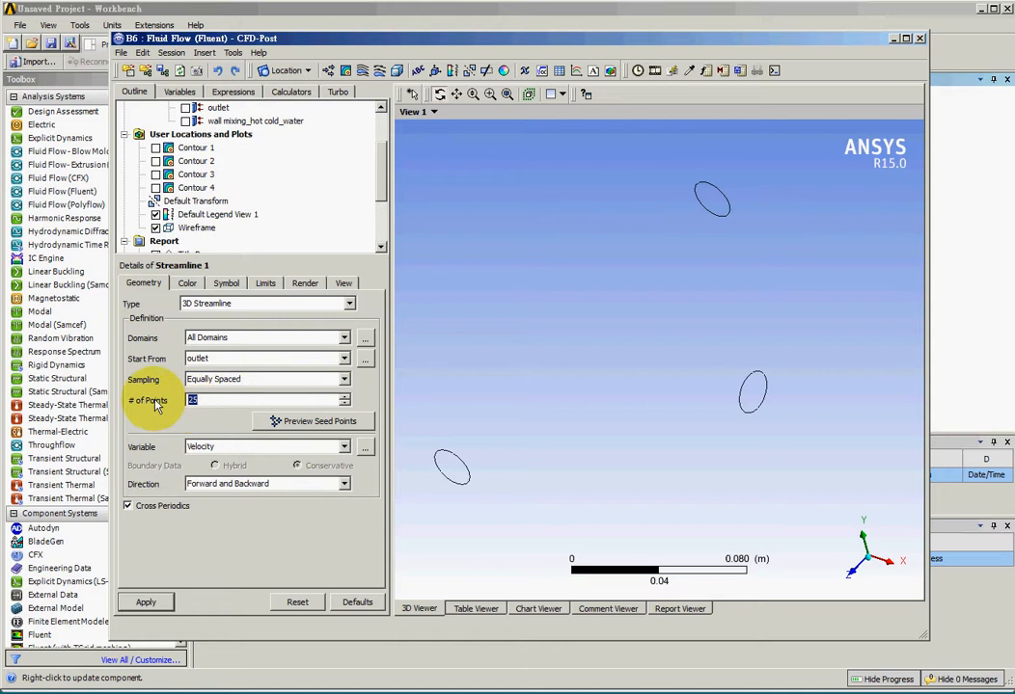
text(40)
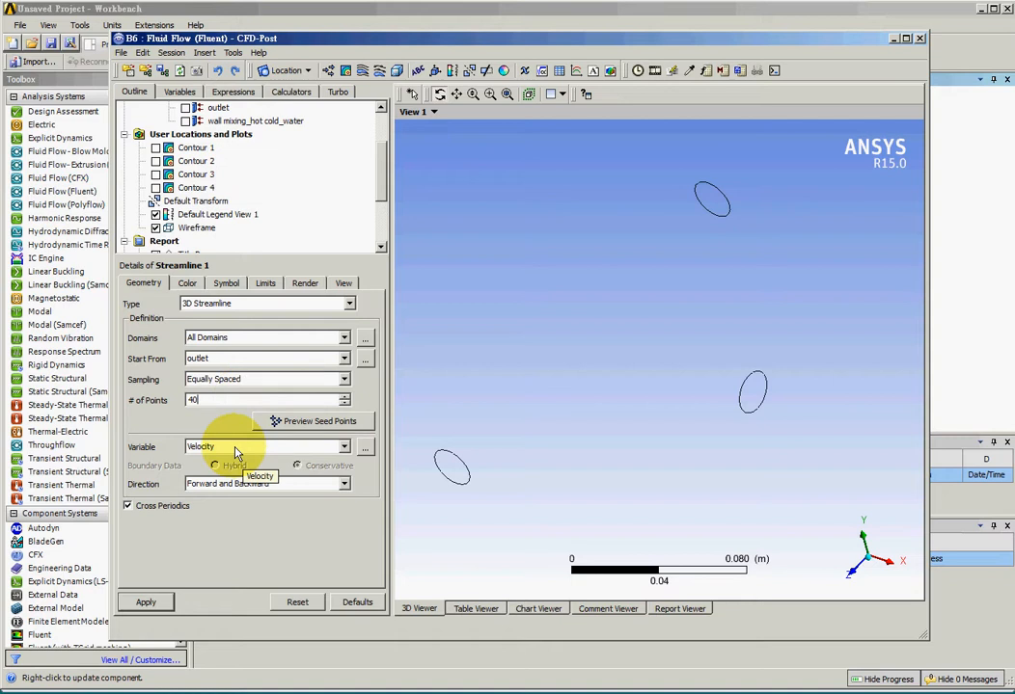
Turn on Show Symbols with the Ball symbol for Streamline 1 and apply it.
click(227, 283)
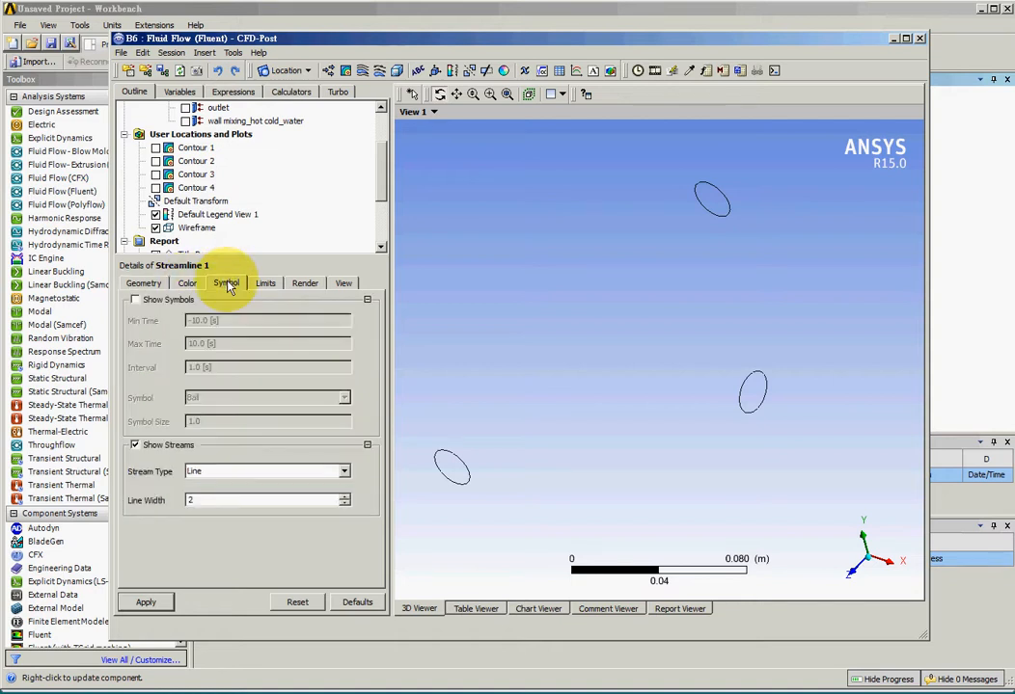
click(135, 301)
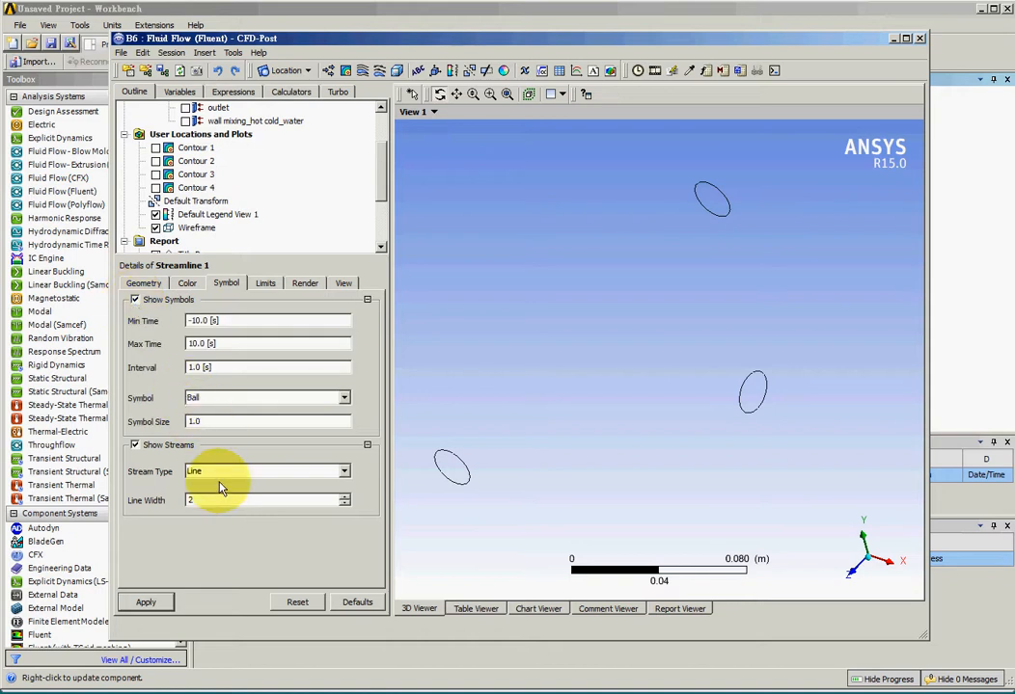
click(212, 400)
click(213, 400)
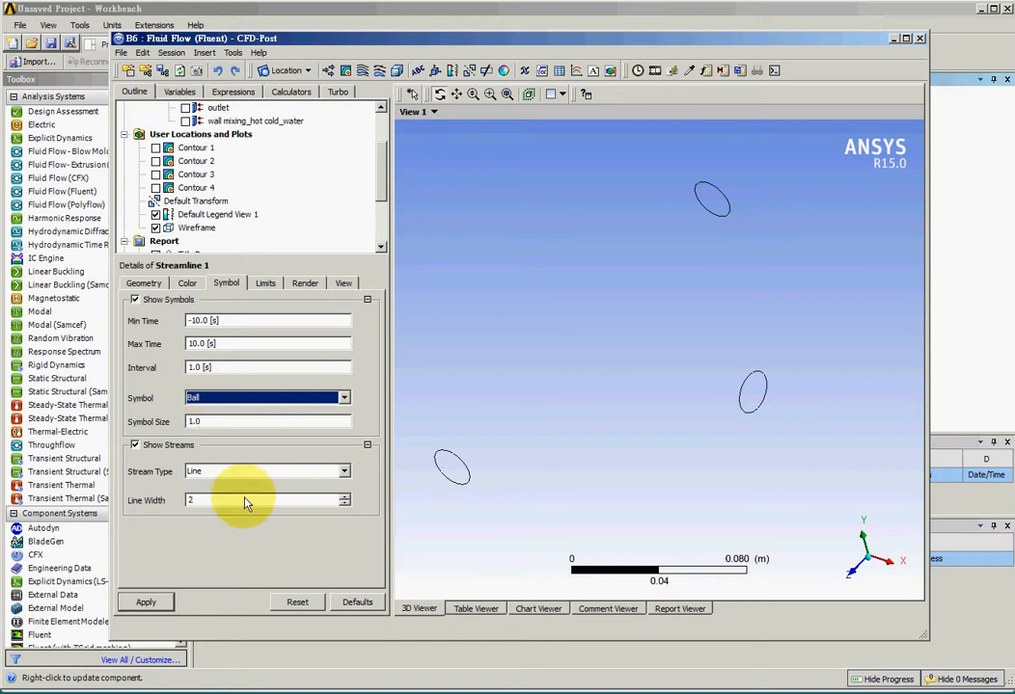
click(146, 602)
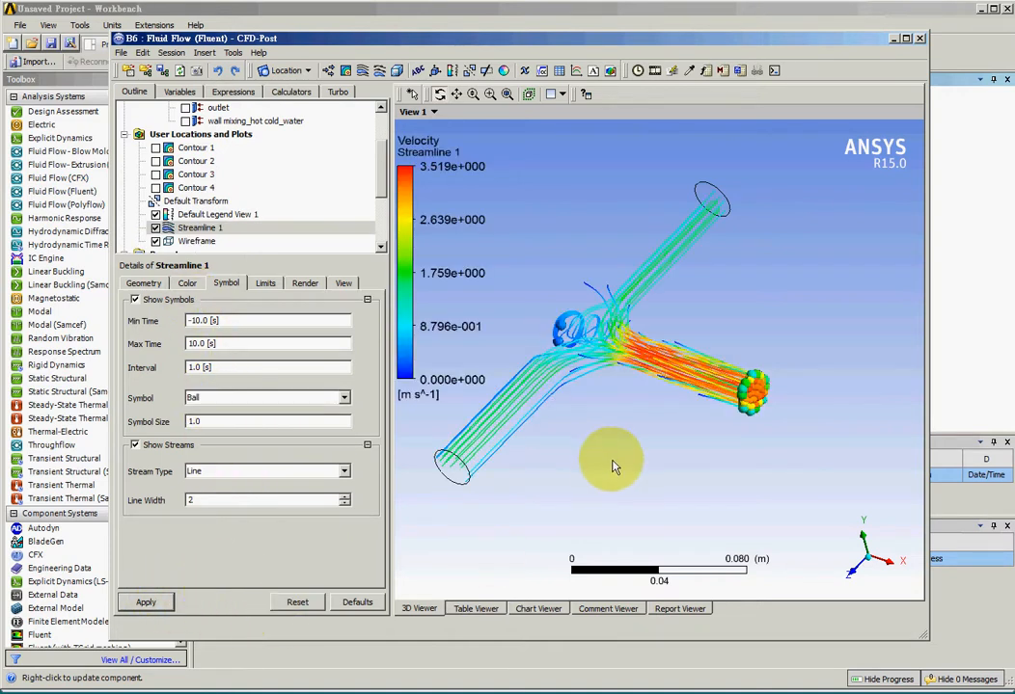
Play a quick animation of Streamline 1 at the slowest speed and close the animation dialog.
drag(614, 468, 656, 494)
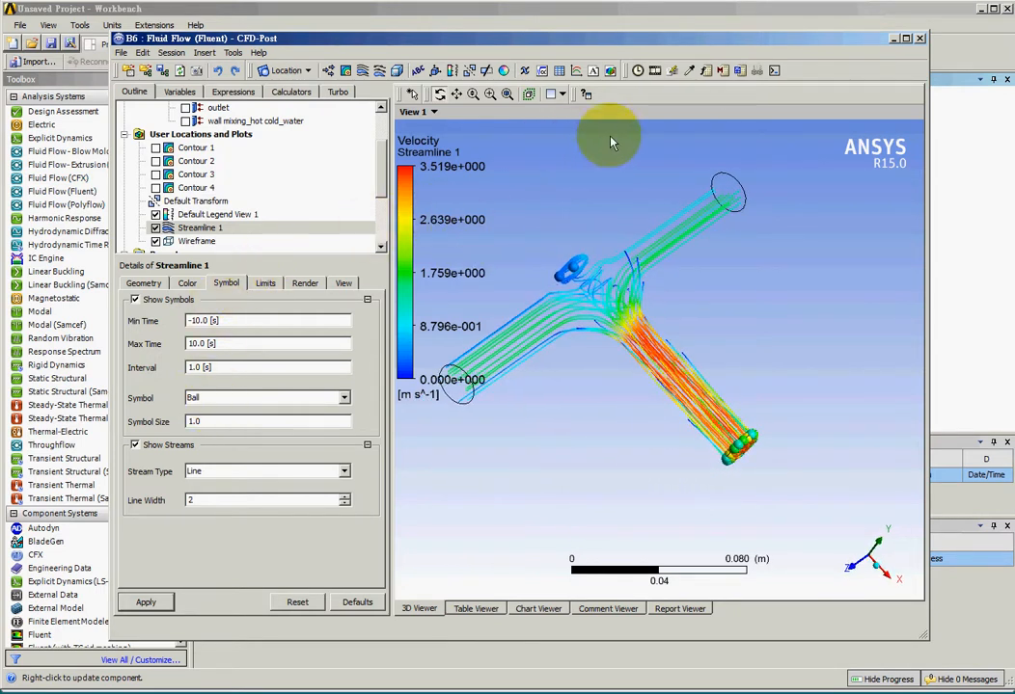
click(655, 71)
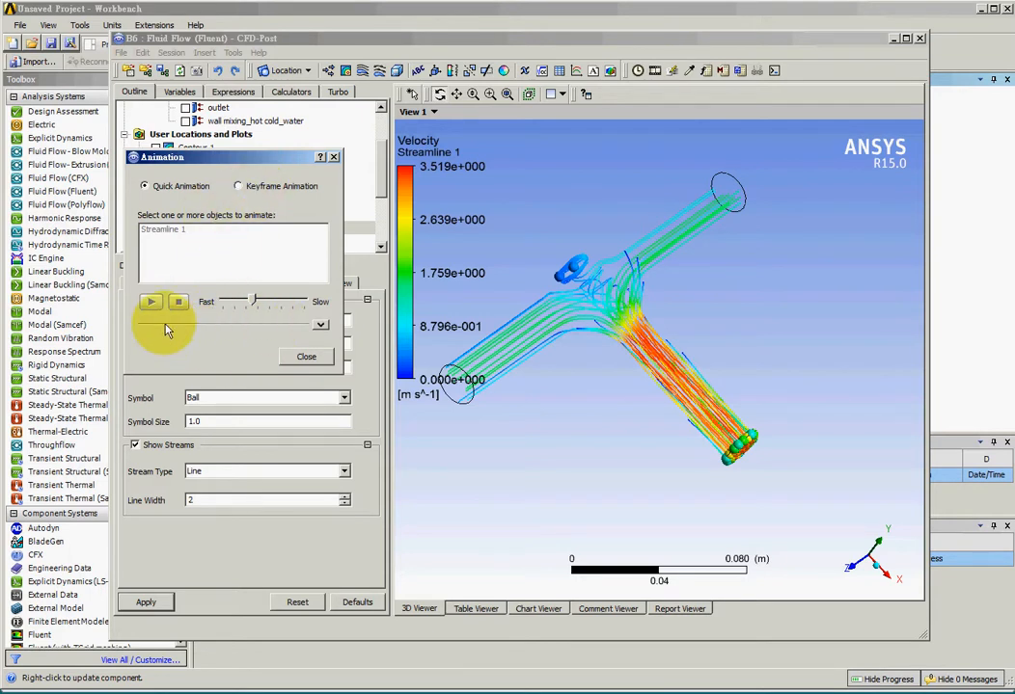
click(162, 230)
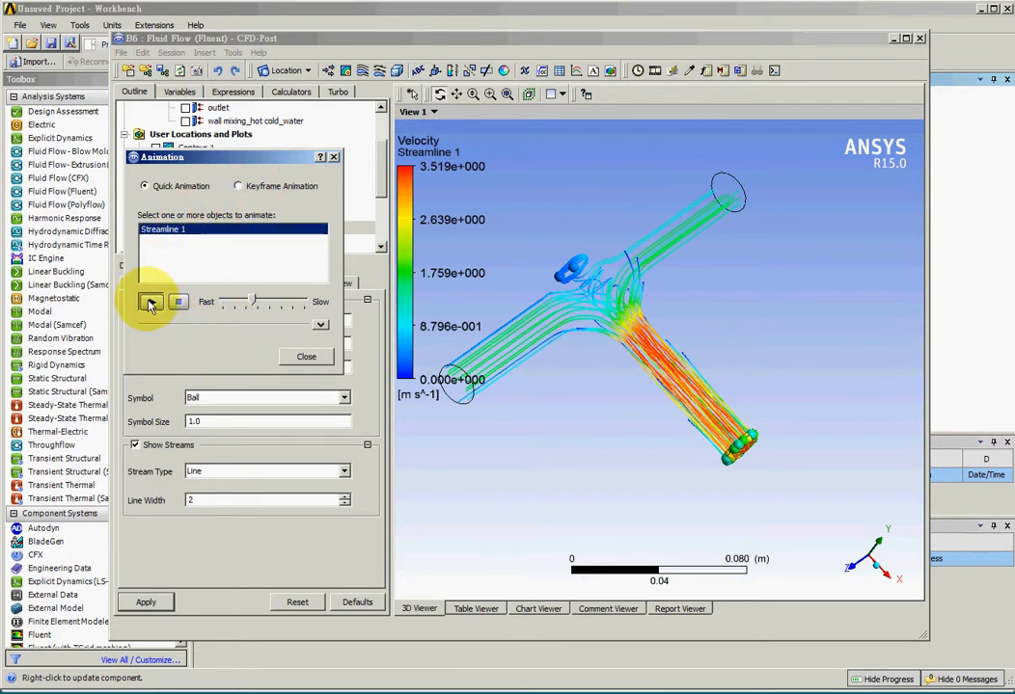
click(150, 304)
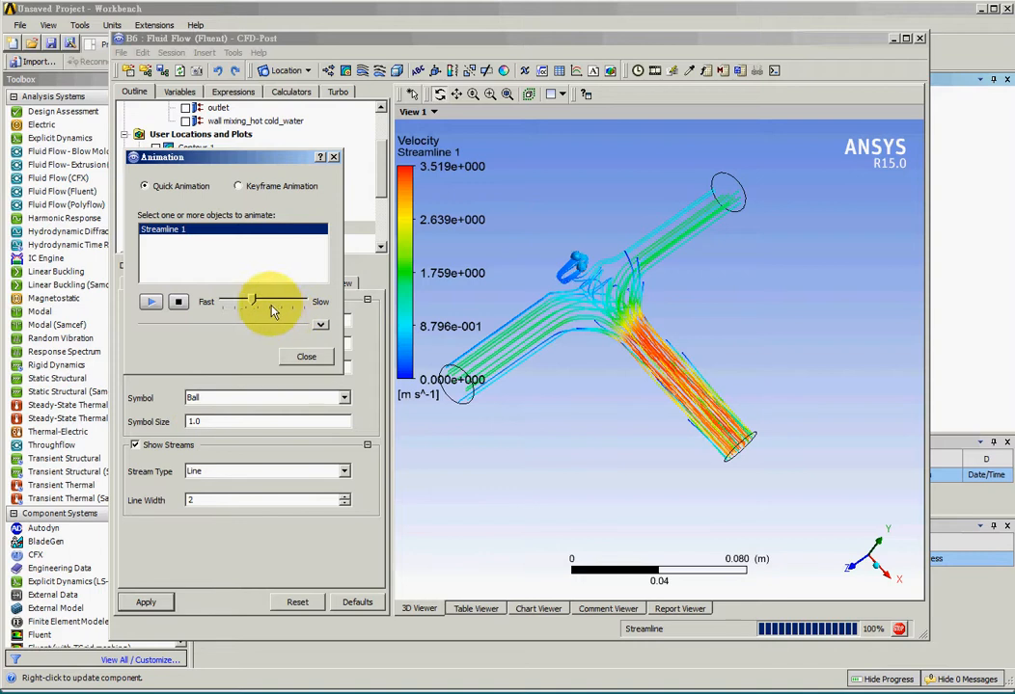
click(178, 303)
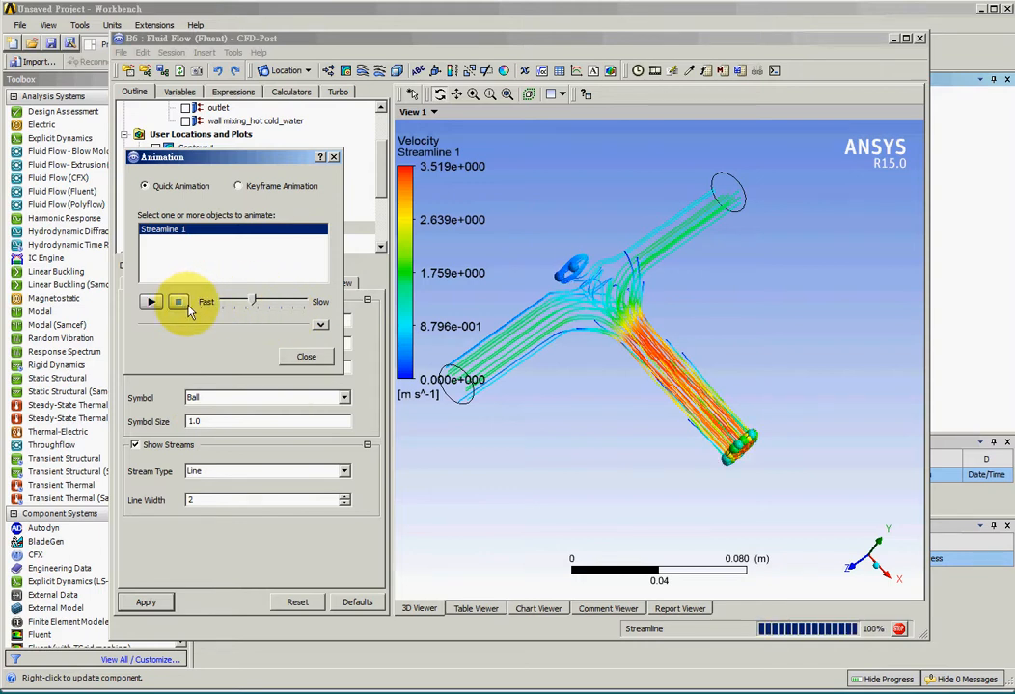
drag(253, 302, 299, 305)
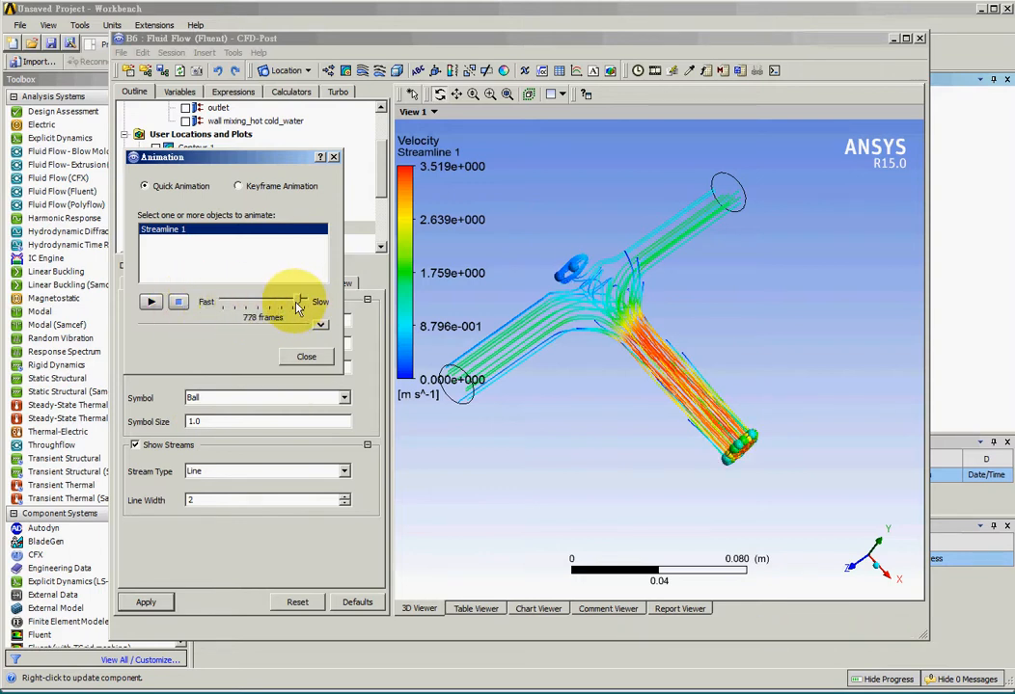
click(150, 302)
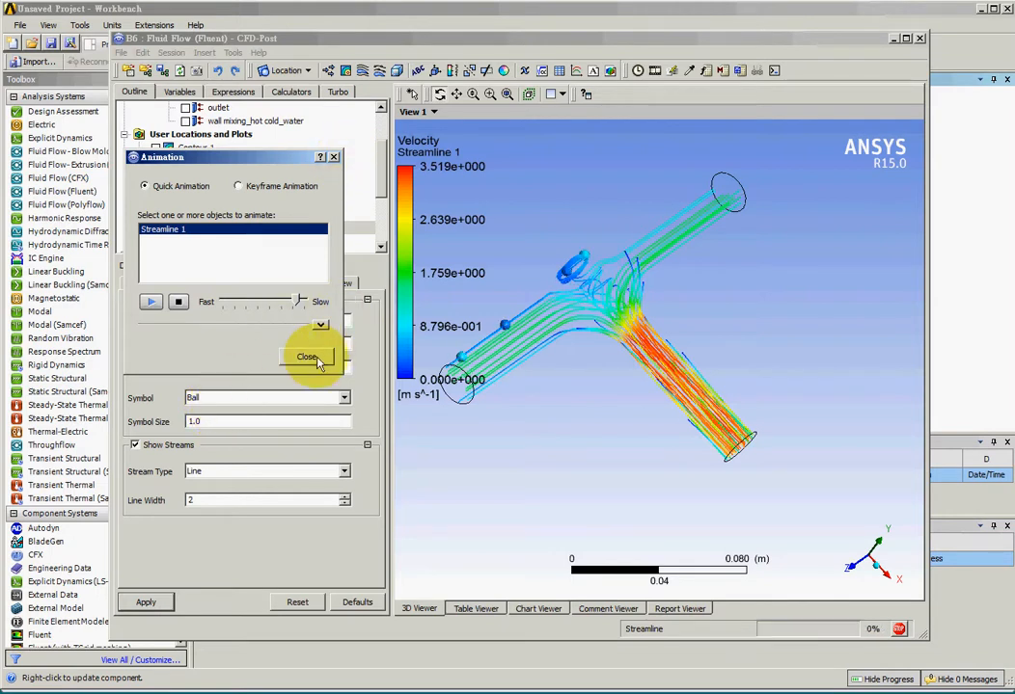
click(180, 303)
click(333, 156)
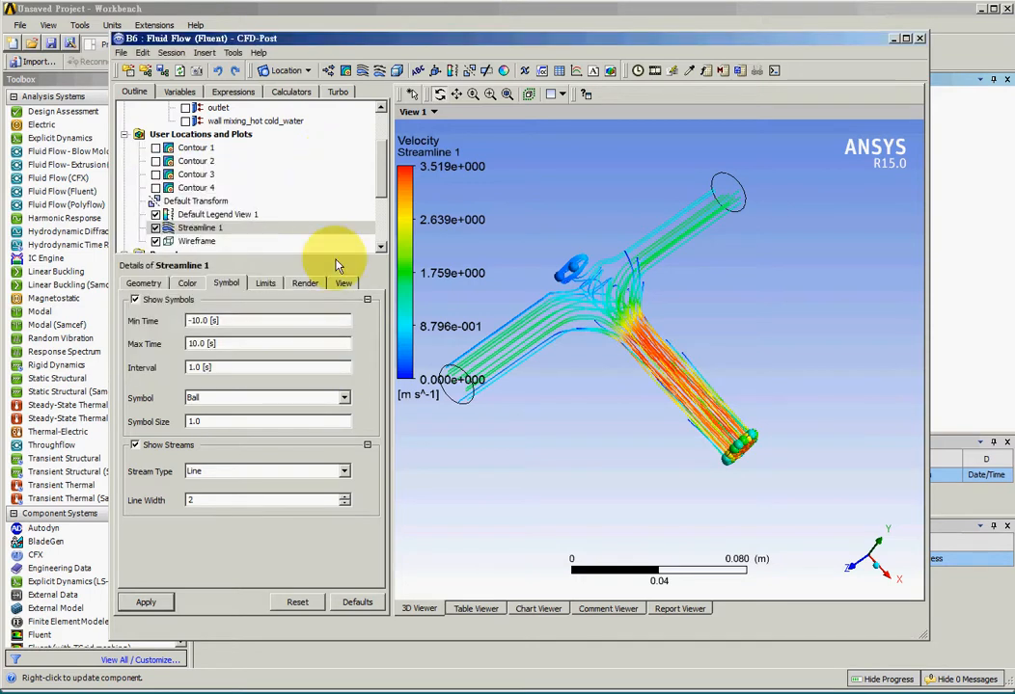
Display Contours 1, 2 and 3 together with the streamline while keeping Contour 4 hidden.
click(156, 188)
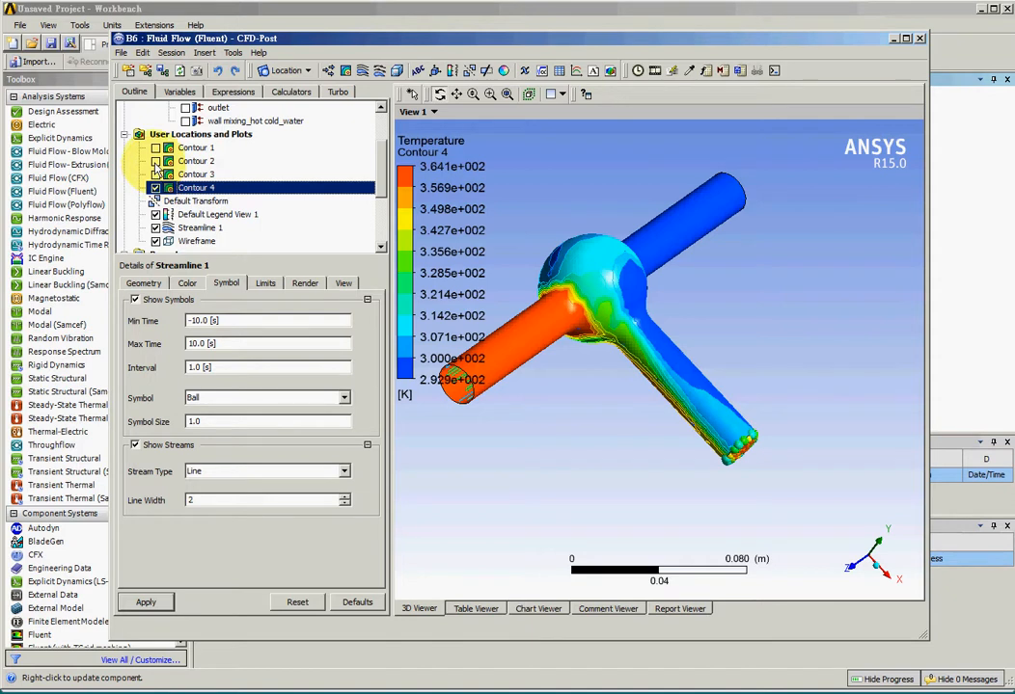
click(156, 162)
click(155, 149)
click(155, 174)
click(155, 188)
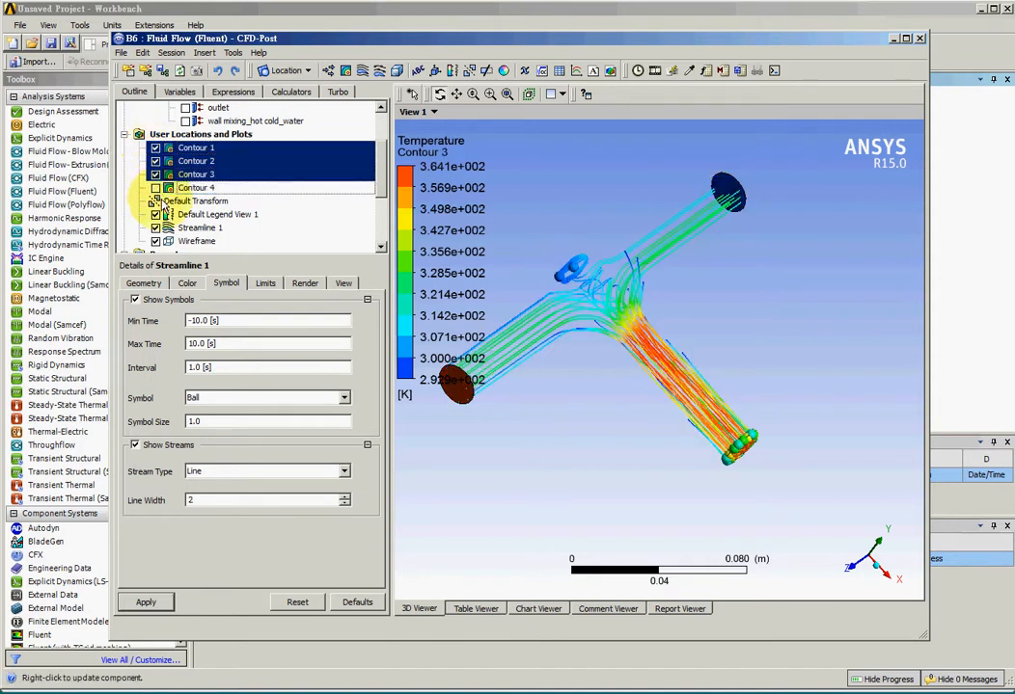
Display Contour 4 together with the streamline and the other contours.
mouse_move(612, 471)
mouse_down()
mouse_move(651, 440)
mouse_move(650, 482)
mouse_move(709, 503)
mouse_move(588, 450)
mouse_move(584, 479)
mouse_move(595, 476)
mouse_up()
click(156, 189)
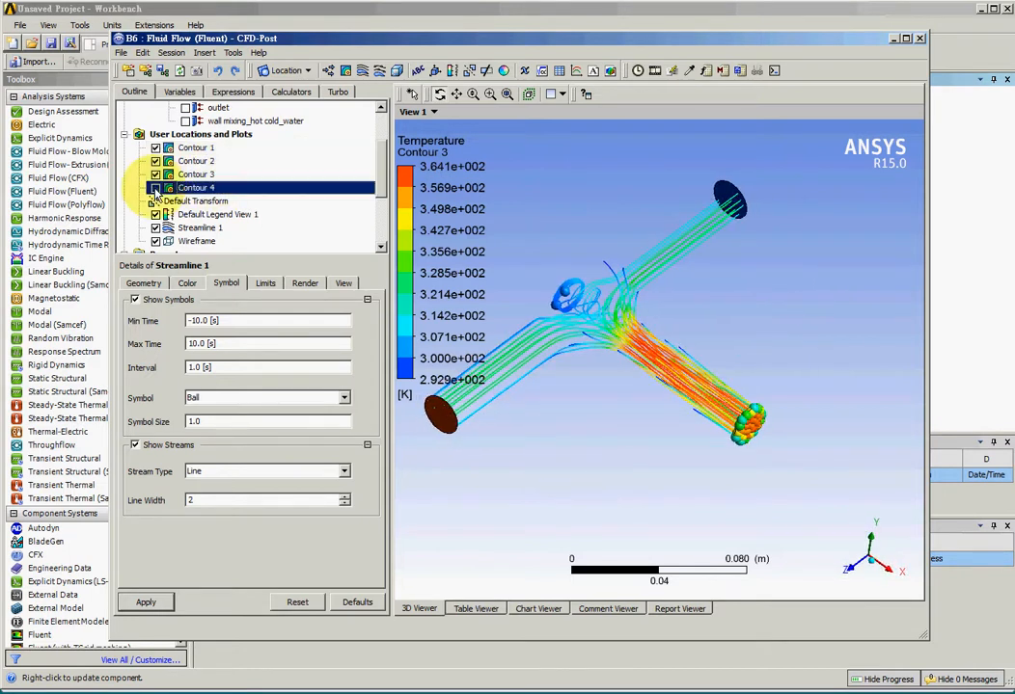
drag(539, 339, 521, 362)
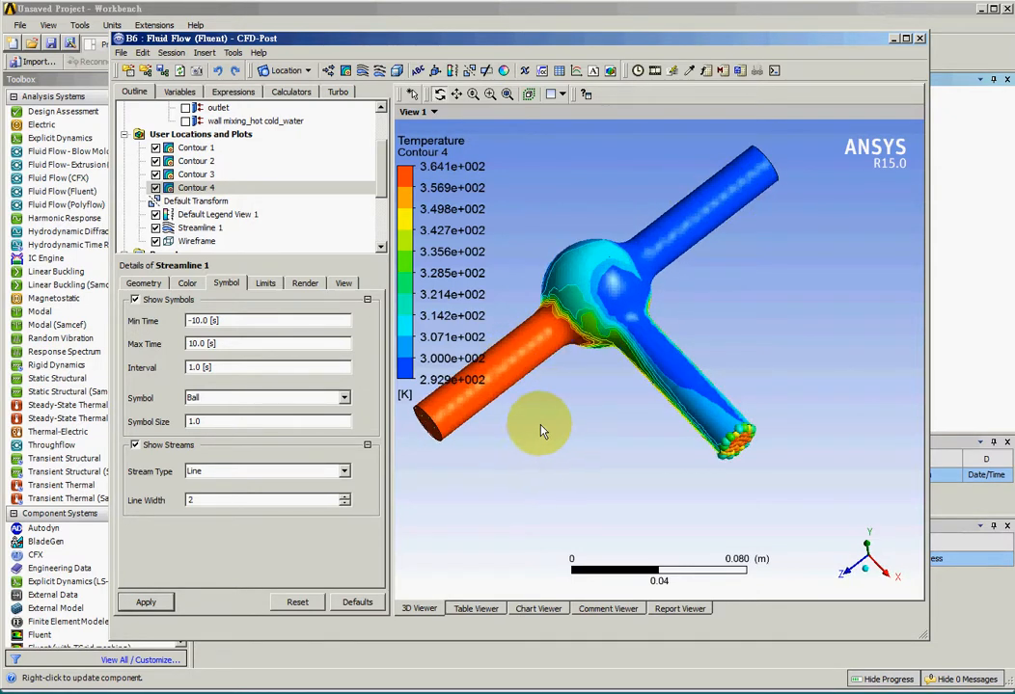
drag(532, 424, 556, 427)
drag(501, 403, 681, 392)
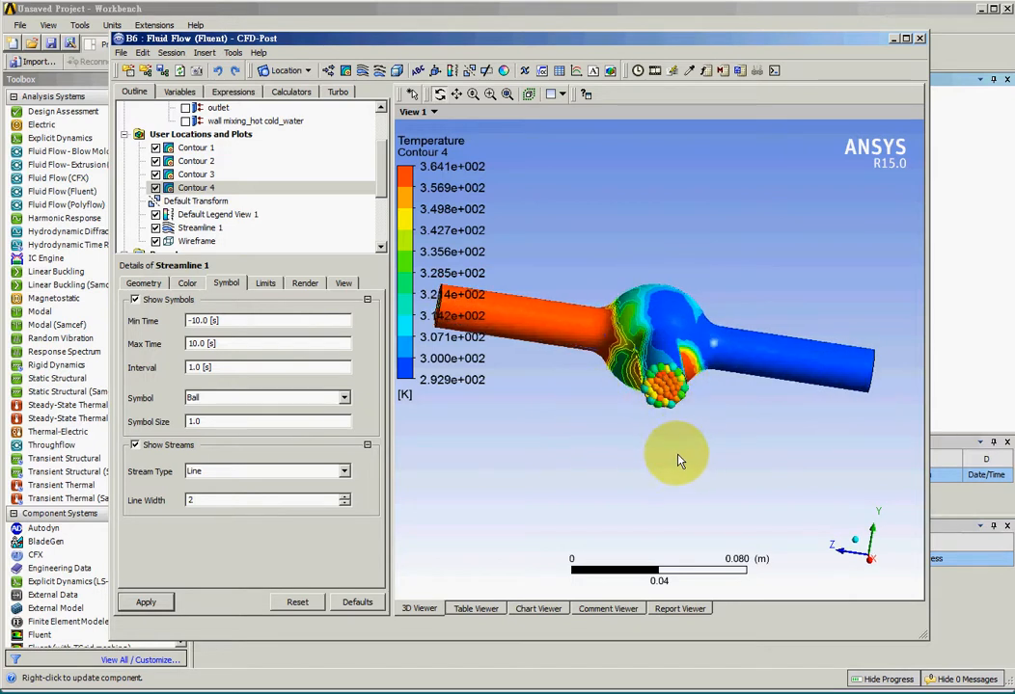
drag(674, 442, 600, 498)
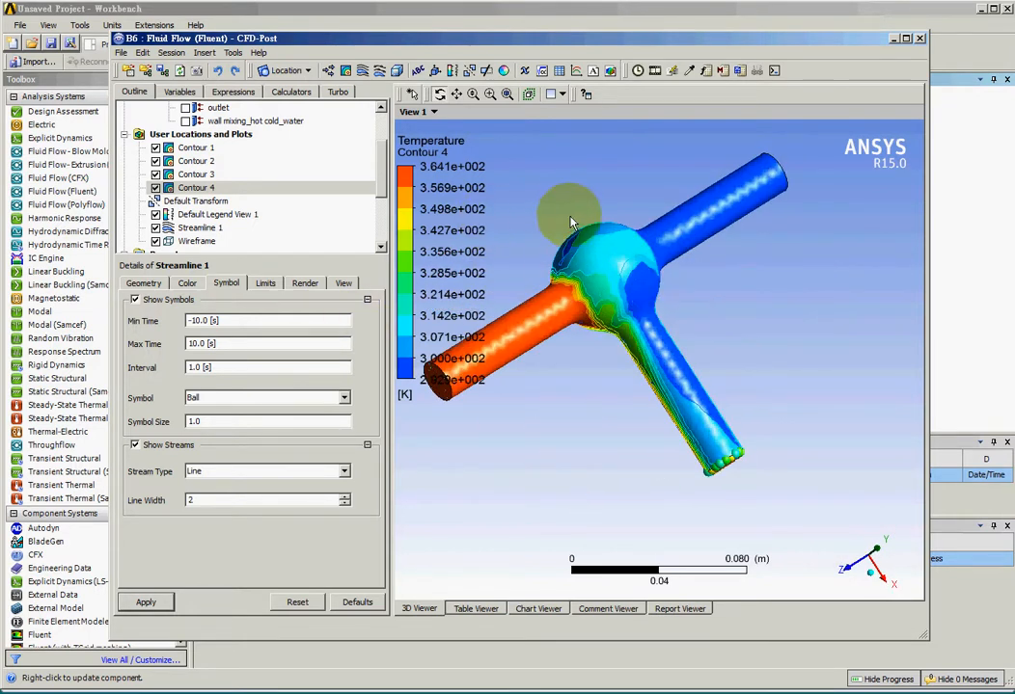